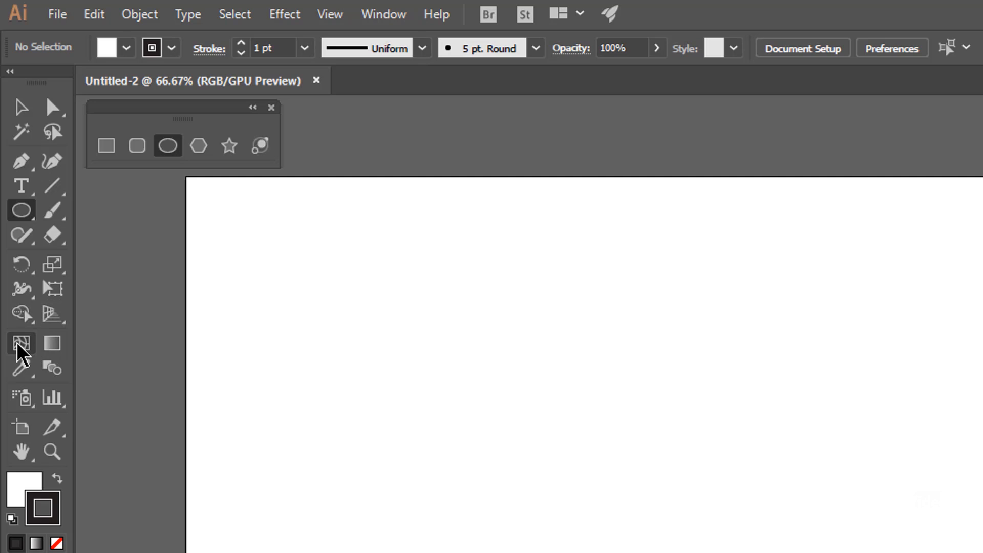
Look at the Slice tool variants and the preset artboard sizes offered by the Artboard tool
click(54, 430)
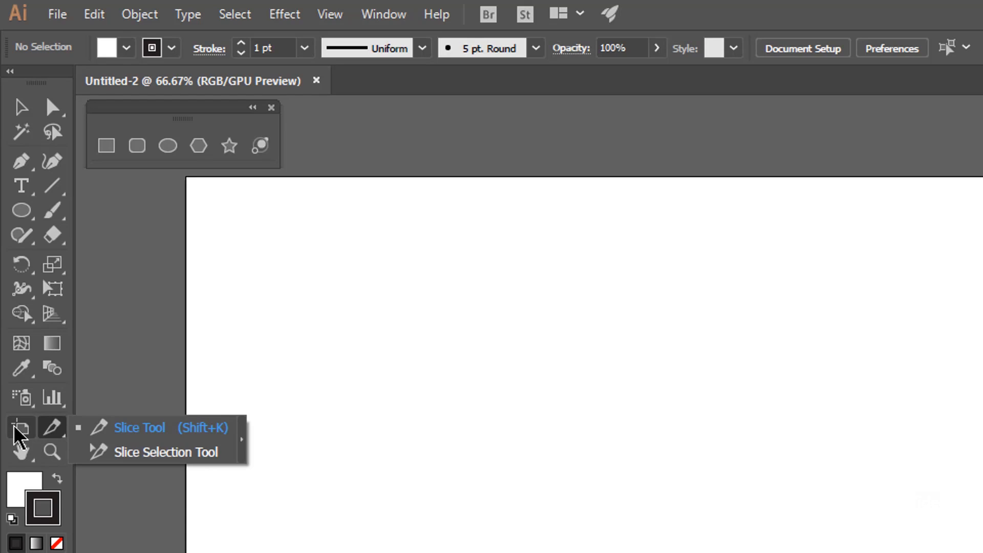
click(22, 430)
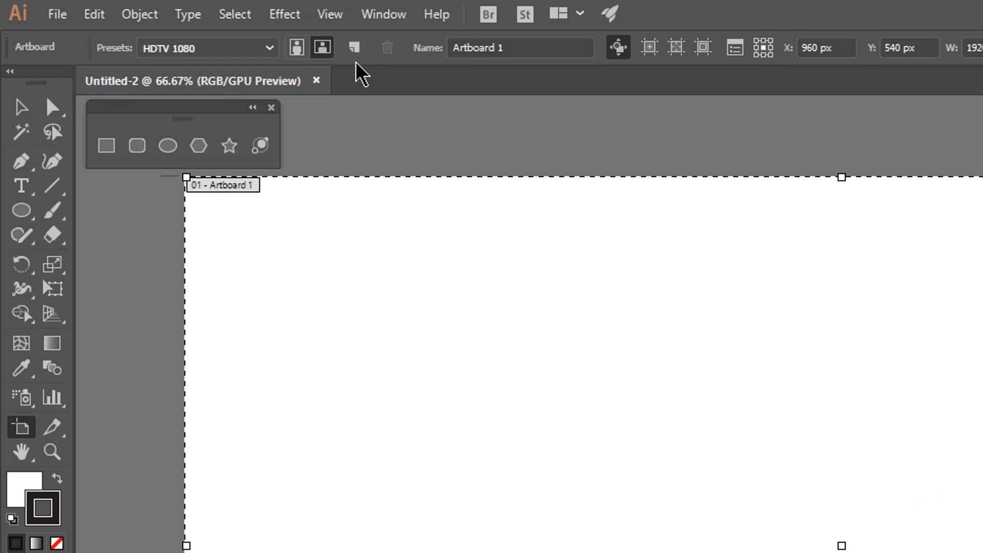
click(277, 47)
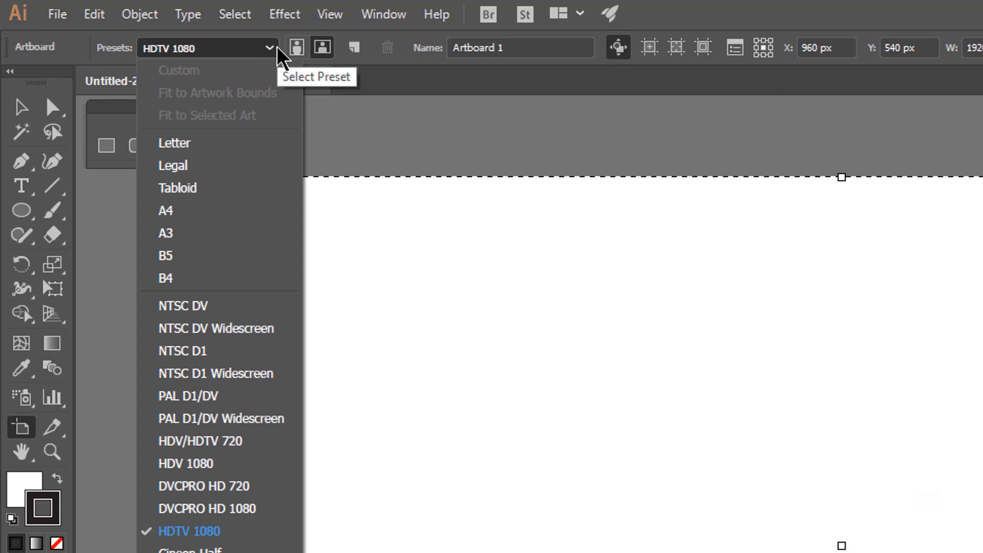
click(277, 47)
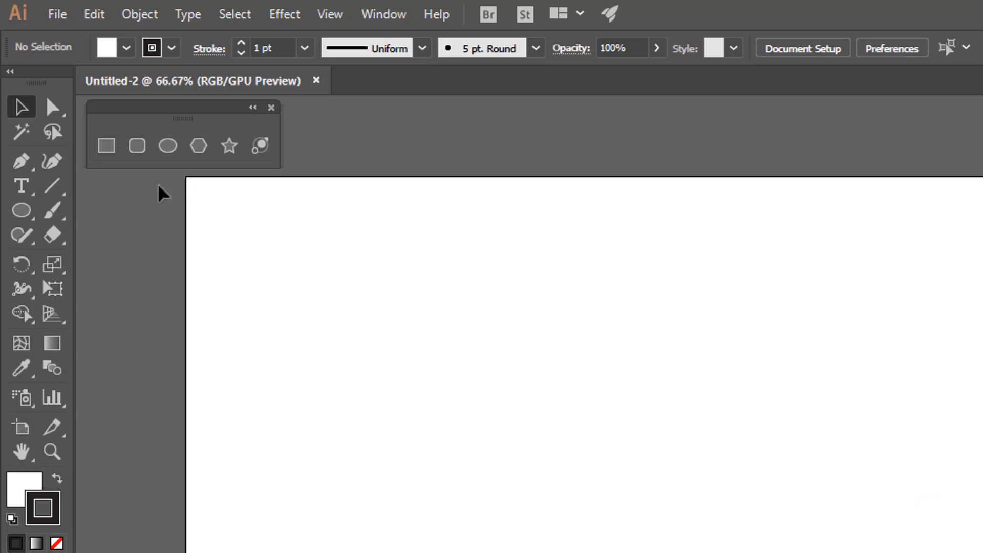
Draw a rectangle about 423 by 250 px on the artboard and add two more rectangles of the same size beside it
click(107, 149)
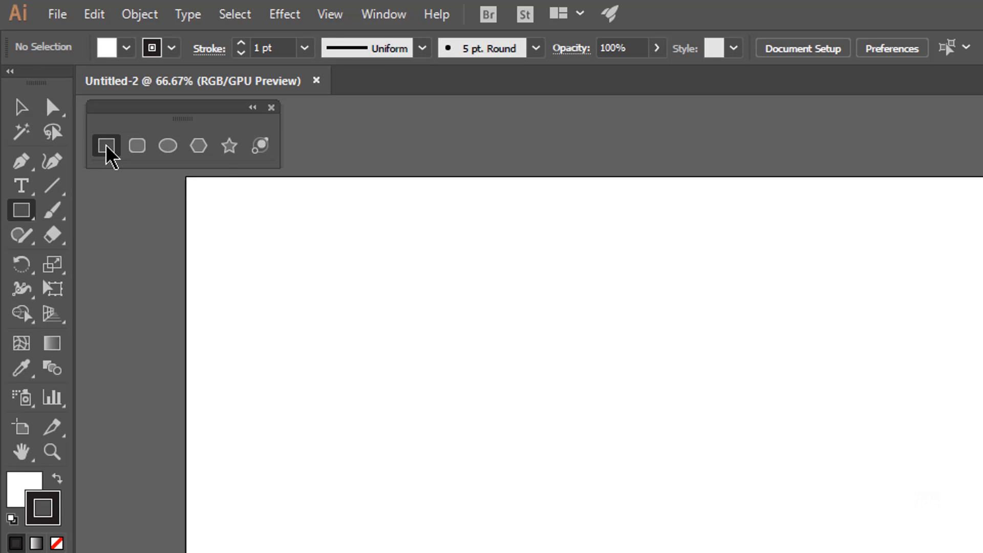
drag(424, 324, 714, 496)
click(777, 398)
drag(131, 21, 893, 310)
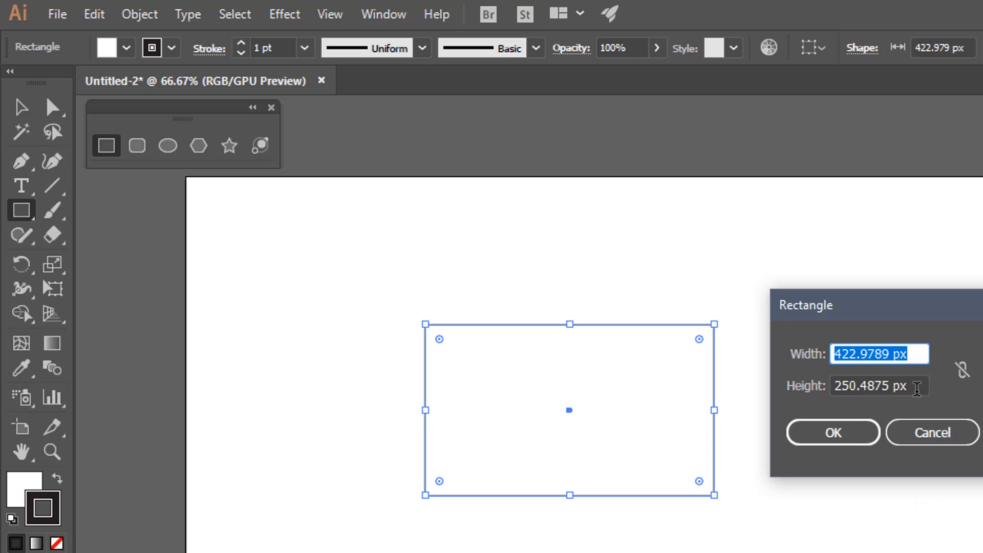
click(840, 436)
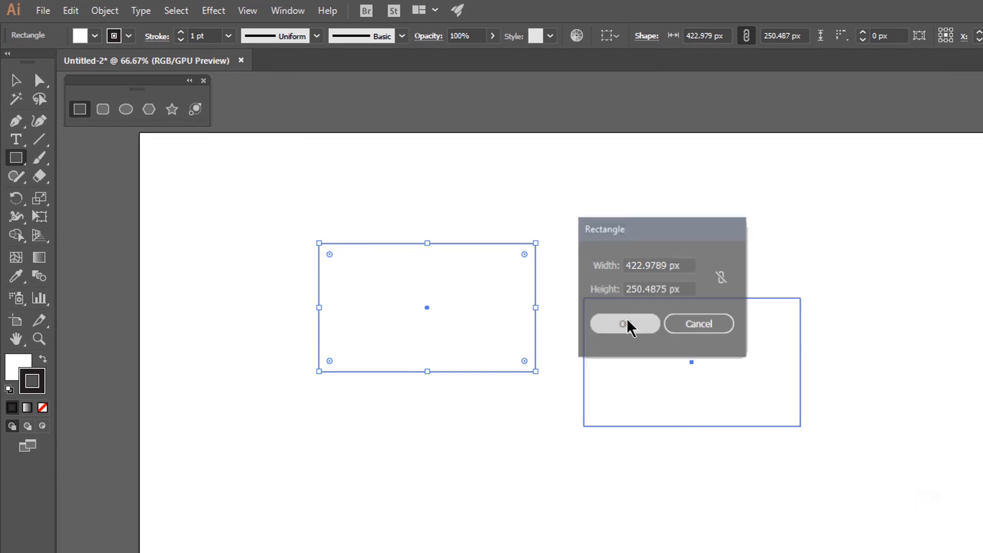
click(757, 241)
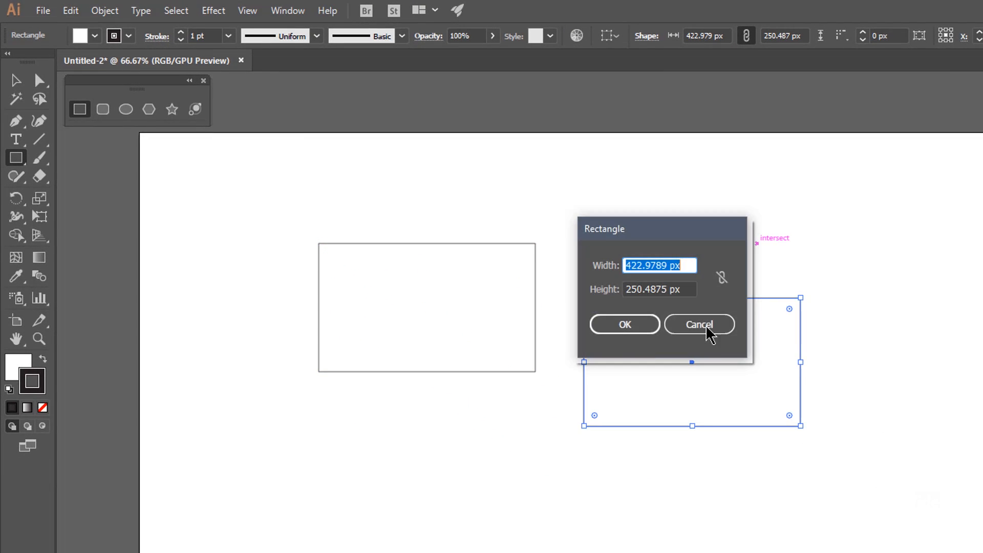
click(626, 325)
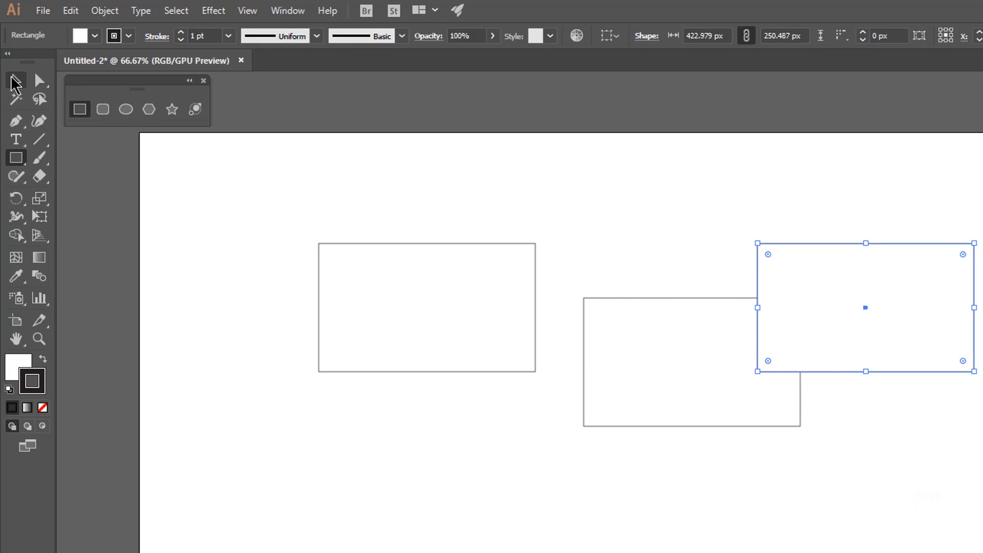
Move the middle rectangle with the Selection tool so it overlaps the left rectangle, and deselect it
key(v)
drag(693, 340, 598, 296)
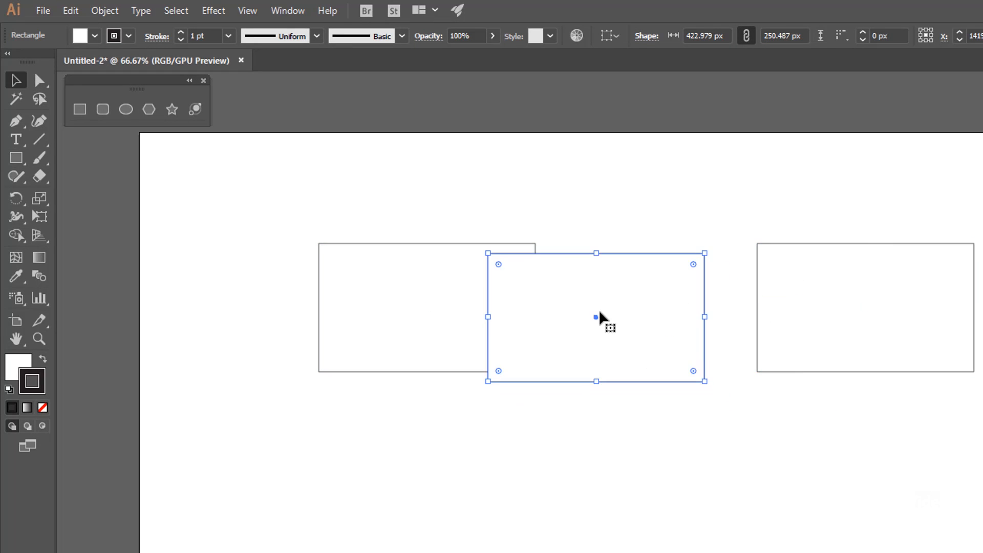
click(630, 214)
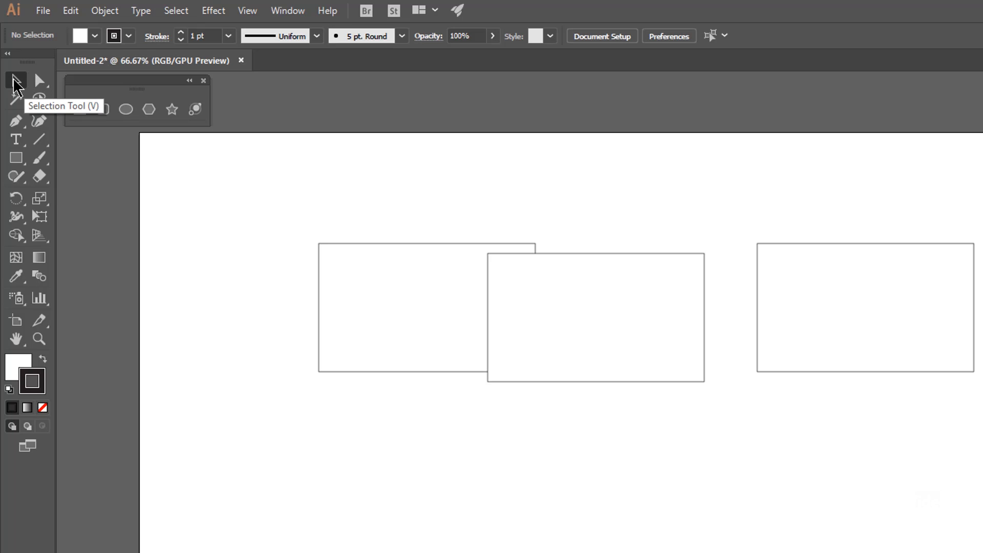
Shift the left rectangle down and move the right rectangle so it overlaps the lower part of the middle one
click(410, 307)
drag(421, 326, 402, 380)
drag(567, 347, 581, 347)
drag(802, 317, 659, 378)
drag(408, 357, 429, 346)
click(586, 273)
click(673, 362)
Set the fill of all three rectangles to None and try to select the left one through its empty interior
mouse_move(834, 212)
mouse_down()
mouse_move(461, 367)
mouse_move(364, 397)
mouse_up()
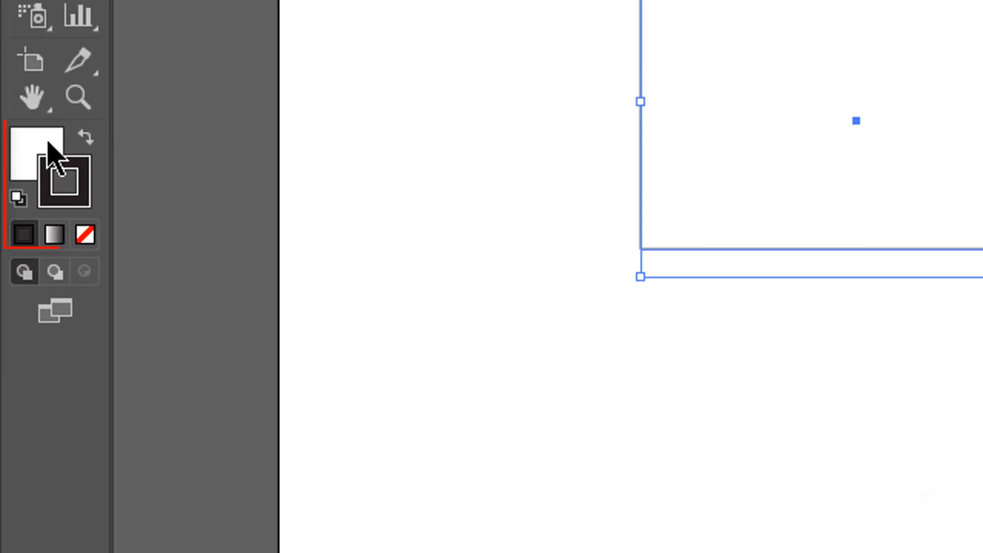
click(50, 152)
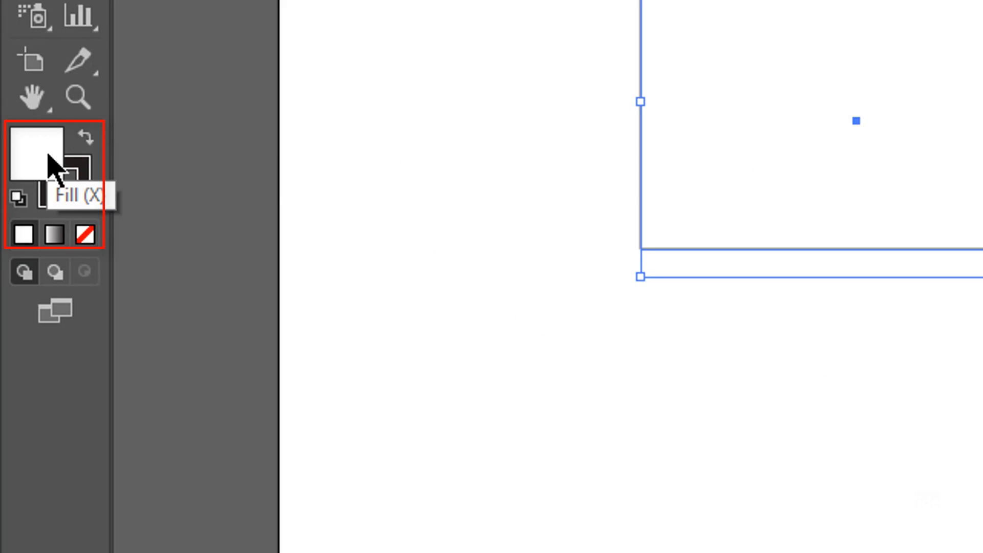
click(86, 234)
click(952, 122)
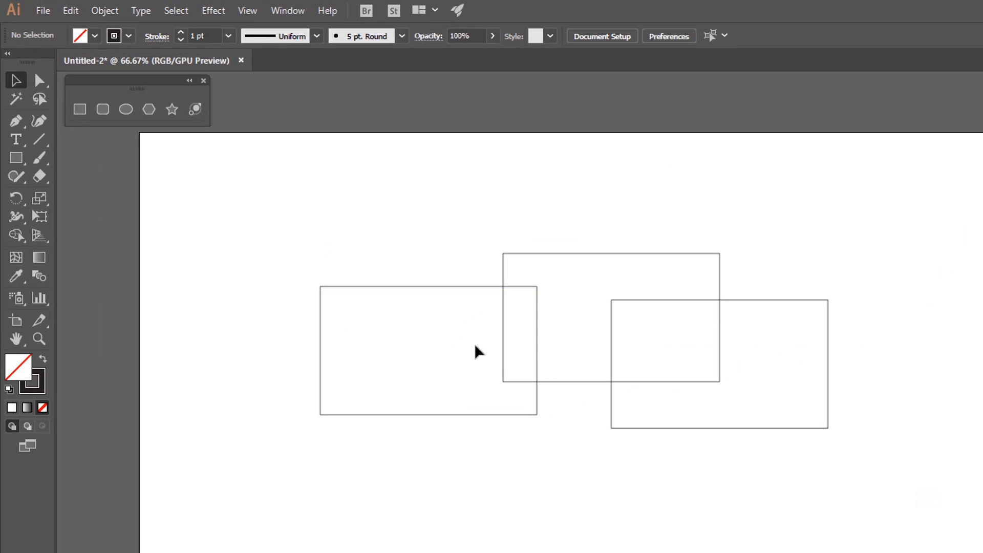
click(421, 348)
click(421, 322)
Toggle the transparency grid on and off to check the unfilled rectangles against it
click(246, 10)
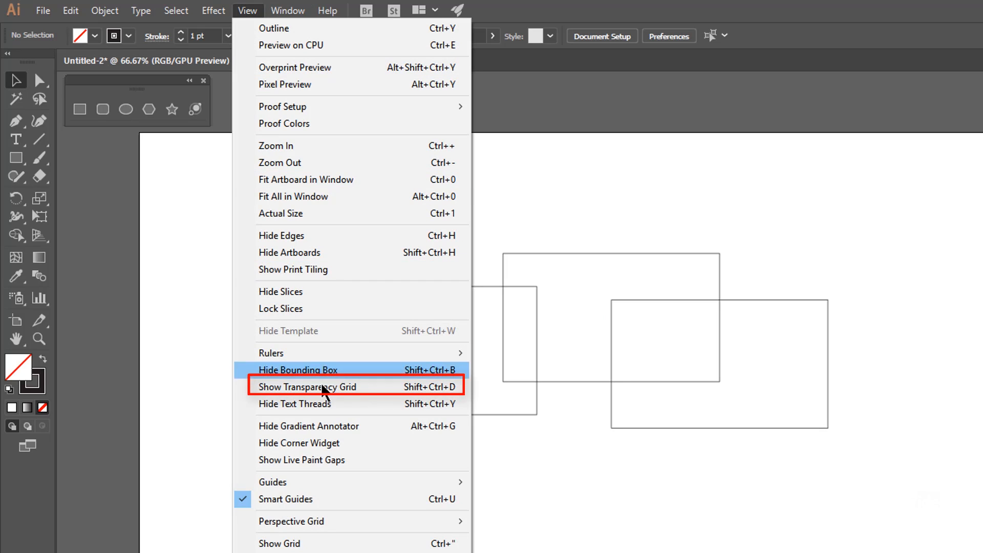
click(453, 392)
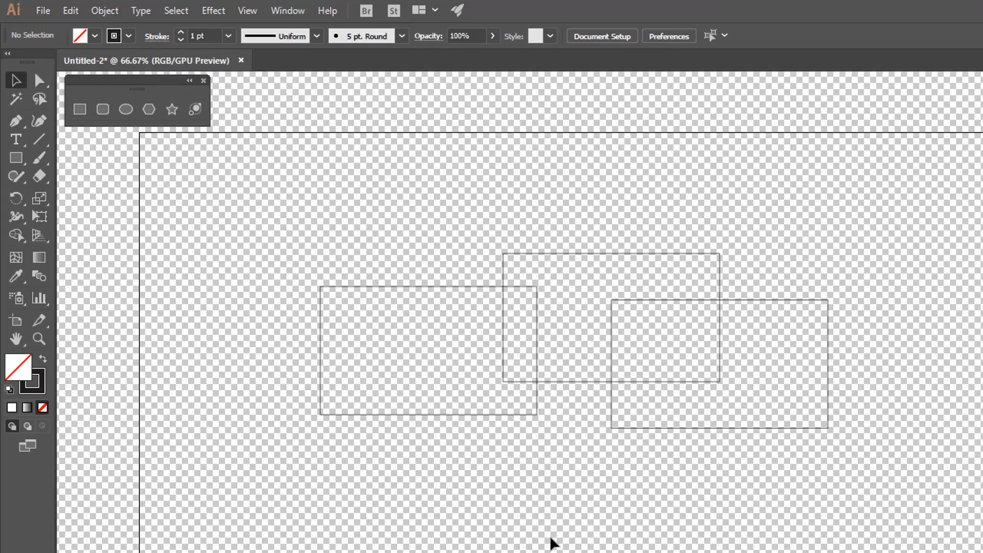
key(shift+ctrl+d)
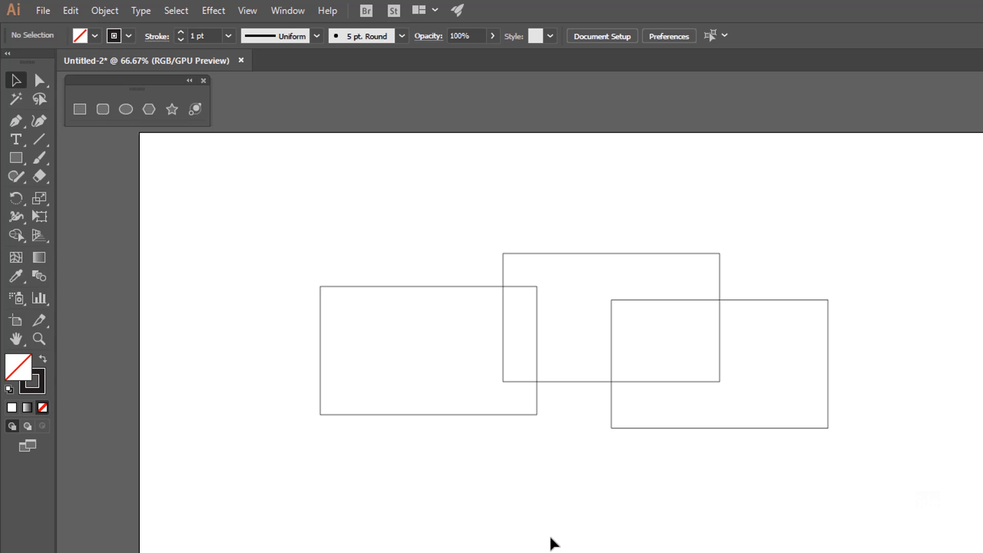
key(shift+ctrl+d)
key(shift+ctrl+d)
Undo the fill removal on the three rectangles and show the transparency grid
key(ctrl+a)
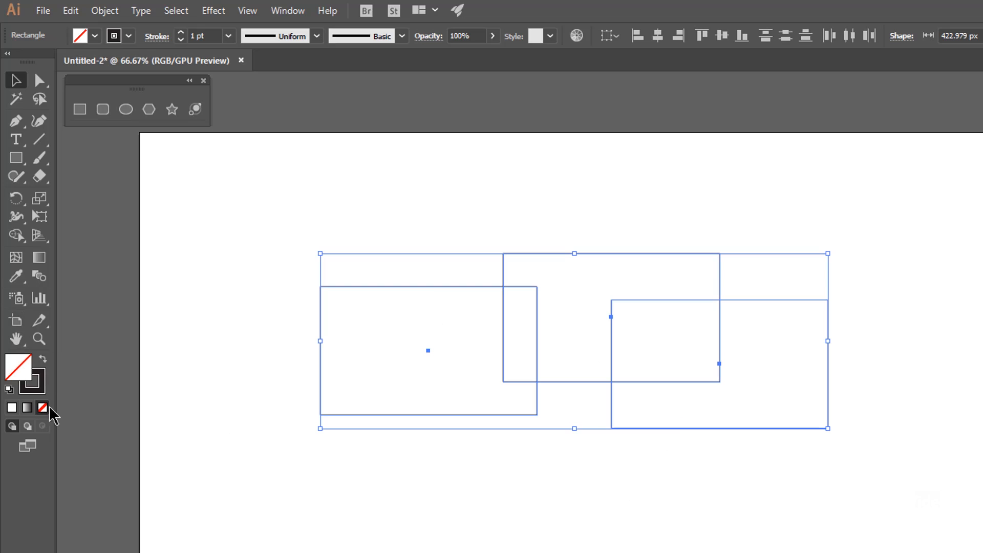
key(ctrl+z)
click(969, 379)
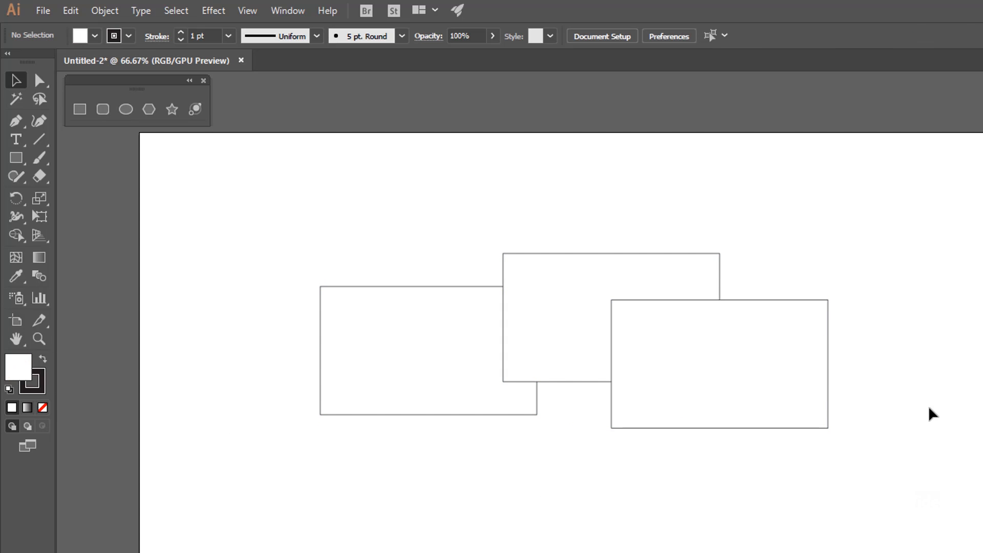
key(shift+ctrl+d)
Rearrange the filled rectangles, placing the middle one lower between the other two
drag(584, 345, 510, 400)
drag(675, 360, 734, 316)
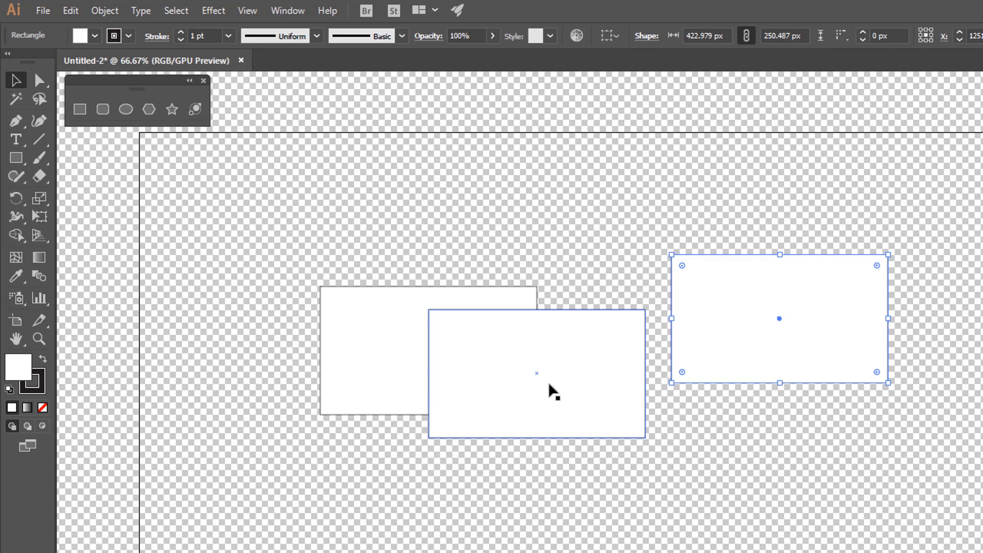
drag(541, 376, 635, 406)
drag(743, 298, 696, 315)
drag(589, 377, 556, 358)
drag(476, 347, 537, 343)
drag(459, 336, 457, 325)
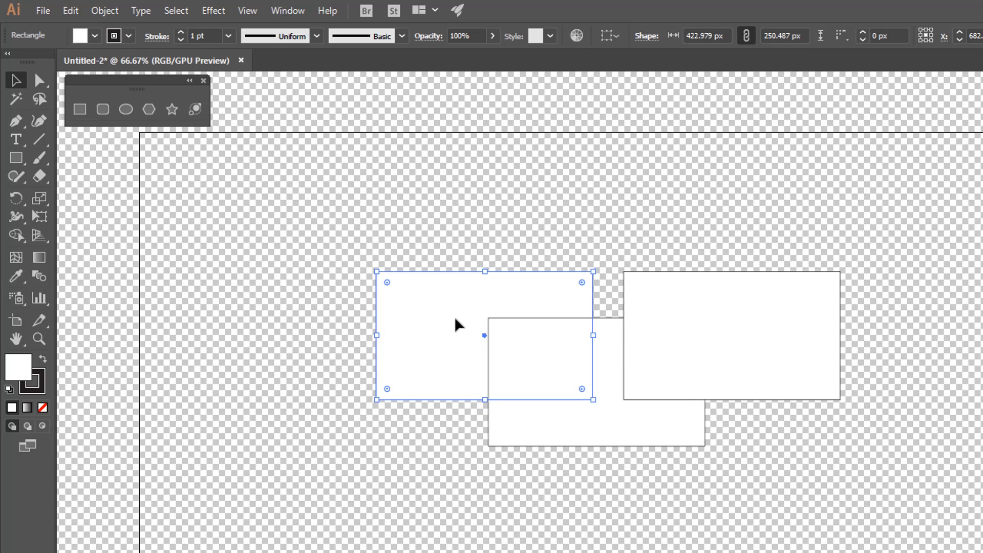
Nudge the lower rectangle up and left so it overlaps more of the left one, and clear the selection
click(608, 371)
drag(626, 410, 603, 398)
click(605, 497)
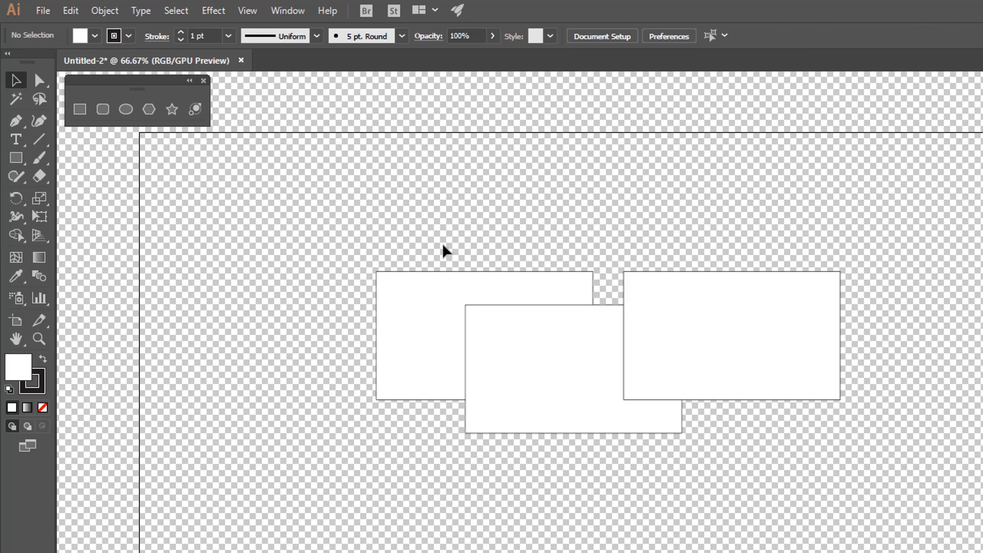
drag(373, 276, 379, 279)
click(289, 213)
Move each rectangle individually with the Group Selection tool so that all three overlap in a tight cluster
click(40, 81)
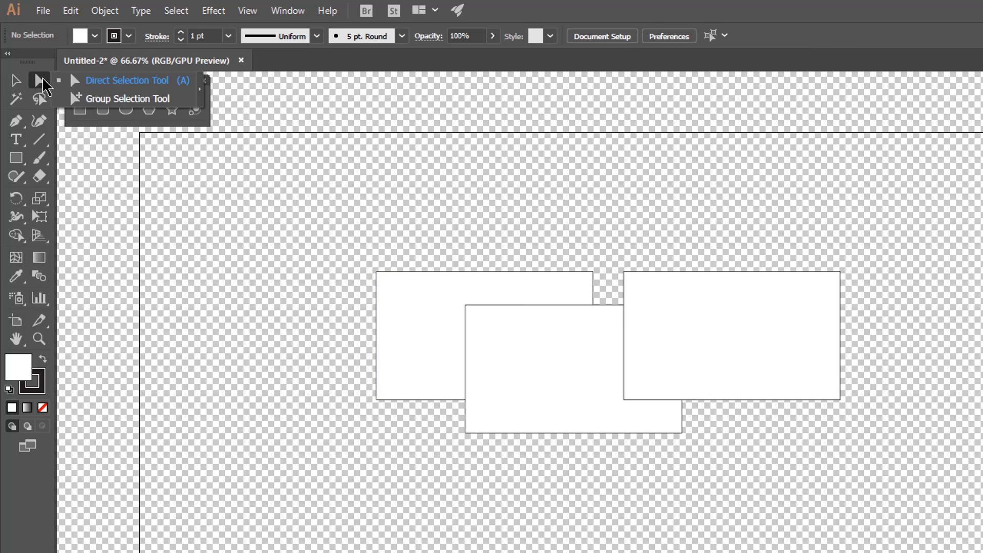
click(113, 100)
click(385, 322)
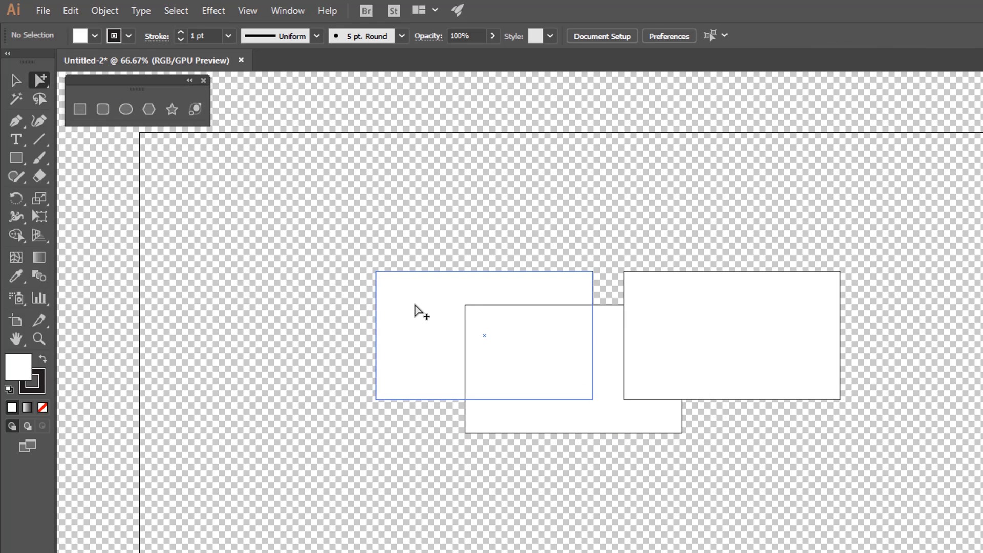
mouse_move(424, 314)
mouse_down()
mouse_move(419, 283)
mouse_move(429, 319)
mouse_up()
drag(602, 358, 611, 382)
drag(713, 344, 747, 345)
drag(649, 369, 624, 369)
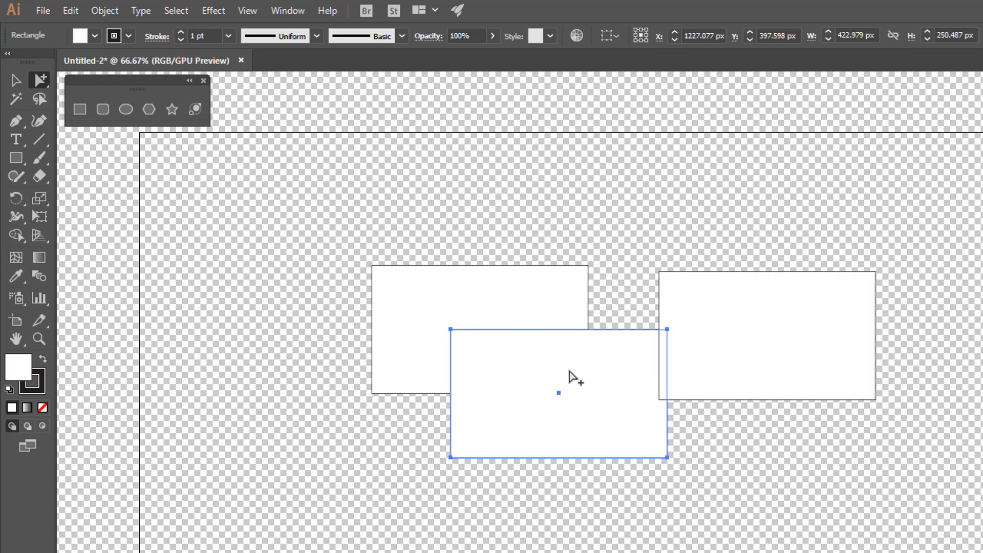
drag(533, 326, 529, 308)
drag(687, 322, 620, 322)
drag(456, 292, 480, 312)
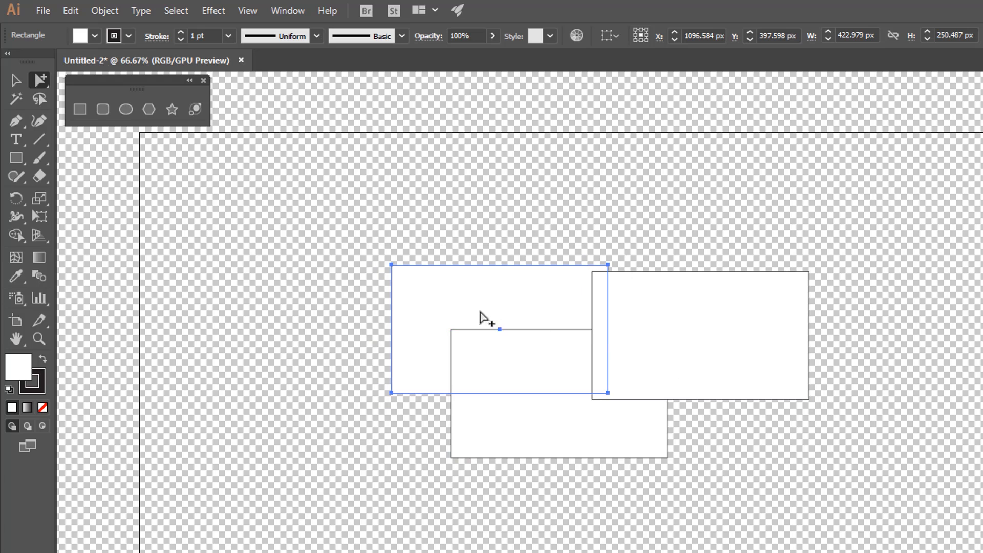
click(539, 355)
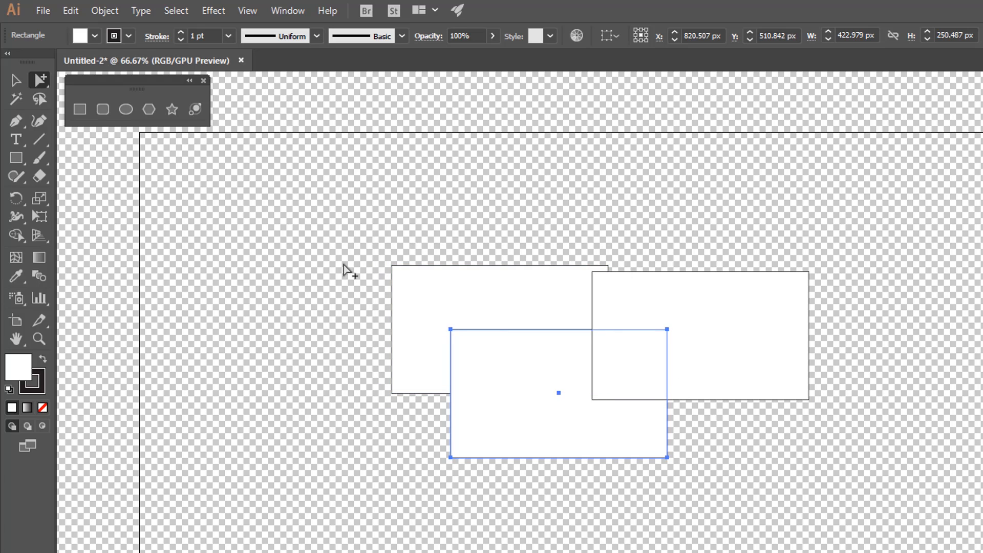
Select all three overlapping rectangles with the Selection tool and group them
click(15, 80)
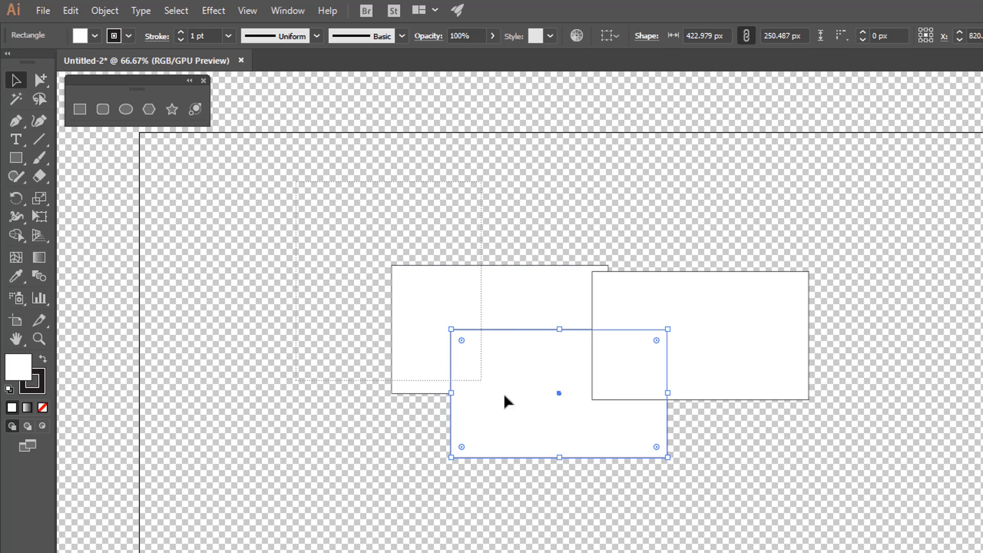
drag(895, 504, 897, 501)
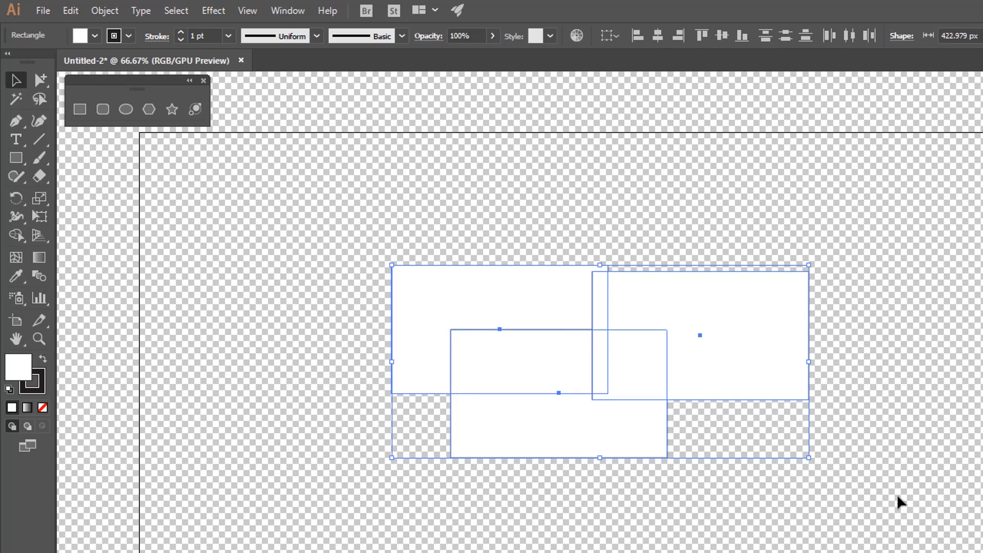
click(113, 12)
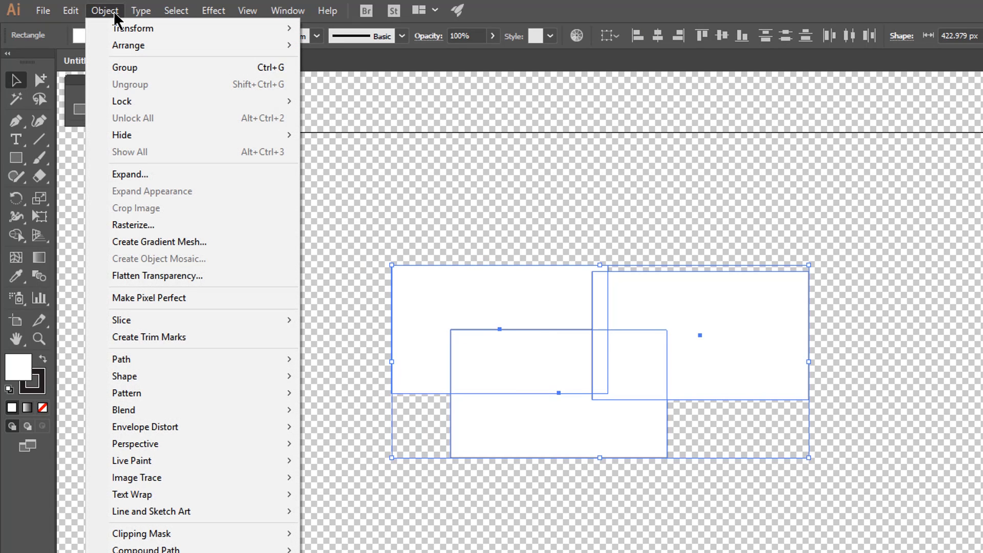
click(251, 67)
Move the grouped rectangles around the artboard as one object and deselect the group
click(563, 233)
drag(583, 321, 636, 328)
drag(593, 300, 533, 282)
drag(525, 285, 517, 311)
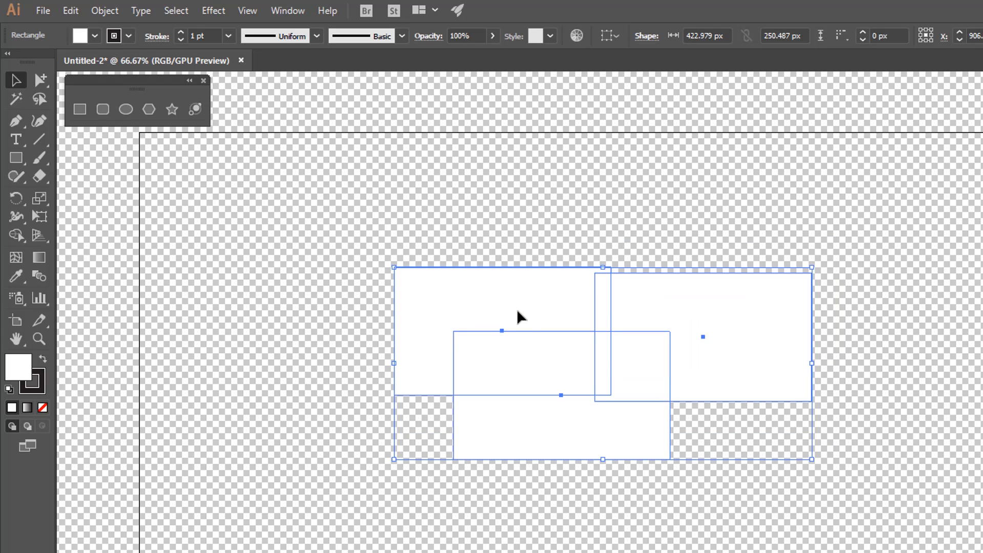
click(93, 132)
Reposition each of the three rectangles individually inside the group using the Group Selection tool
click(40, 80)
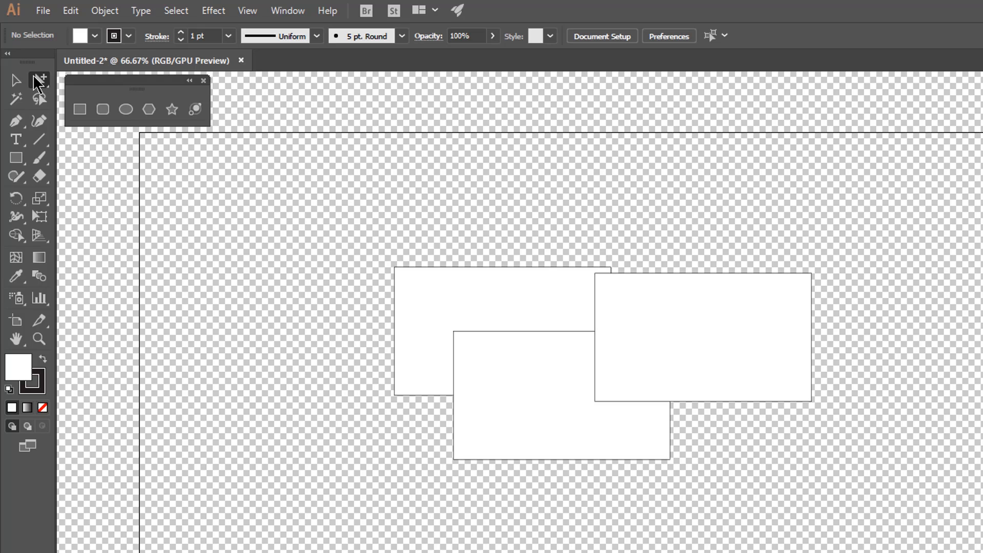
drag(505, 305, 520, 323)
drag(690, 330, 646, 343)
drag(515, 398, 502, 375)
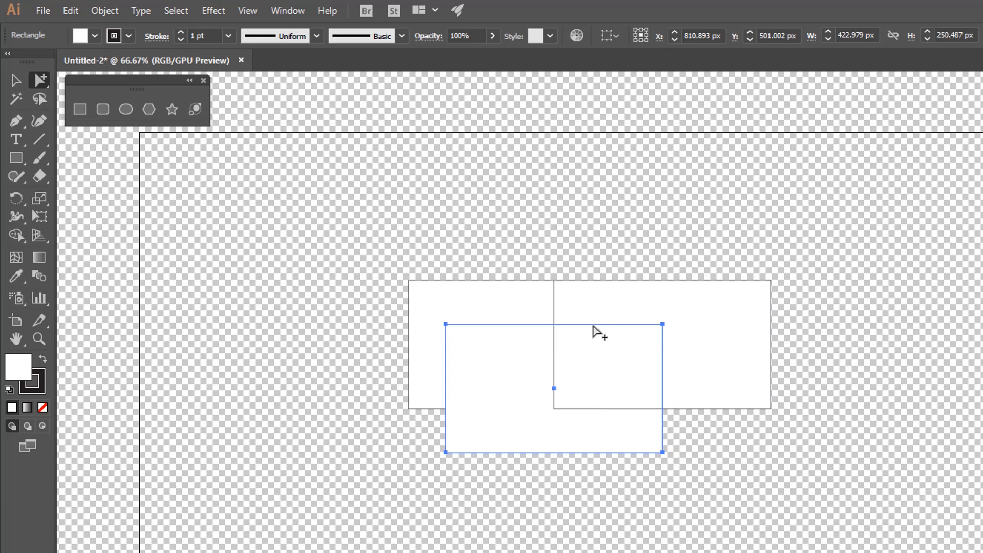
mouse_move(689, 321)
mouse_down()
mouse_move(691, 338)
mouse_move(683, 333)
mouse_up()
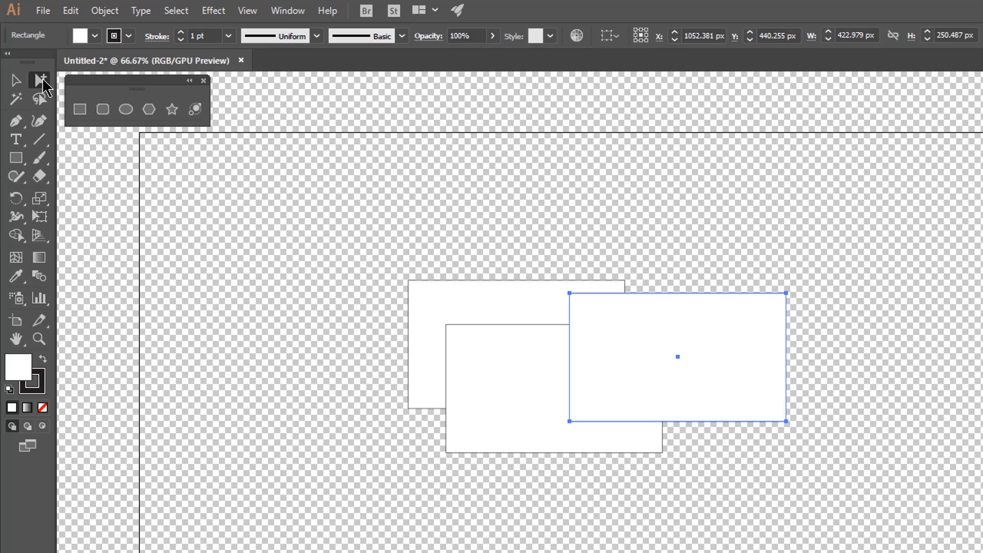
Switch to the Direct Selection tool and move individual rectangles of the group by their filled interiors
click(41, 81)
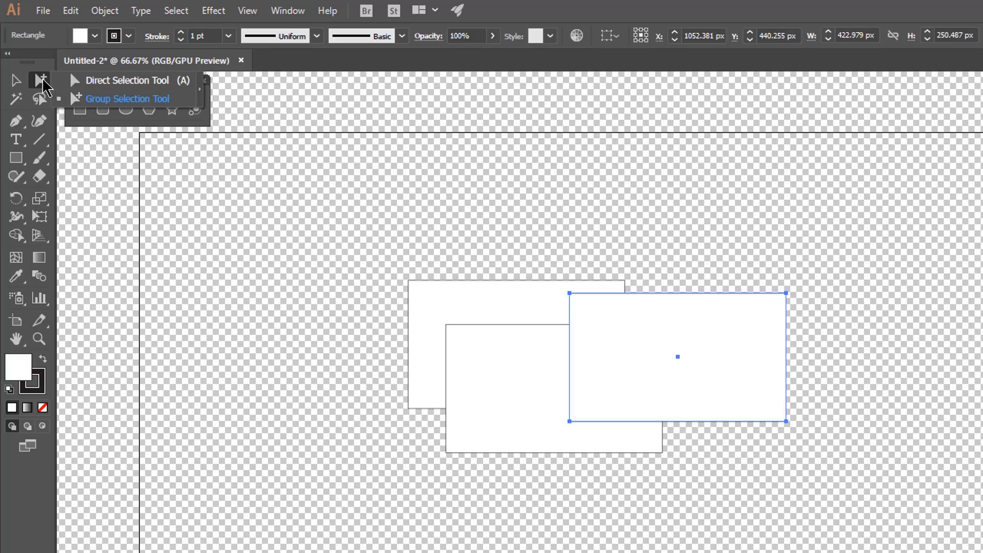
click(110, 82)
click(255, 334)
drag(654, 362, 627, 384)
mouse_move(518, 326)
mouse_down()
mouse_move(518, 341)
mouse_move(508, 329)
mouse_up()
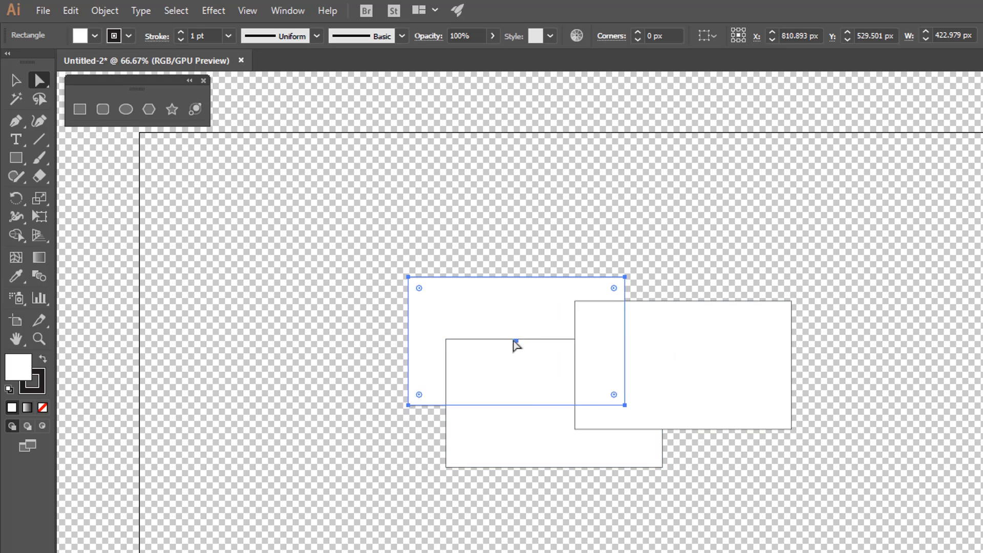
Remove the fill from the right-hand rectangle and try to select it by its empty interior
click(698, 345)
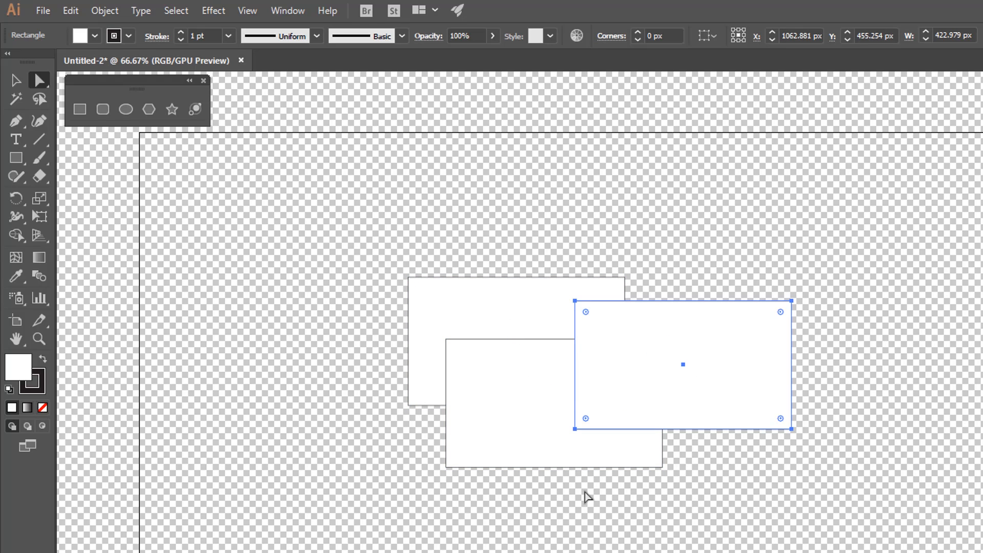
click(41, 407)
click(700, 387)
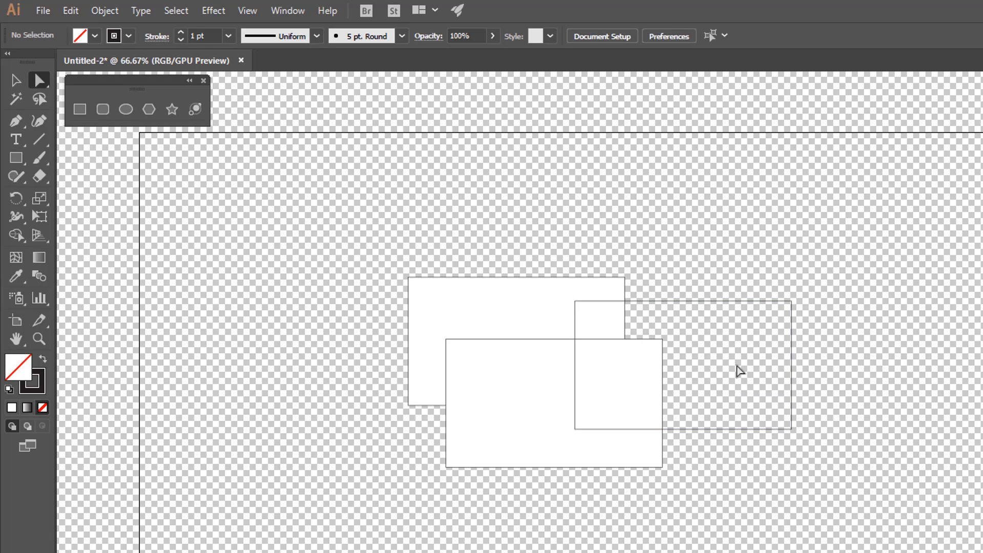
Undo the trial move of the unfilled rectangle's top edge and shift the whole rectangle left with the Group Selection tool
mouse_move(723, 303)
mouse_down()
mouse_move(764, 297)
mouse_move(698, 248)
mouse_move(730, 297)
mouse_move(720, 285)
mouse_up()
key(ctrl+z)
drag(39, 80, 90, 99)
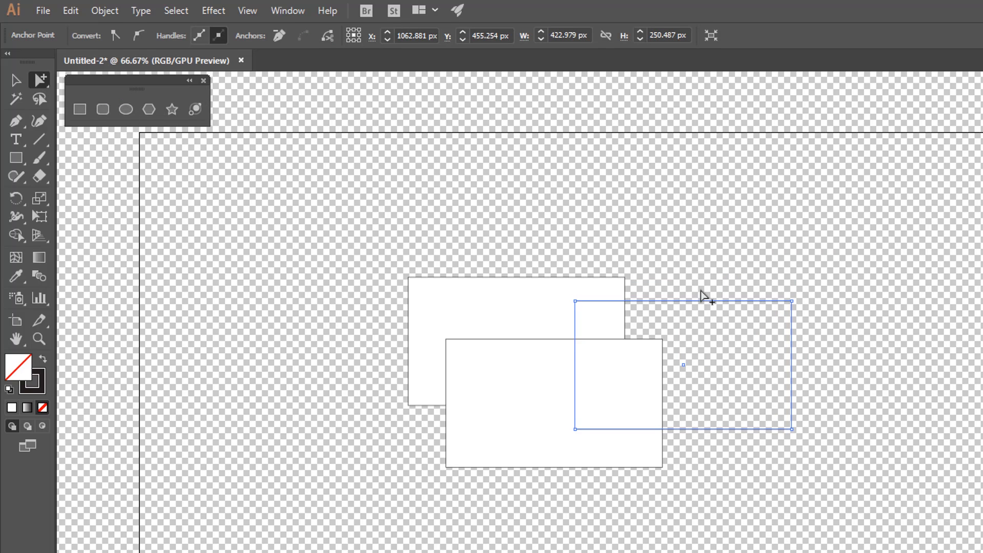
mouse_move(704, 306)
mouse_down()
mouse_move(698, 279)
mouse_move(687, 305)
mouse_up()
Return to the Direct Selection tool, select all points of the unfilled rectangle and move it slightly down and left
drag(39, 80, 111, 95)
click(712, 279)
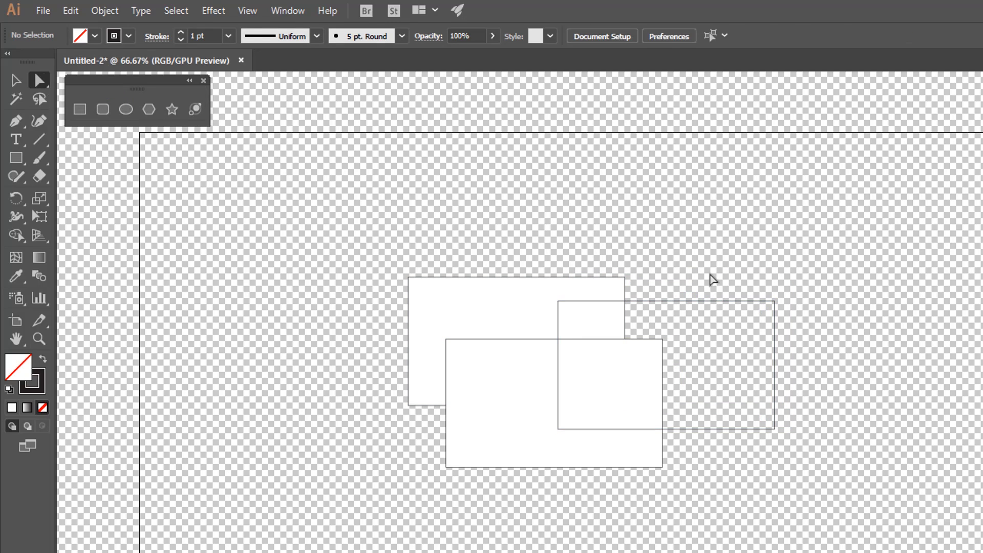
click(709, 301)
drag(780, 301, 756, 321)
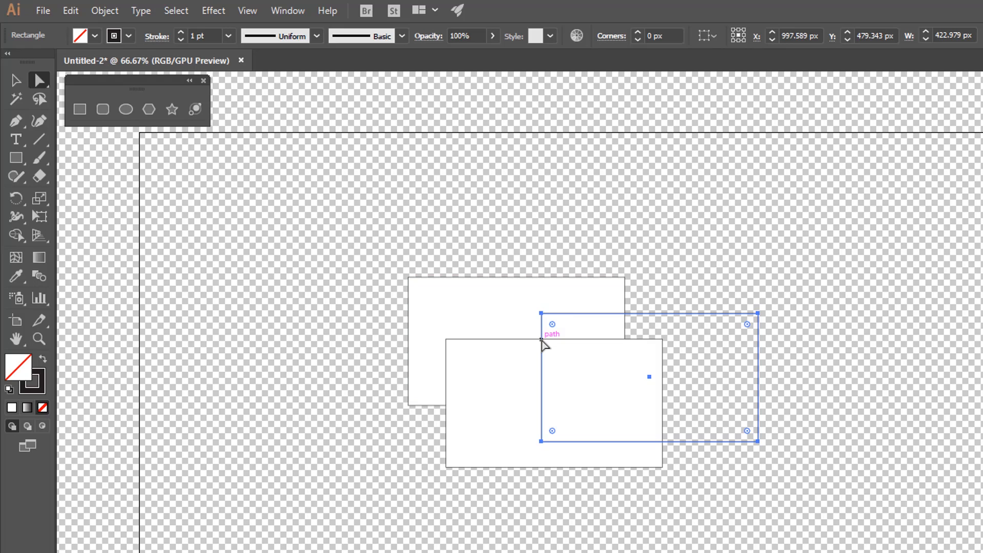
Move the unfilled rectangle by its upper-left anchor to about X 960 px, Y 298.5 px, and check the Snap to Point option
key(ctrl+space)
click(543, 341)
click(638, 476)
click(669, 471)
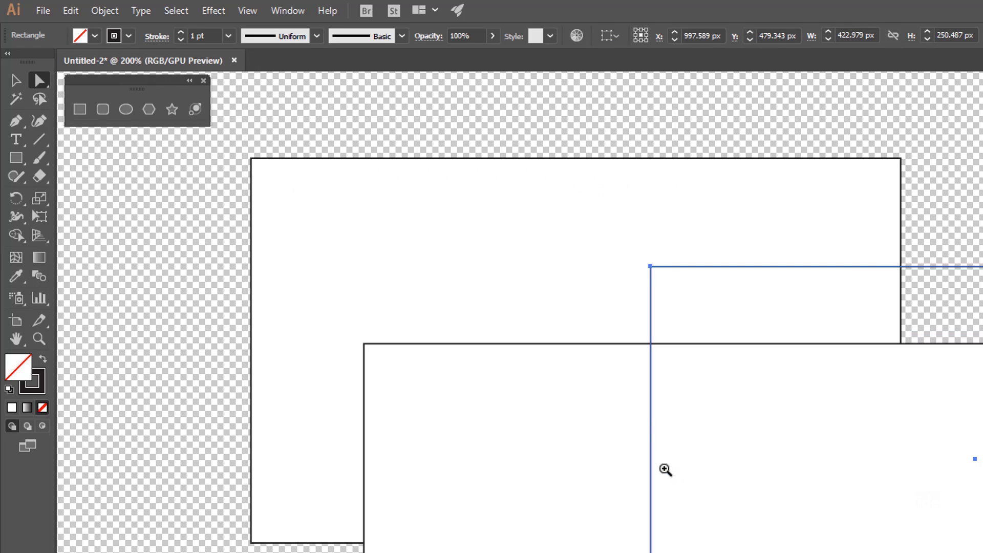
drag(669, 449, 568, 445)
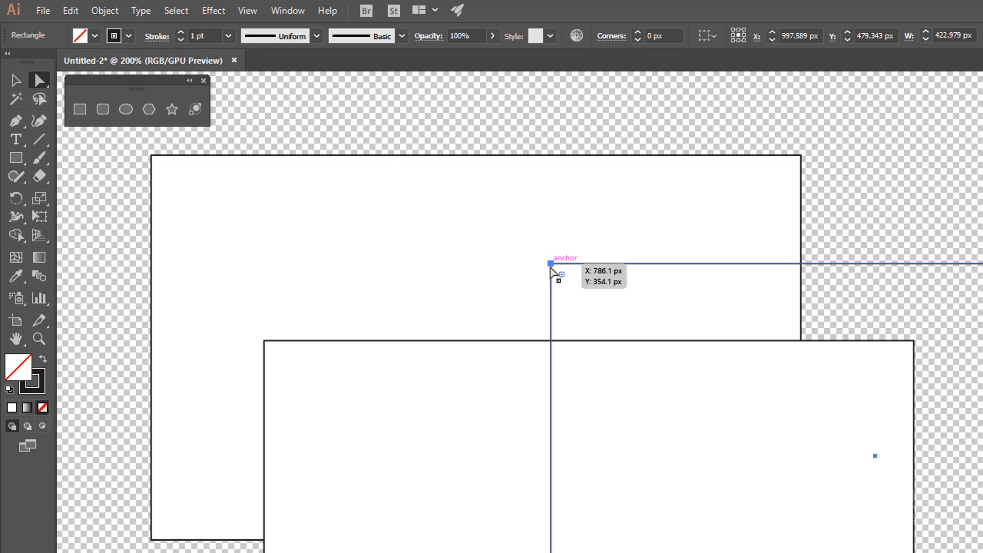
drag(550, 263, 817, 178)
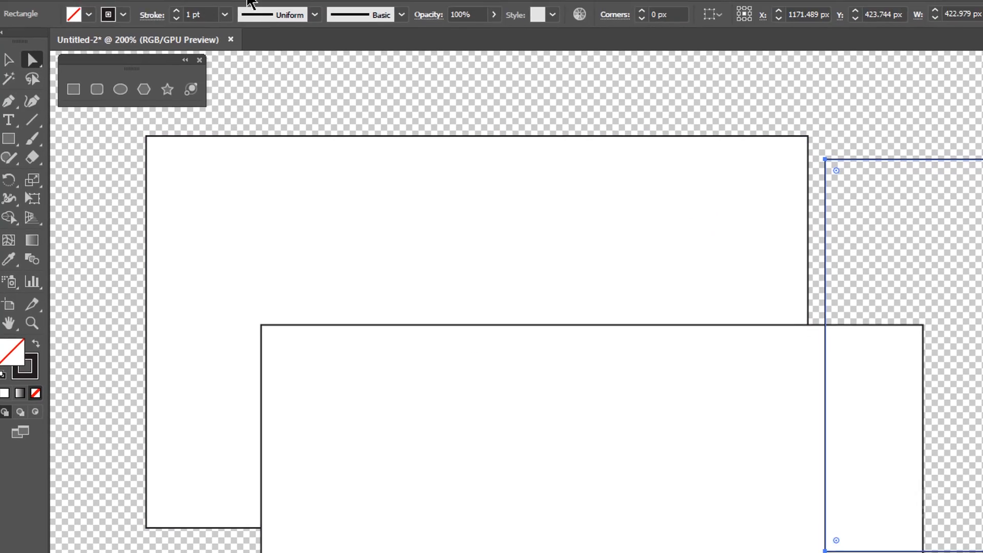
click(247, 11)
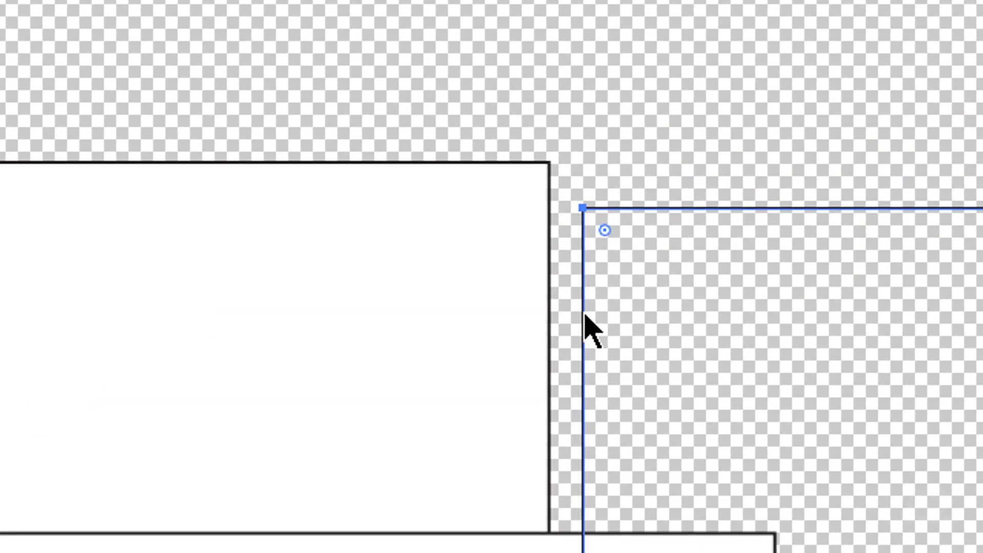
click(628, 139)
click(628, 140)
Snap the unfilled rectangle by its anchors to the back rectangle's upper-right corner and to the front rectangle's lower-right corner
click(698, 208)
click(696, 168)
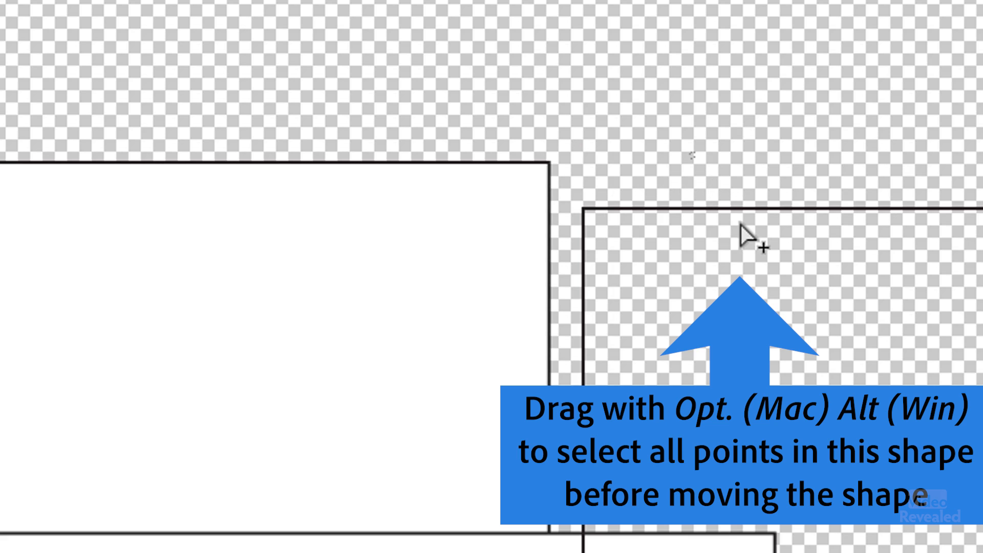
alt+click(629, 209)
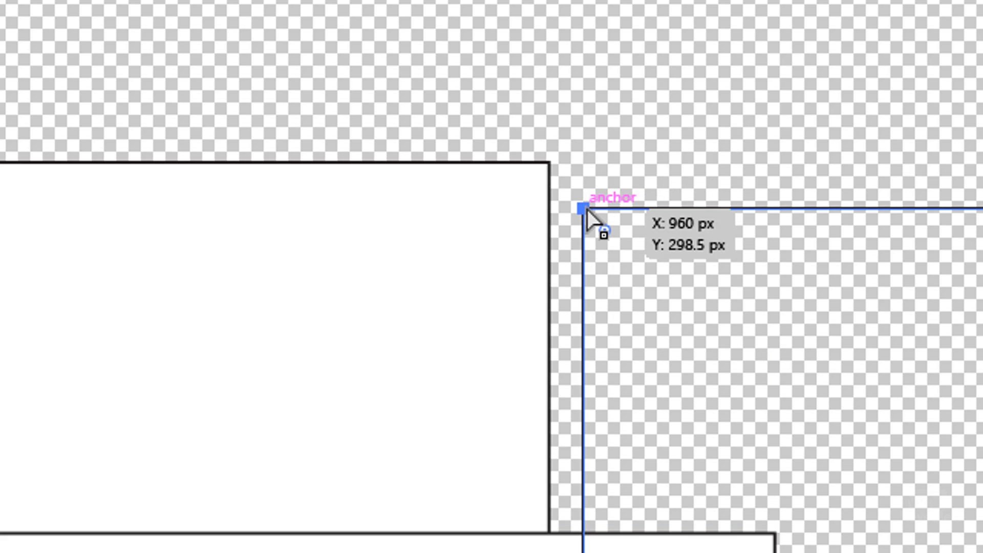
drag(587, 210, 553, 168)
click(580, 122)
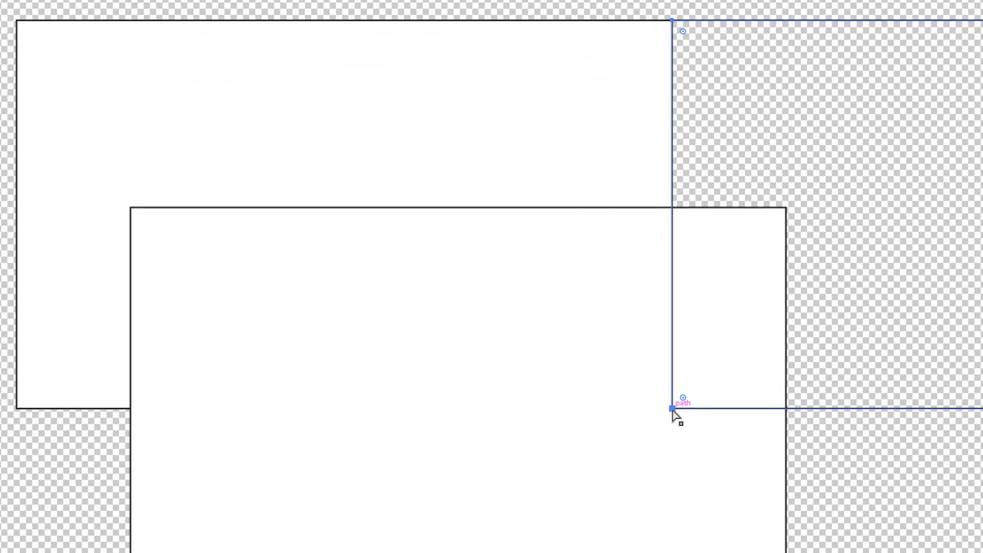
drag(673, 410, 757, 522)
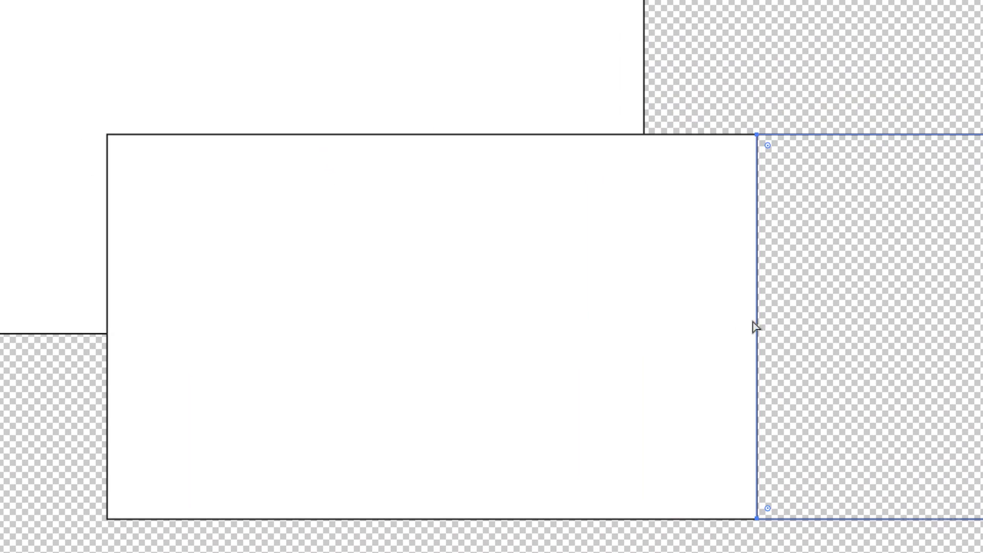
click(834, 53)
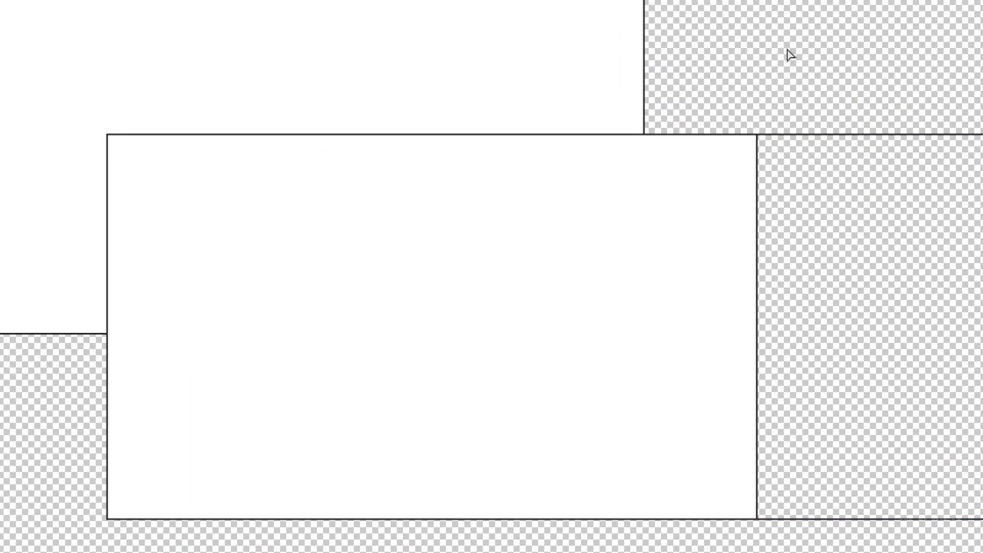
Hide the transparency grid, show the rulers and review their measurement unit options
key(ctrl+0)
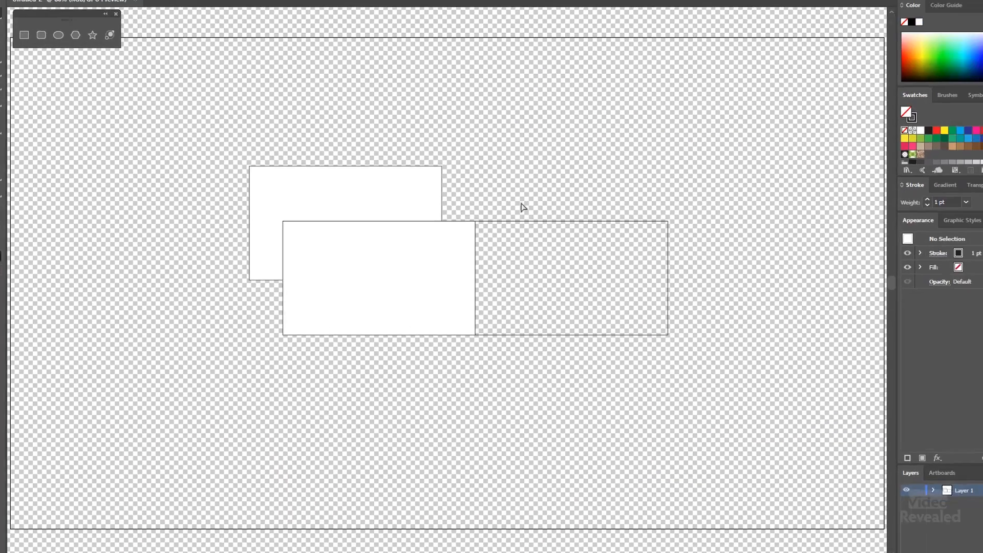
key(shift+ctrl+d)
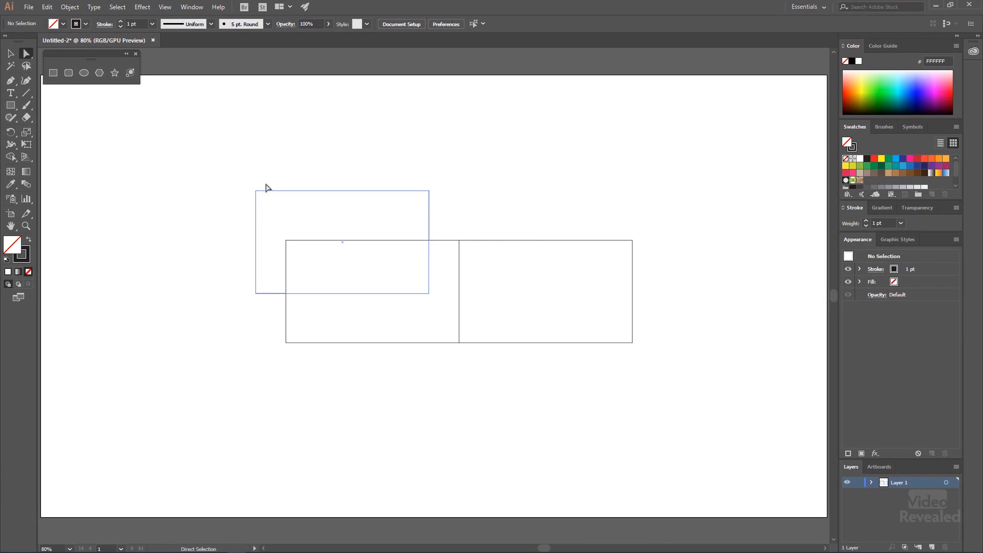
click(165, 8)
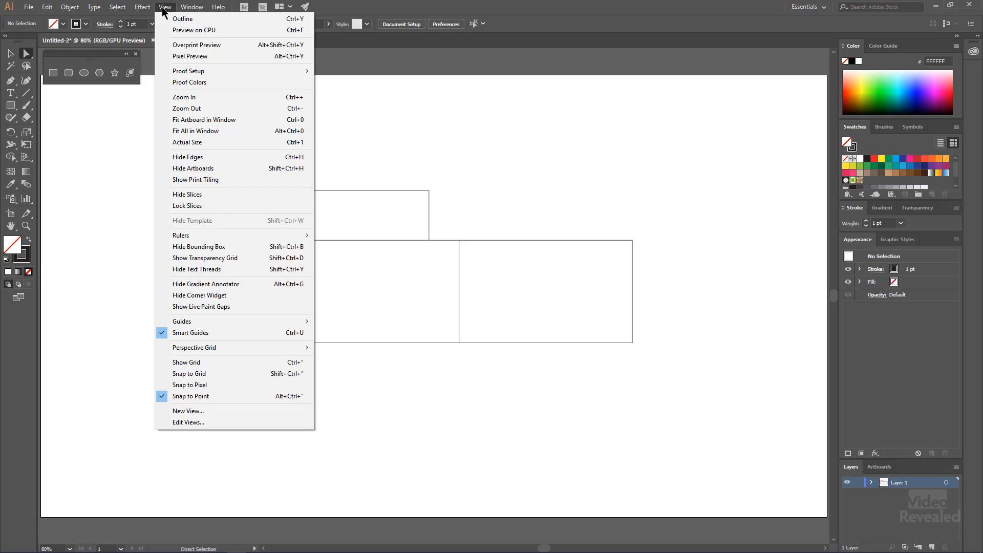
mouse_move(215, 235)
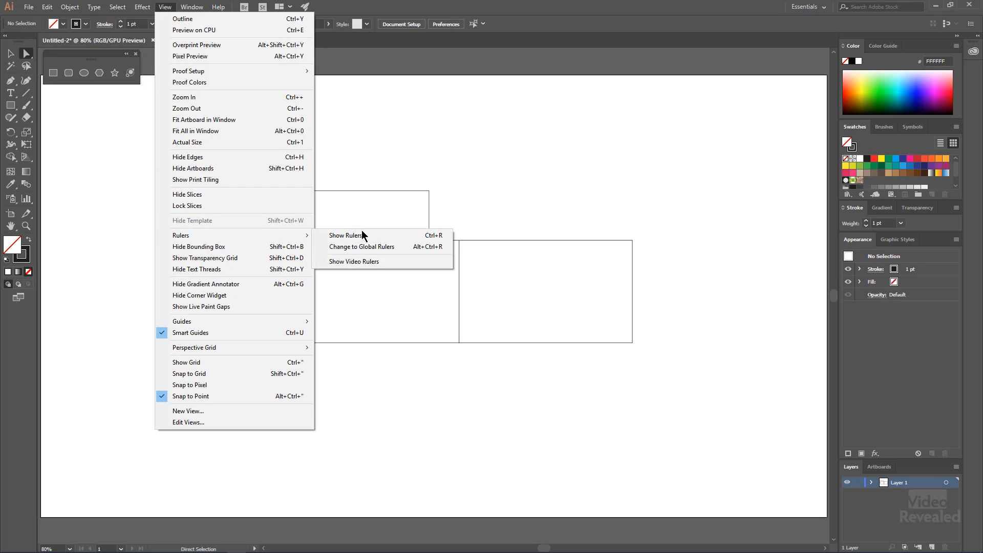
click(392, 237)
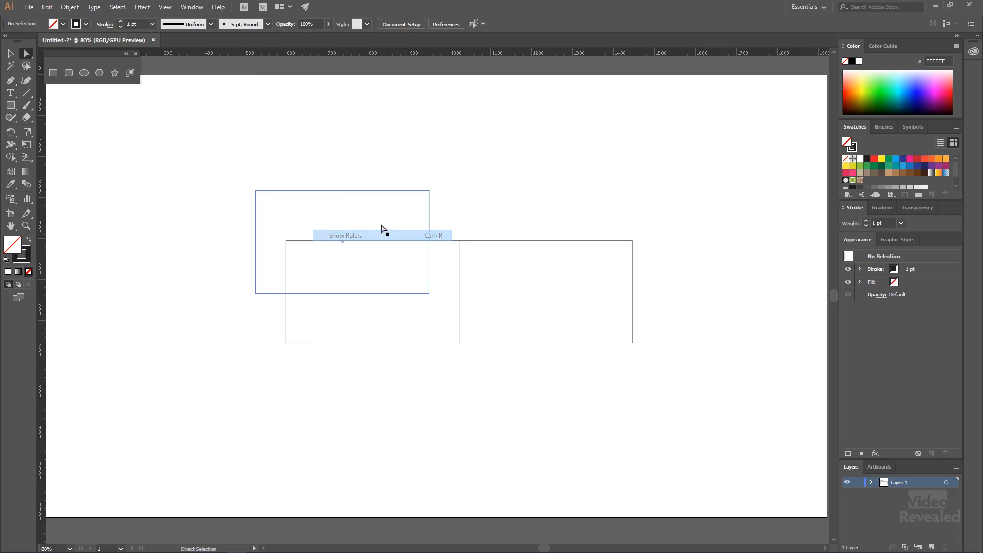
right_click(309, 55)
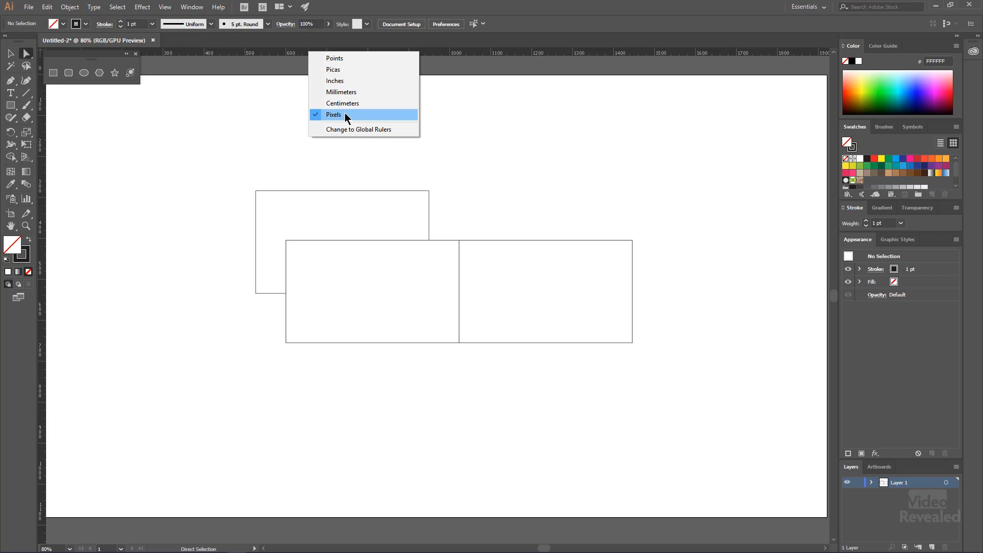
click(266, 143)
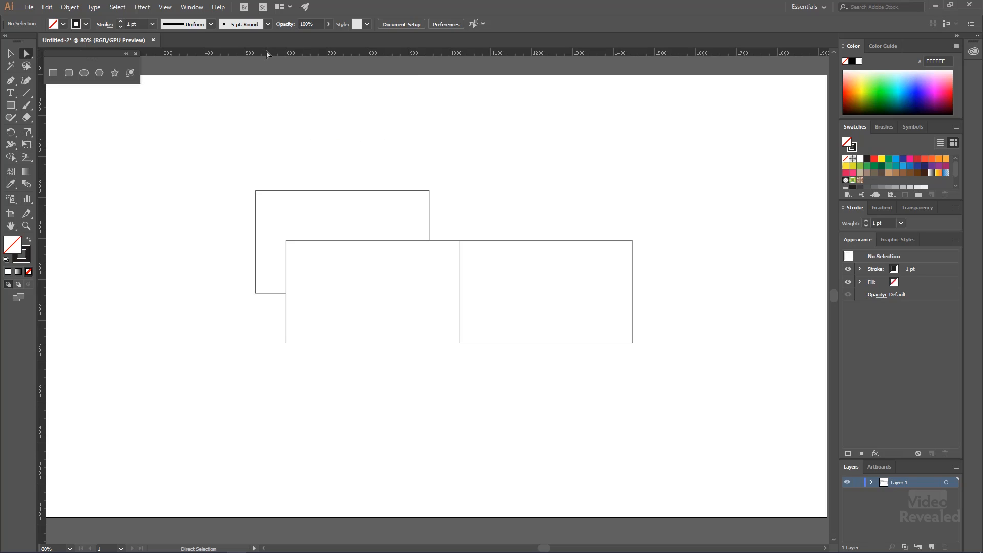
Add horizontal guides along the back rectangle's top and bottom edges and a vertical guide on either side of the rectangles
drag(265, 62, 257, 192)
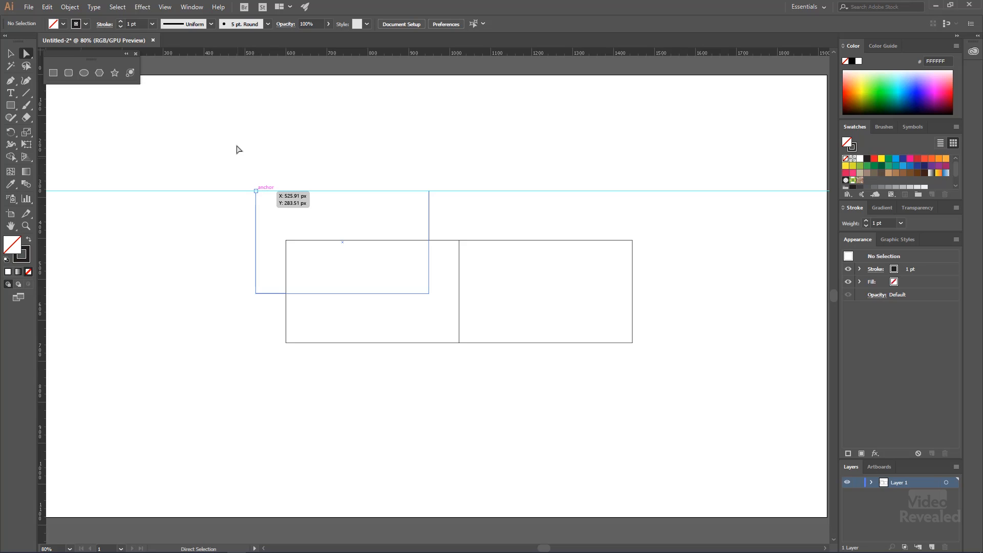
drag(242, 54, 256, 294)
drag(45, 205, 188, 238)
drag(41, 207, 685, 212)
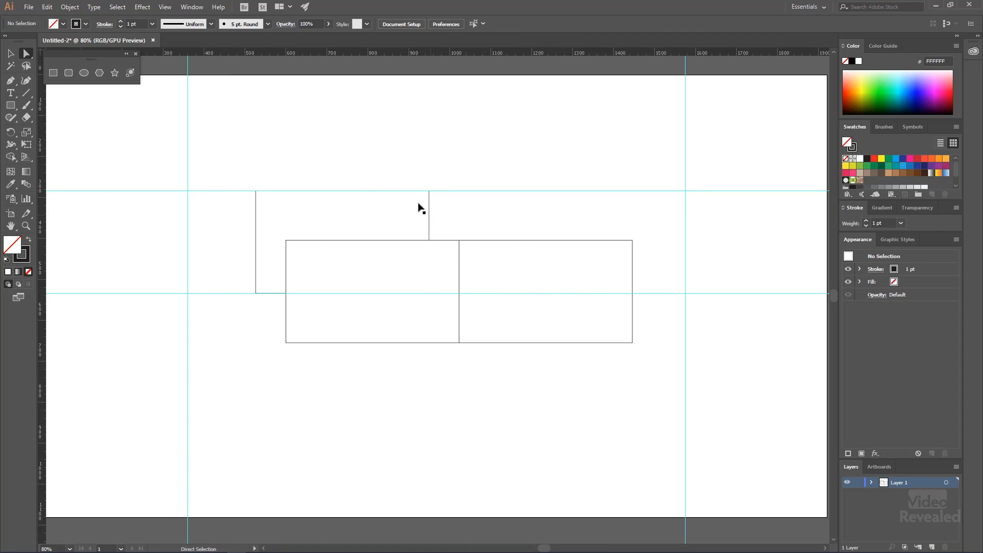
Delete all three rectangles from the artboard, keeping only the guides
drag(439, 323, 582, 397)
key(Delete)
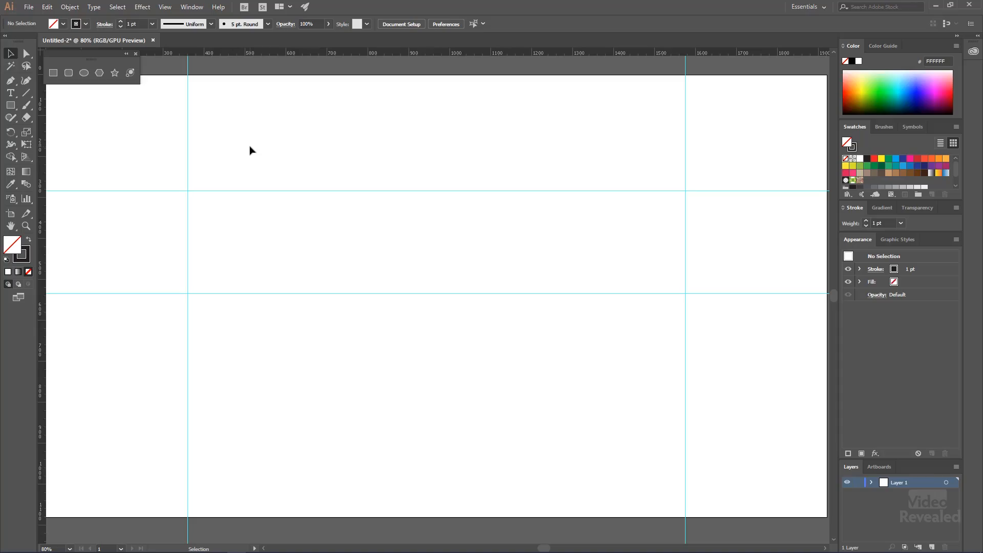
Hide the guides, turn the grid on and off, and show the guides again
right_click(250, 147)
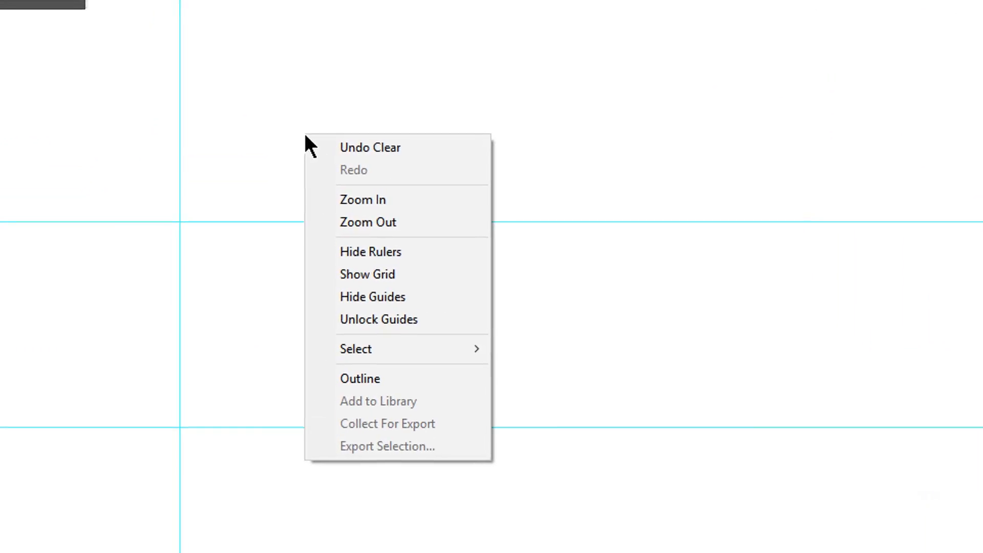
click(443, 295)
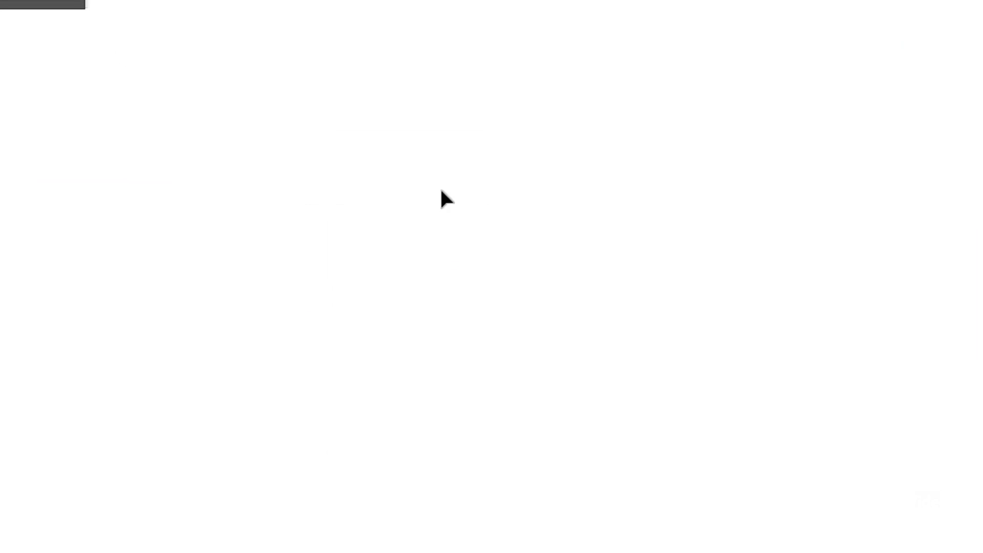
right_click(437, 137)
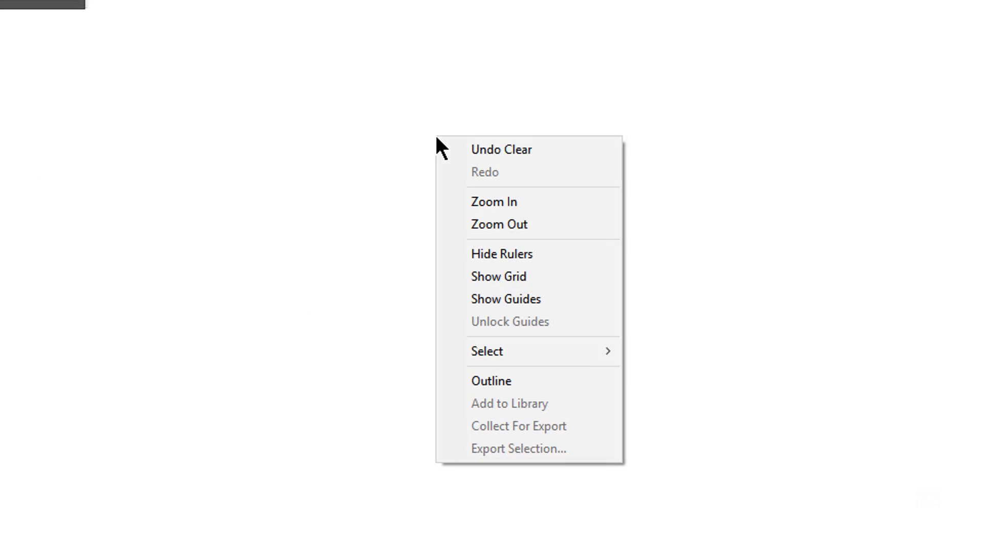
click(526, 276)
right_click(409, 105)
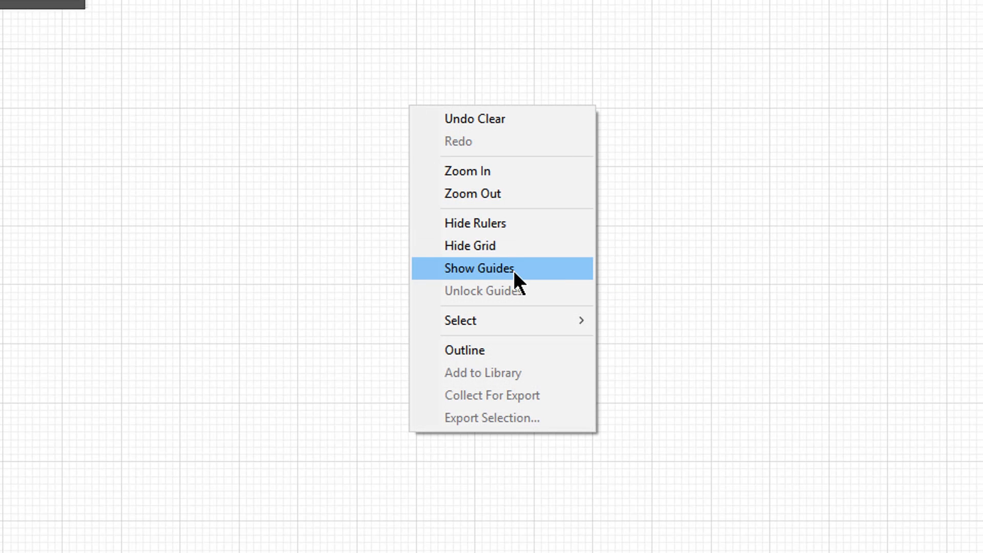
click(505, 251)
right_click(430, 131)
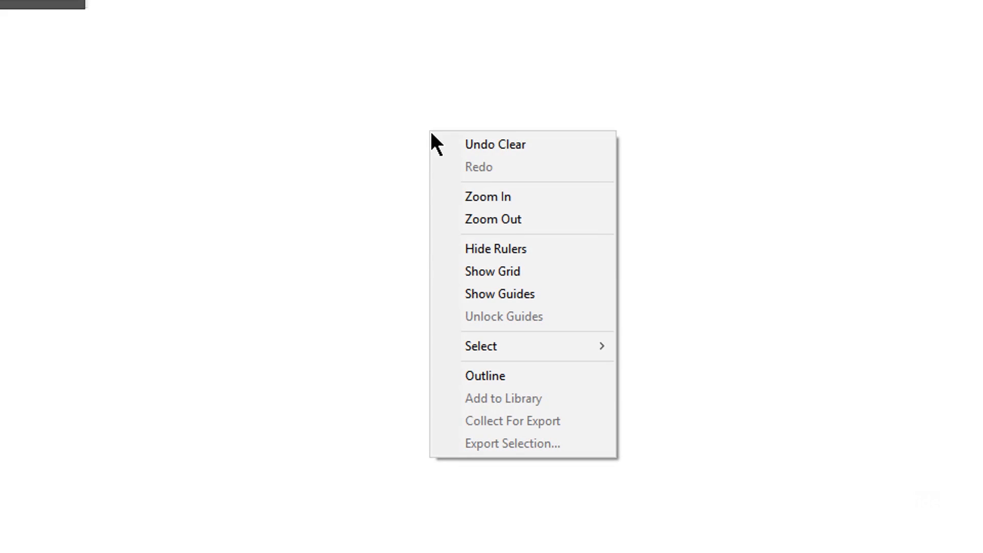
click(536, 294)
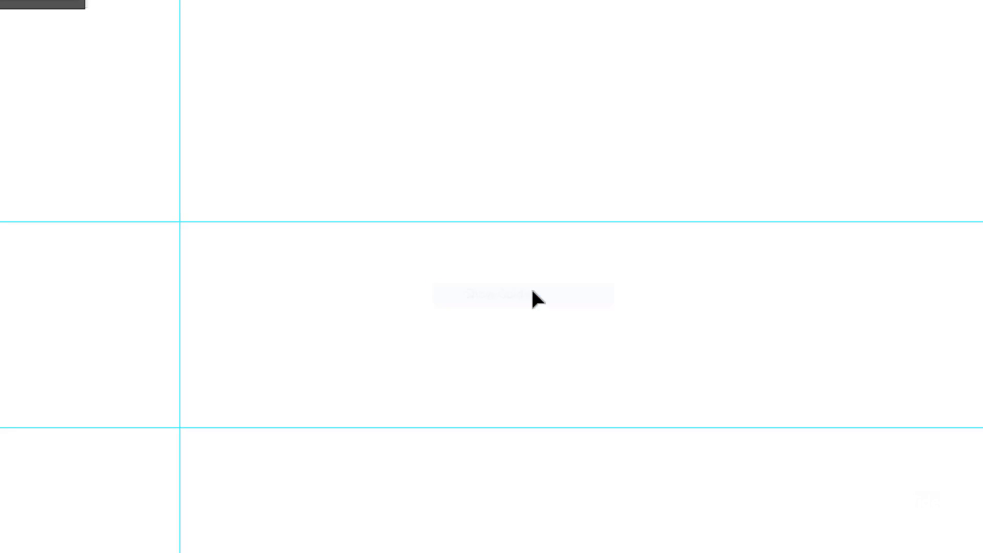
Unlock the guides, move the upper horizontal guide closer to the lower one, and lock the guides
right_click(392, 222)
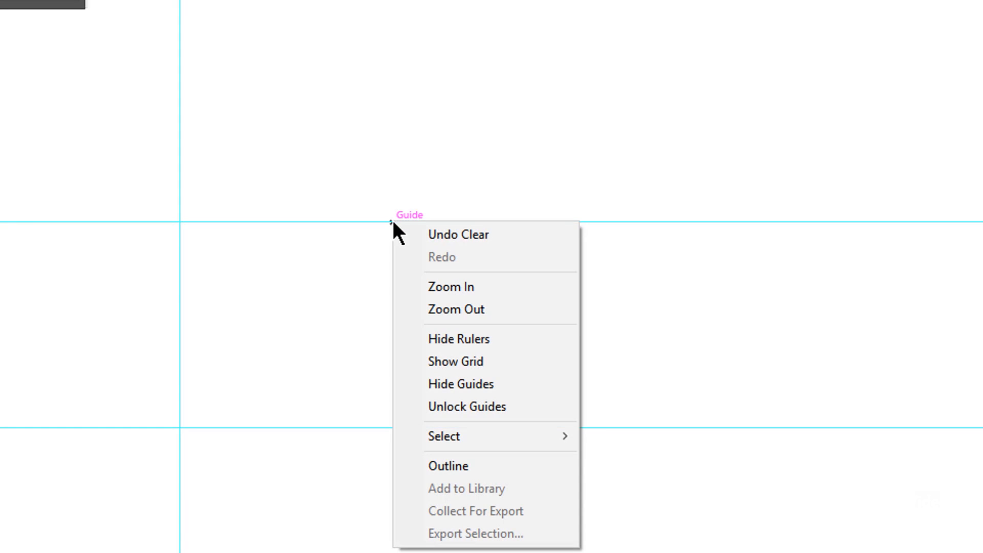
click(509, 412)
drag(522, 221, 531, 171)
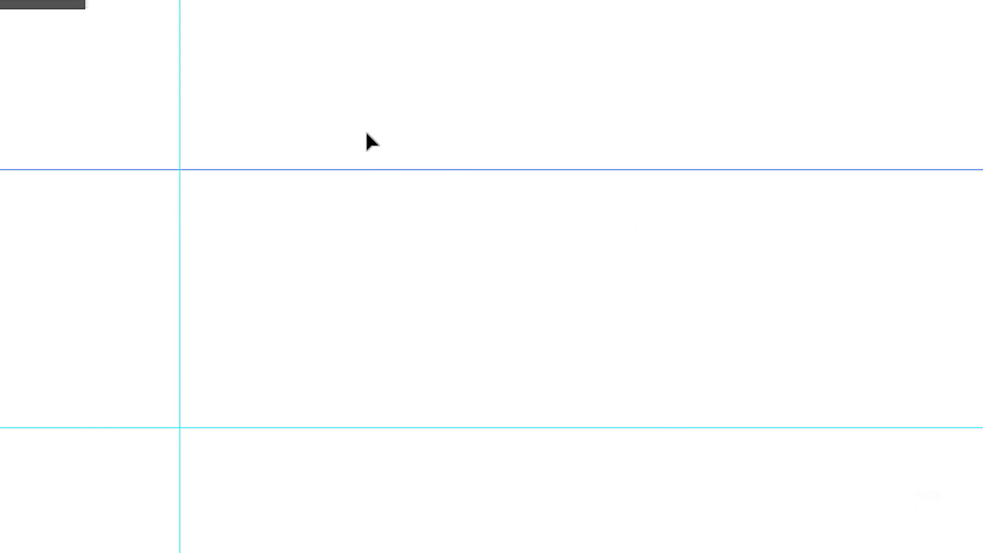
drag(382, 169, 402, 291)
right_click(436, 199)
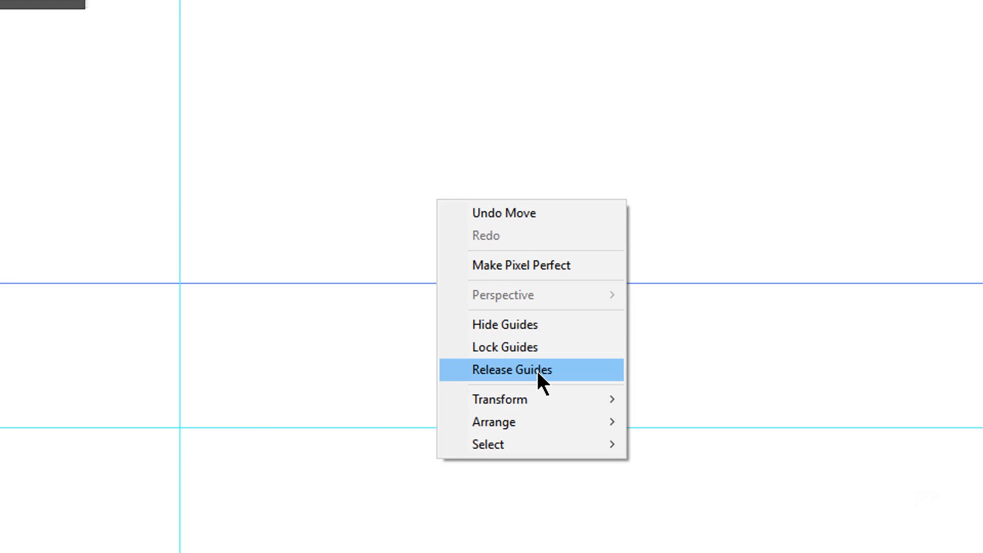
click(540, 353)
Test the guide lock by marquee-selecting across the guides
drag(450, 197, 229, 504)
drag(352, 249, 83, 354)
drag(263, 213, 71, 378)
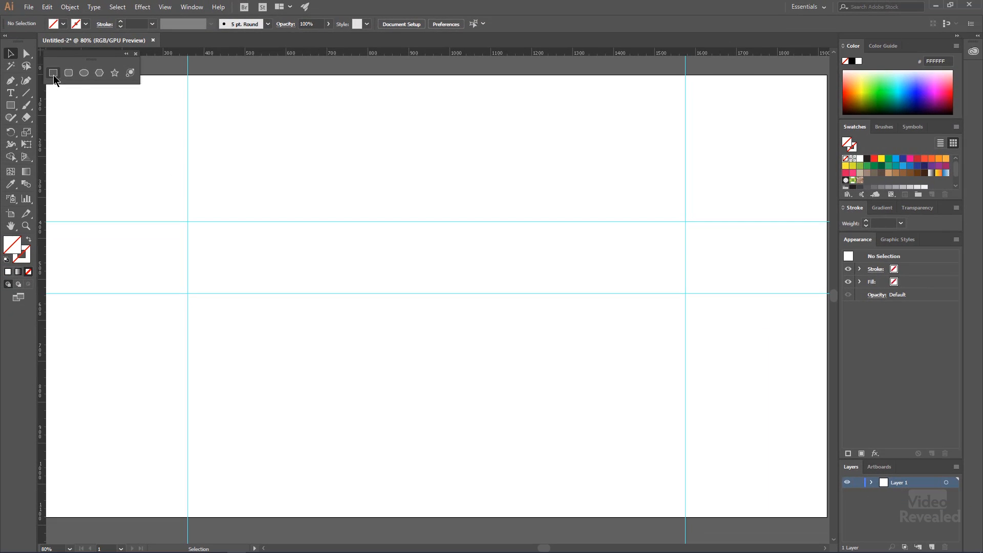
Draw a 1215 by 176.25 px rectangle snapped to the guide intersections, with a black fill and white stroke
click(54, 76)
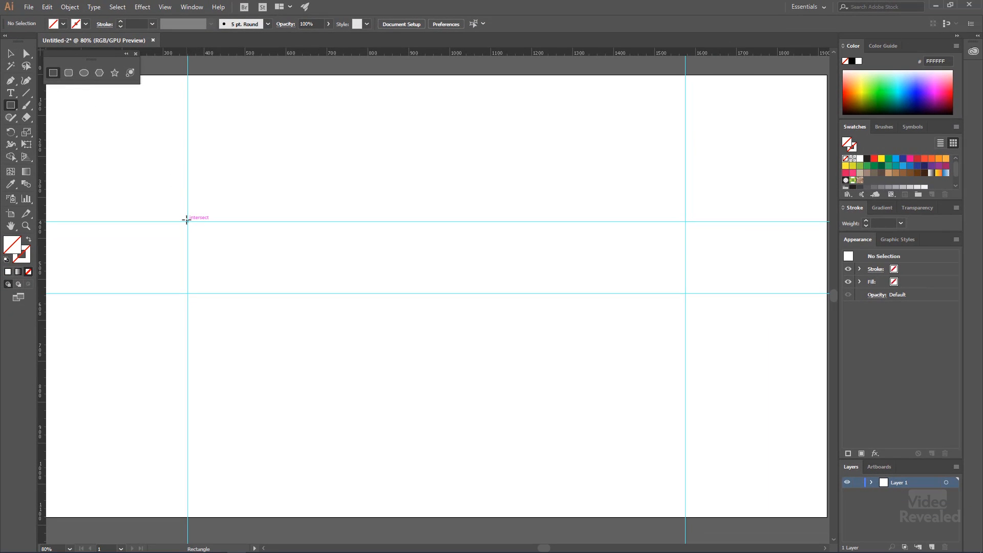
drag(187, 221, 685, 294)
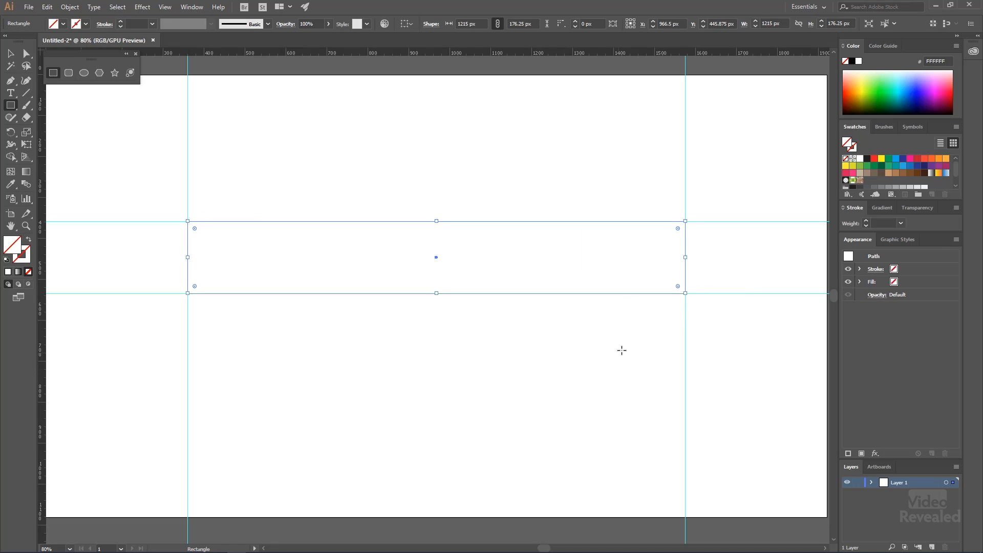
key(d)
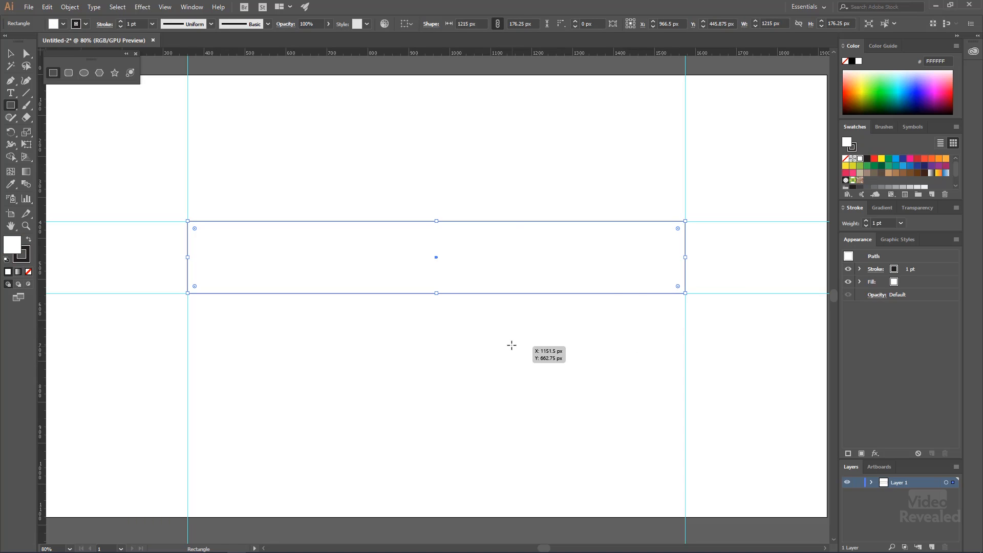
key(shift+x)
key(v)
click(509, 358)
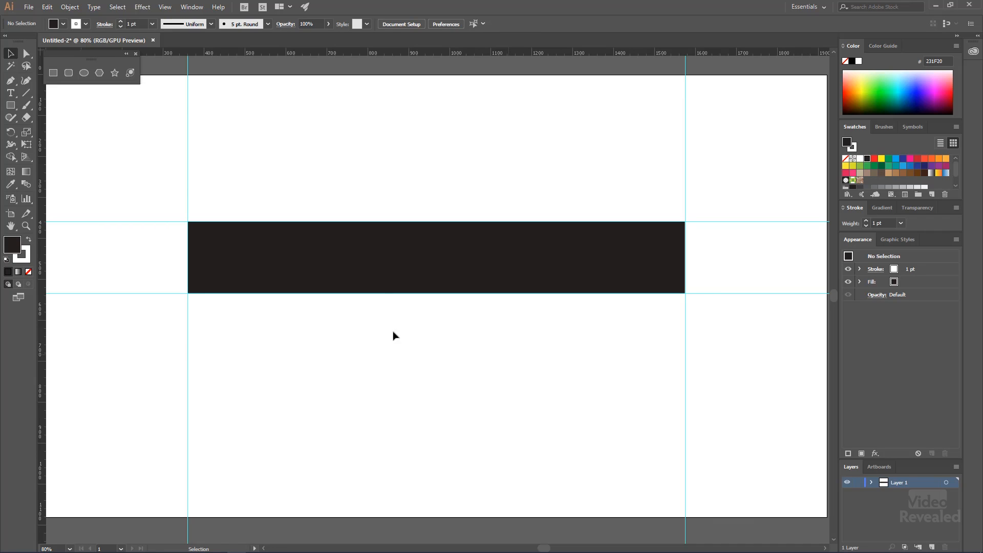
Delete the black rectangle and draw an upright five-pointed star about 619 px wide across the horizontal guides
click(383, 264)
key(Delete)
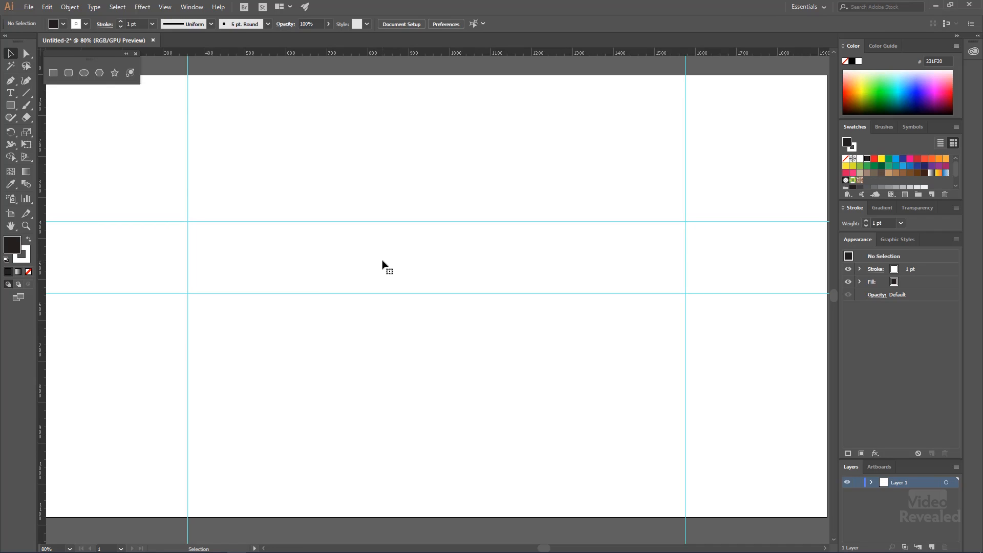
click(114, 73)
drag(445, 275, 514, 339)
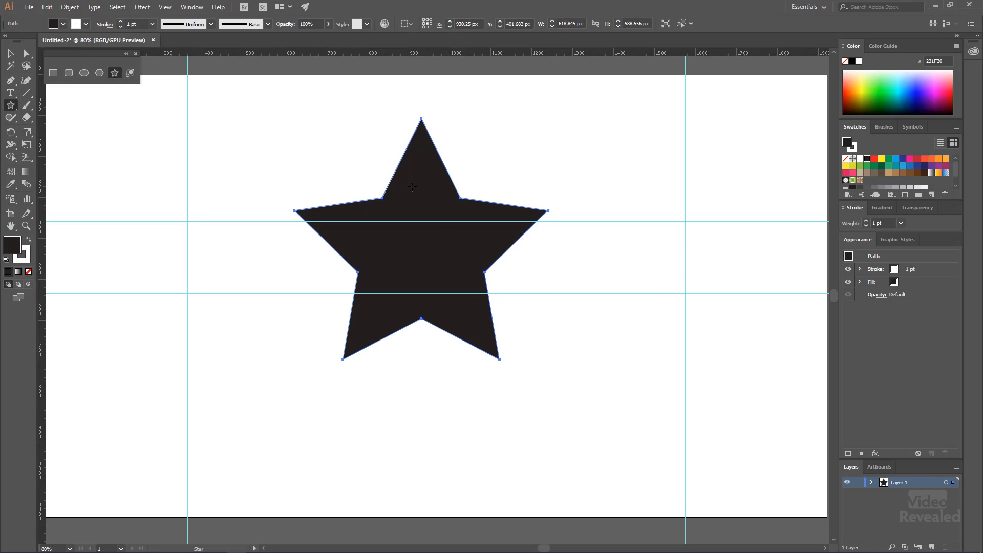
Convert the star into a guide and try marquee-selecting it
right_click(411, 193)
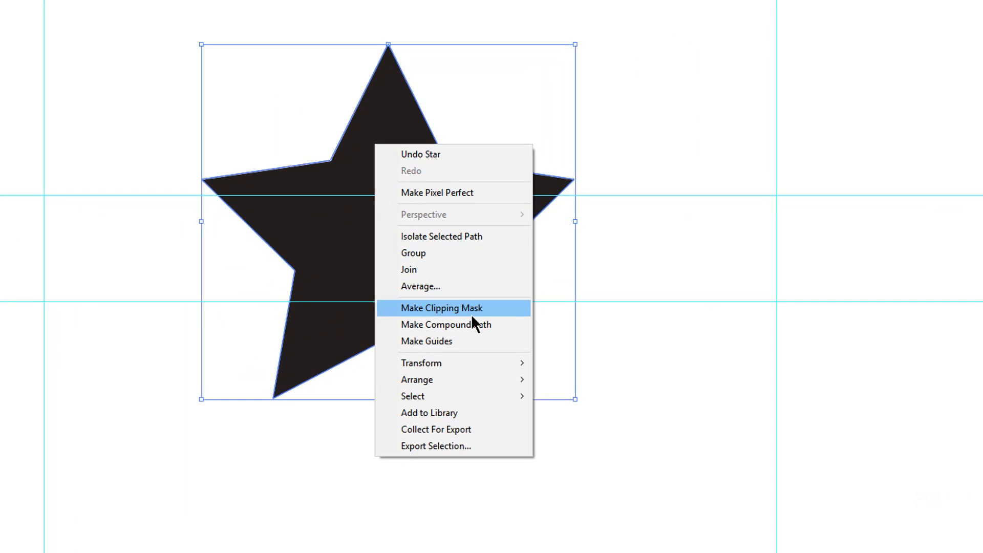
click(468, 326)
drag(529, 93, 393, 196)
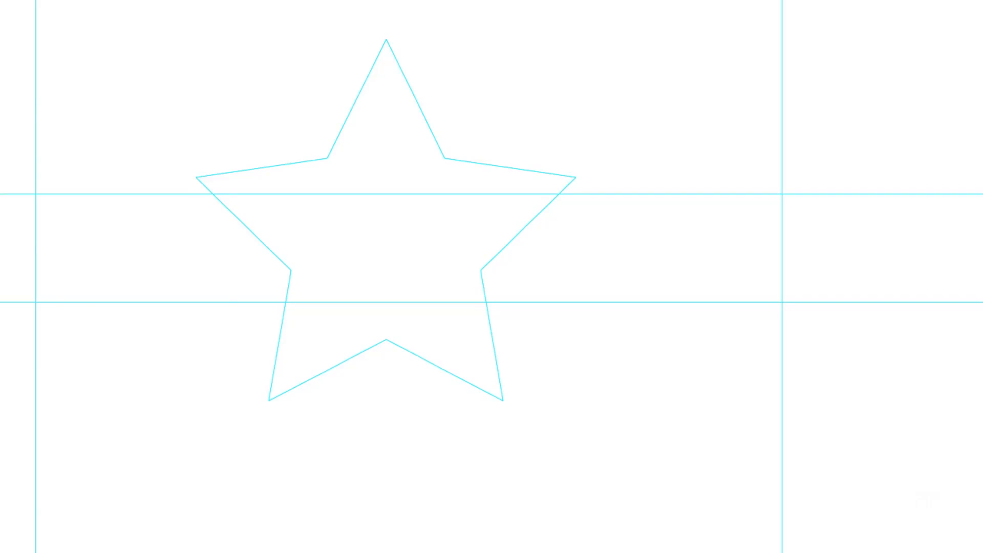
Clear all guides, including the star-shaped one, from the artboard
click(9, 1)
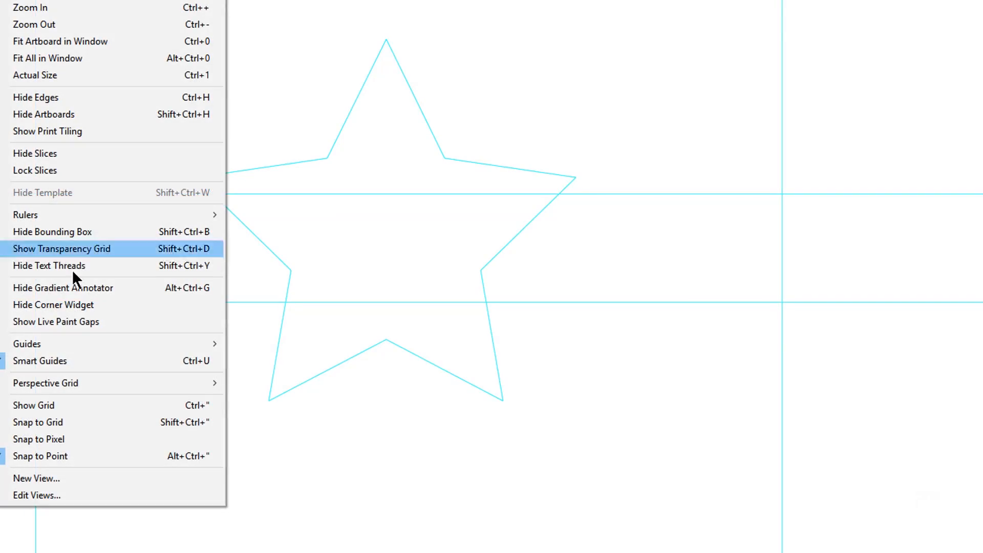
mouse_move(76, 346)
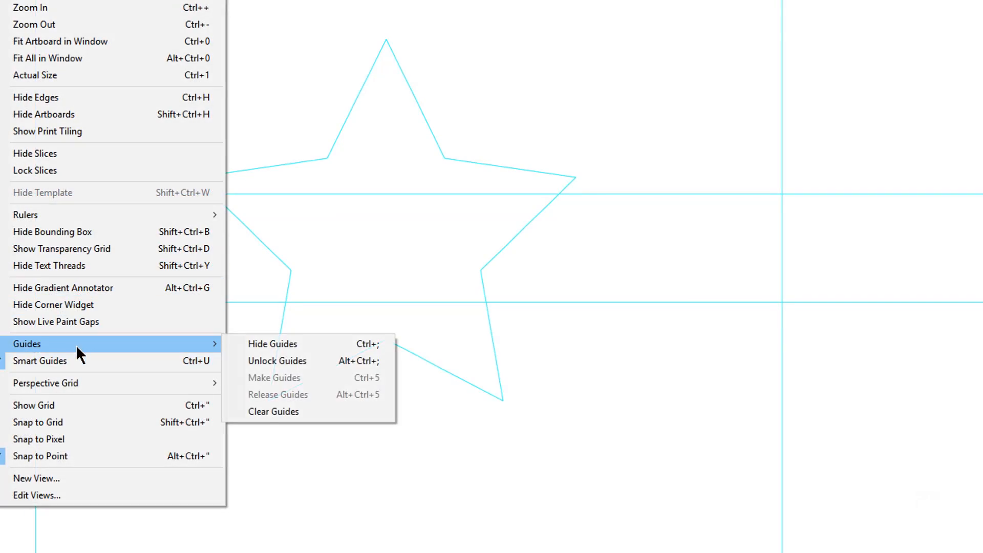
click(259, 410)
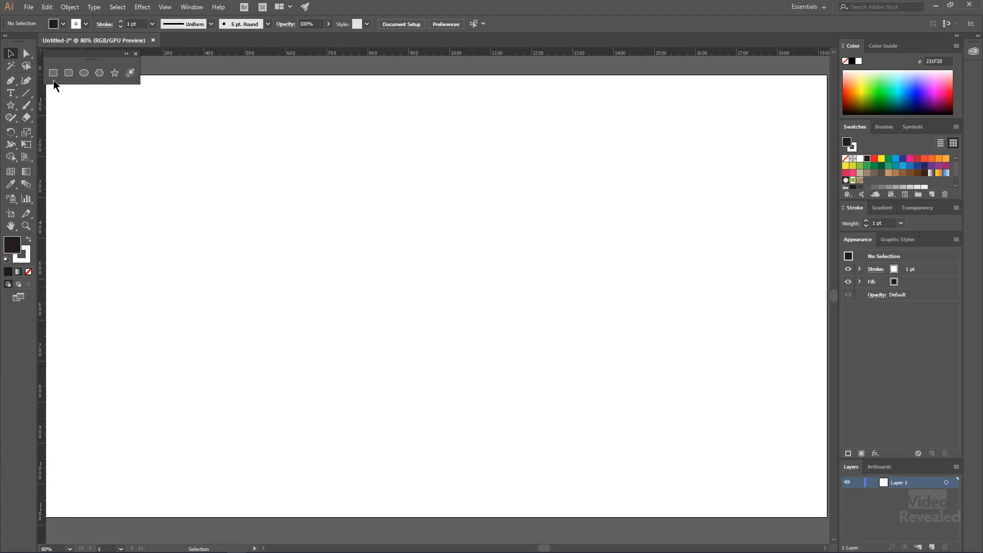
Draw a black rectangle about 398 px wide on the empty artboard and deselect it with the Direct Selection tool active
drag(309, 241, 405, 288)
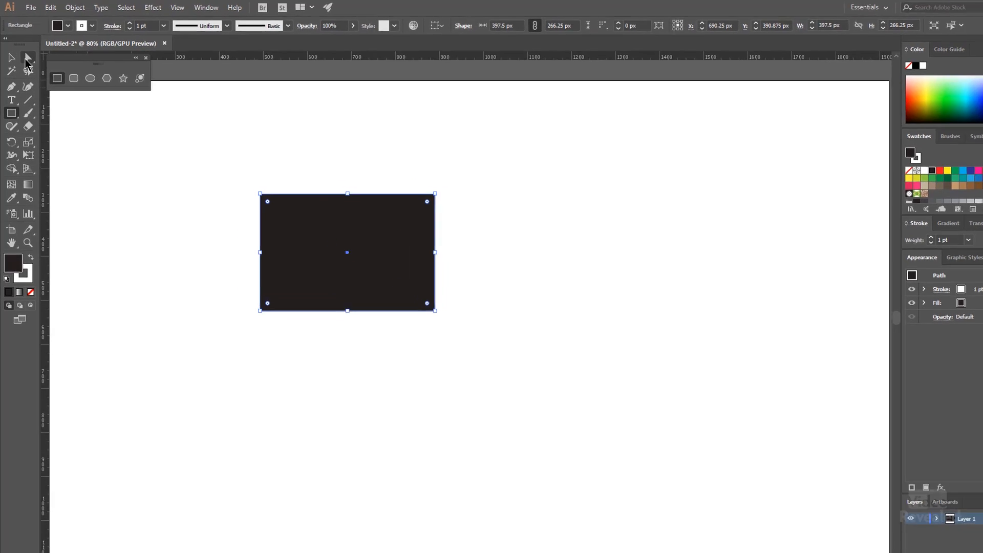
click(28, 60)
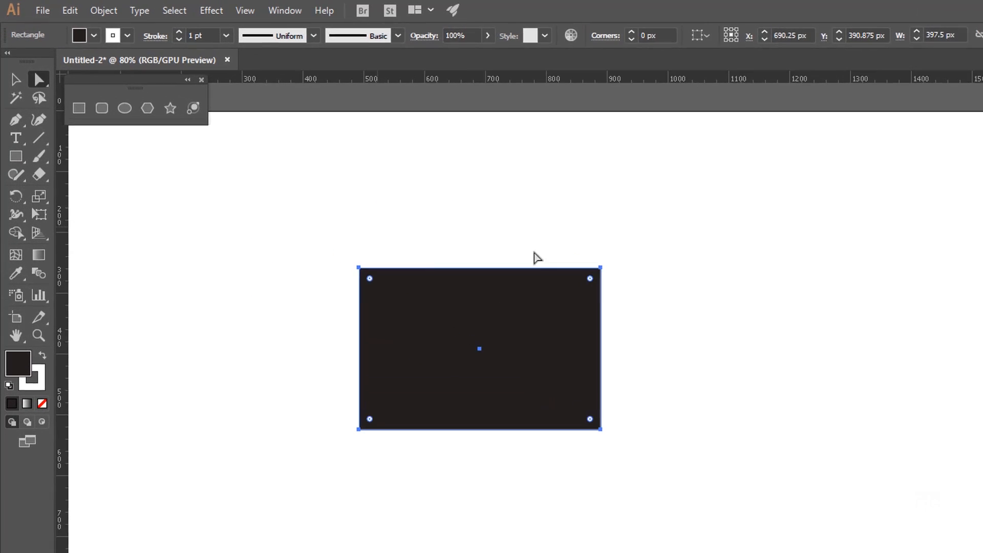
click(431, 177)
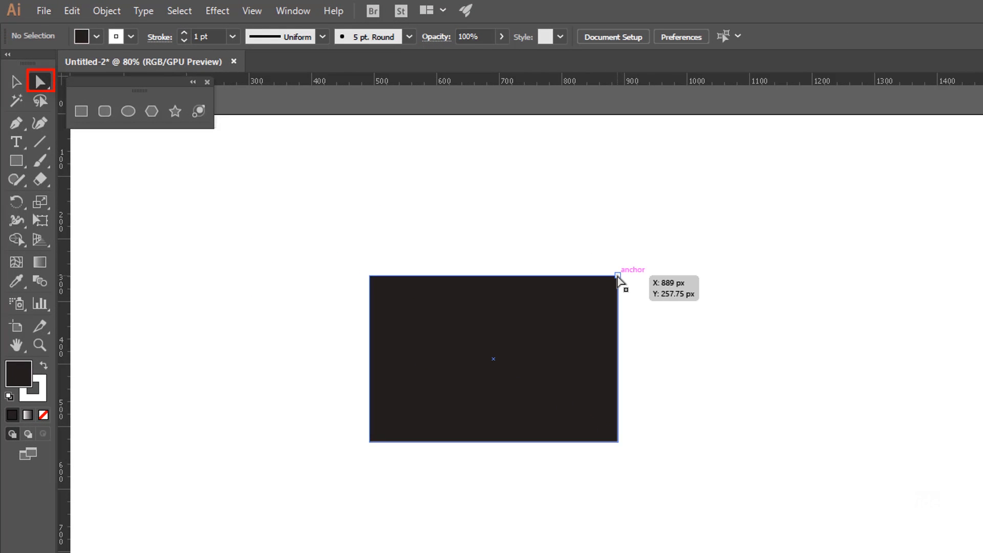
Try pulling only the rectangle's upper-right anchor point up and outward, and undo the move
click(618, 276)
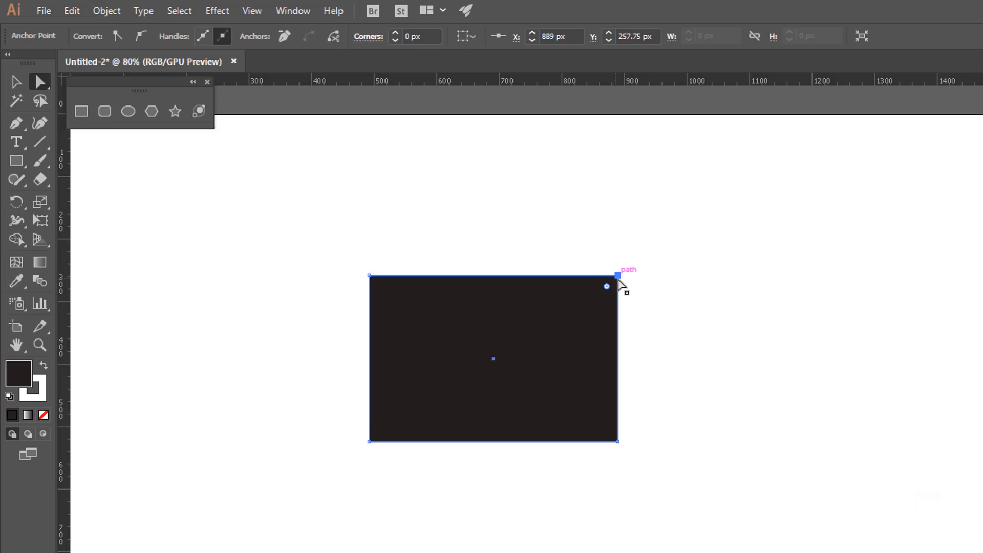
drag(631, 273, 780, 217)
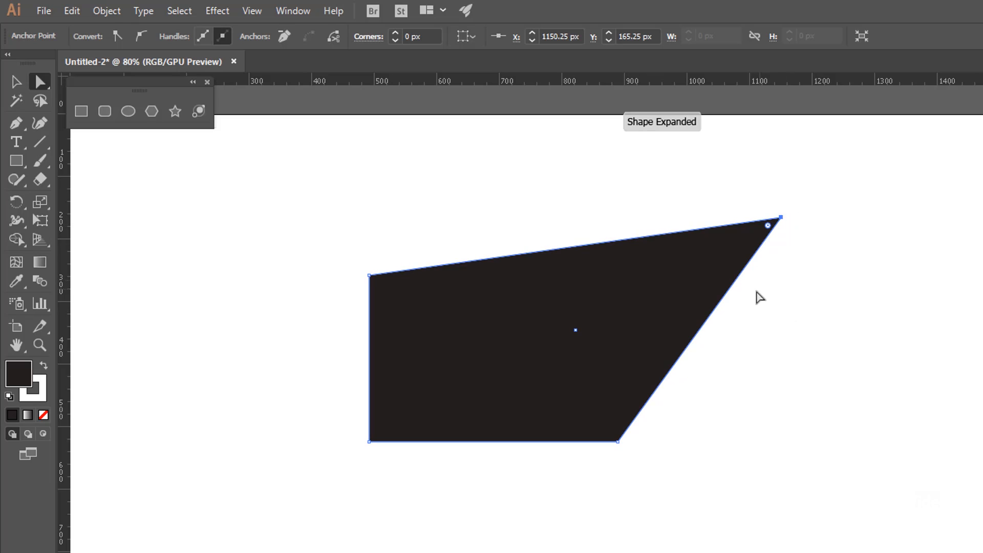
key(ctrl+z)
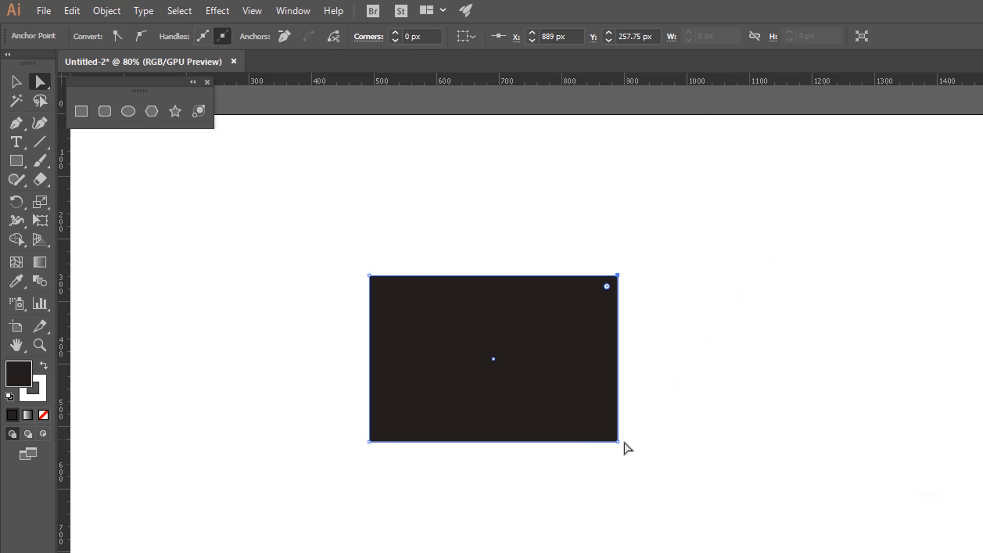
Select both right-hand anchor points of the rectangle, try moving them up and outward together, and undo the move
shift+click(618, 441)
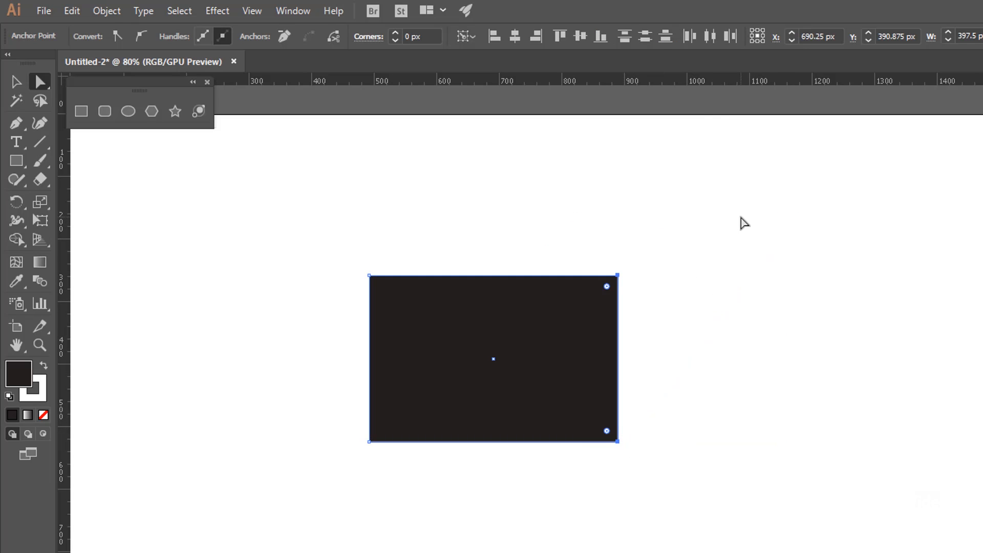
drag(693, 333, 594, 489)
drag(619, 443, 980, 338)
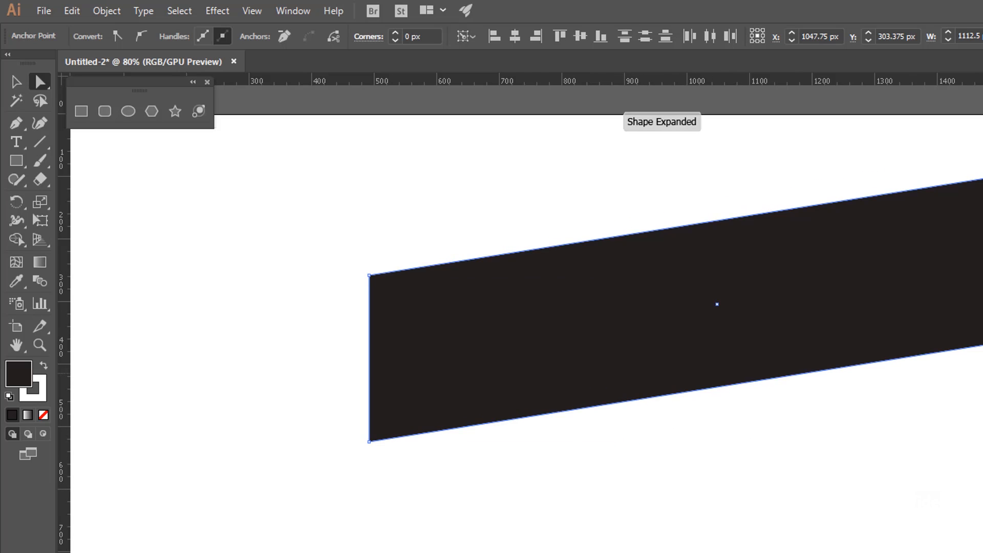
key(ctrl+z)
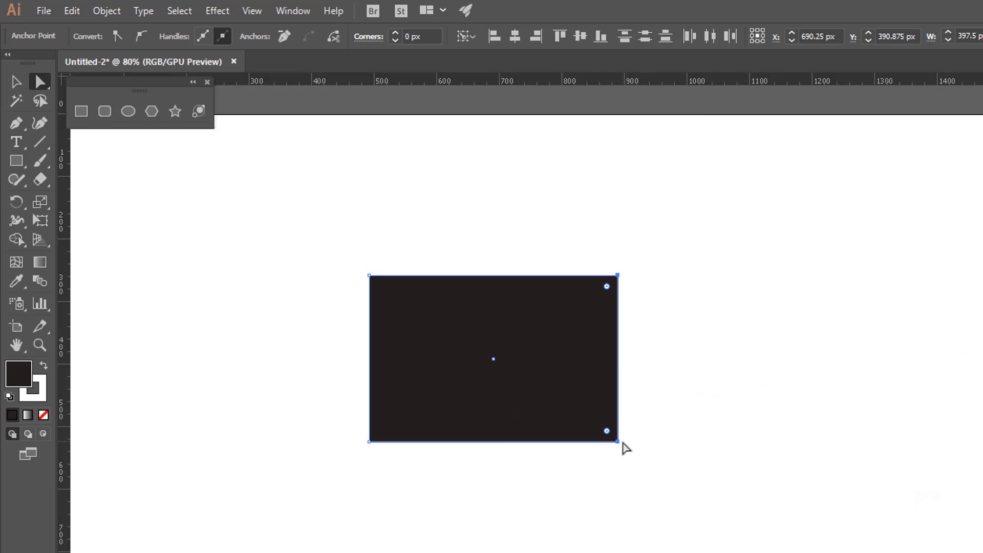
Move the rectangle's right edge out to X 984 px, extend its bottom edge downward, and deselect the shape
shift+click(618, 442)
drag(709, 256, 579, 489)
drag(624, 440, 678, 443)
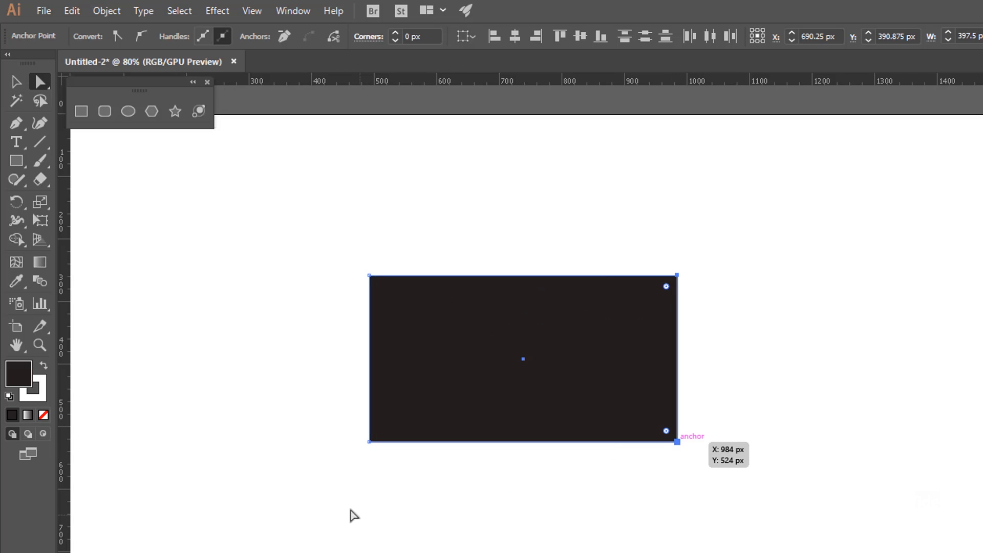
drag(676, 441, 647, 511)
click(153, 155)
Draw a black circle to the right of the rectangle and show its anchor points with the Direct Selection tool
click(127, 111)
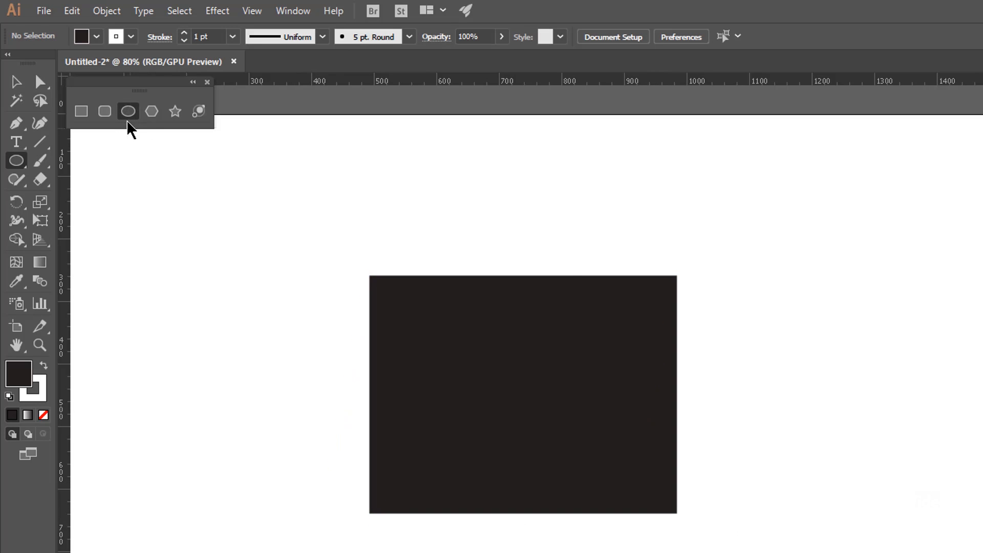
mouse_move(849, 323)
mouse_down()
mouse_move(945, 419)
mouse_move(982, 500)
mouse_up()
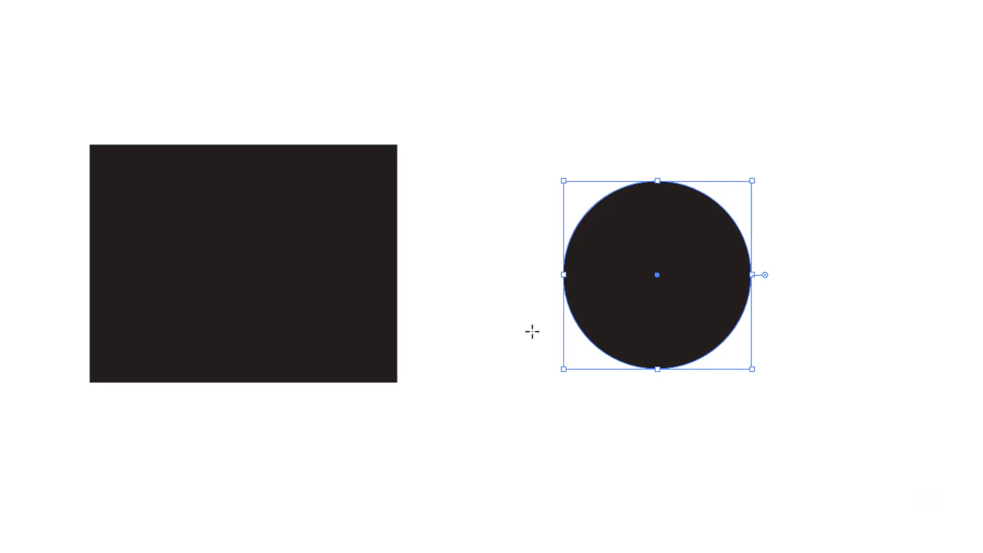
key(a)
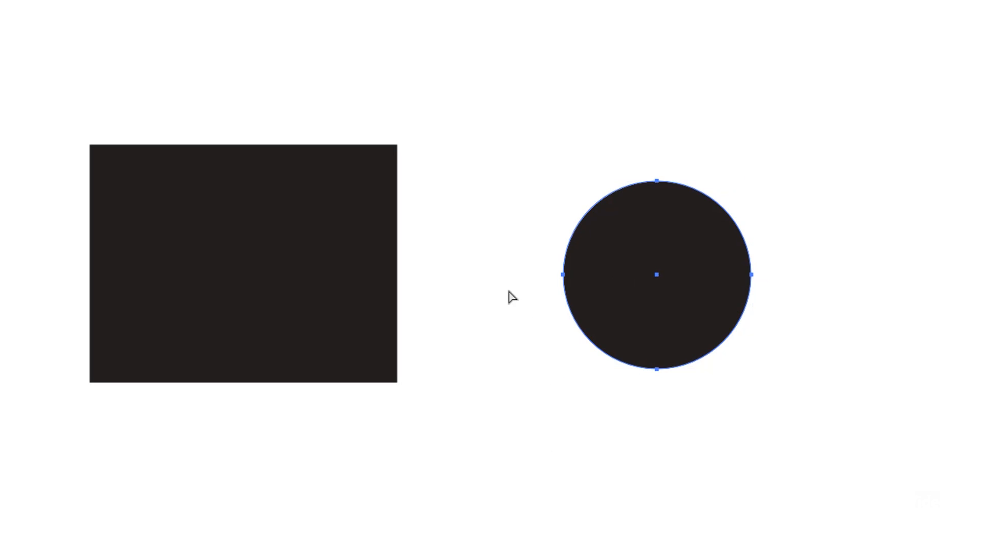
Try moving the circle's left anchor point down and outward, and undo the move
drag(512, 251, 580, 295)
key(ctrl+shift+a)
drag(563, 276, 530, 312)
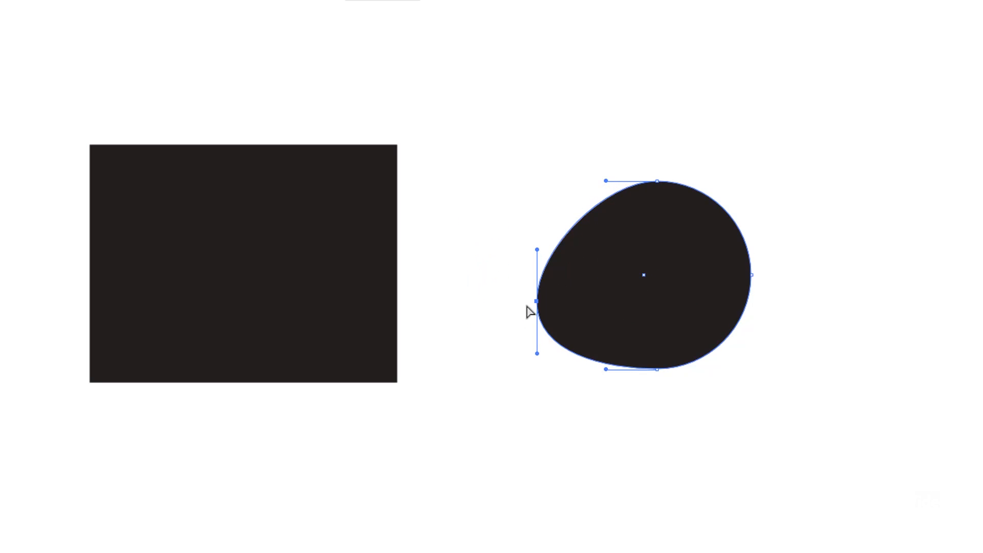
key(ctrl+z)
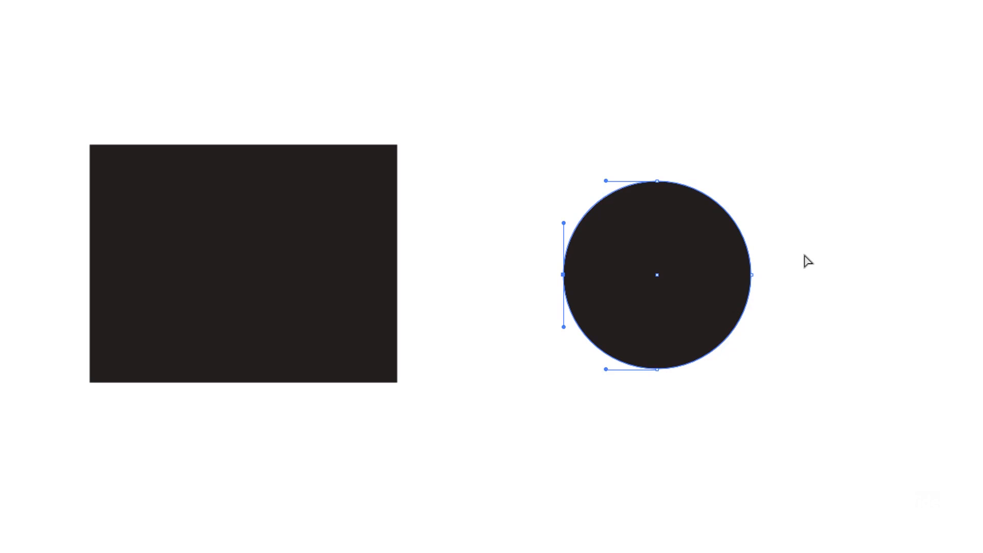
Shift the circle's left and right anchor points together to the right to form a swept arrowhead shape, and deselect it
drag(811, 256, 507, 306)
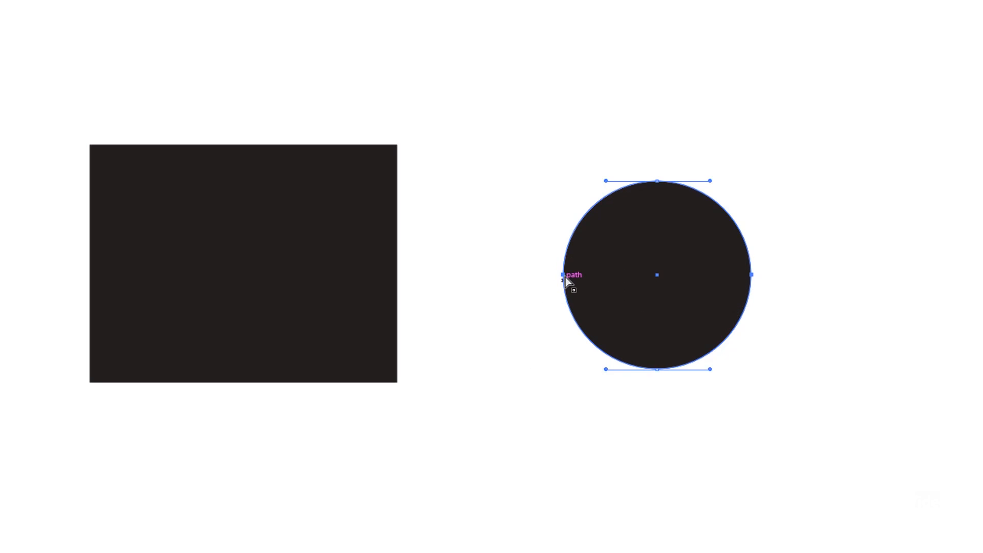
drag(565, 277, 718, 270)
click(686, 482)
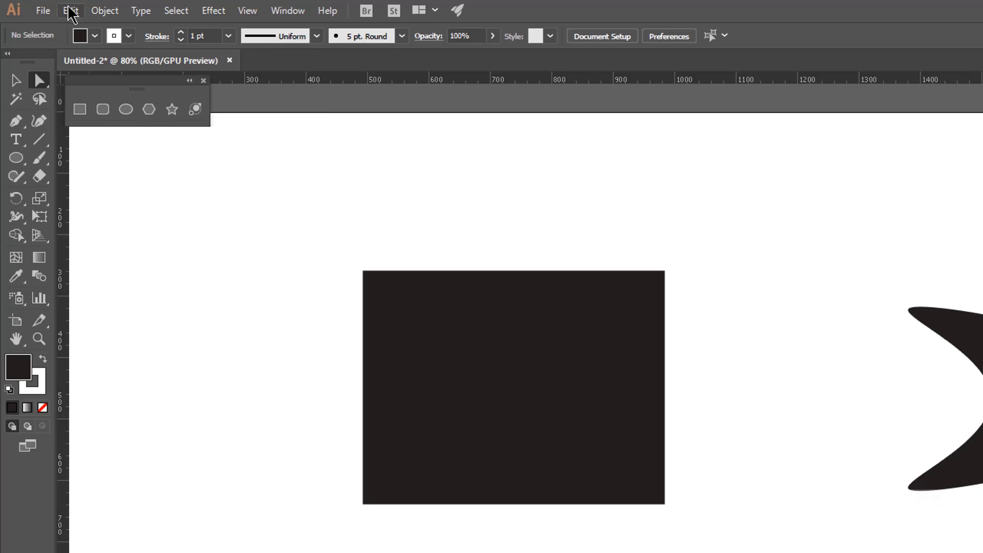
Enable Construction Guides at 90° & 45° Angles in the Smart Guides preferences
click(71, 11)
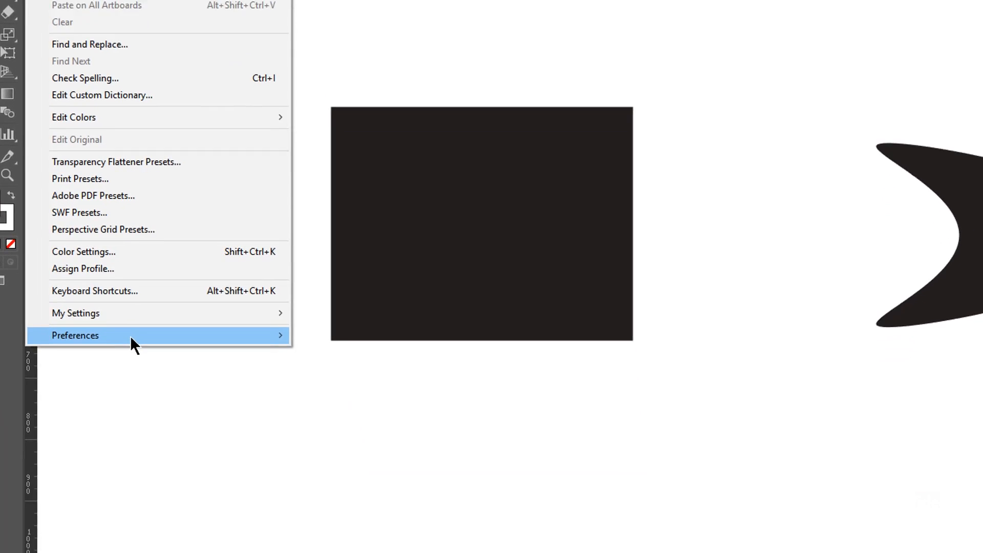
mouse_move(130, 336)
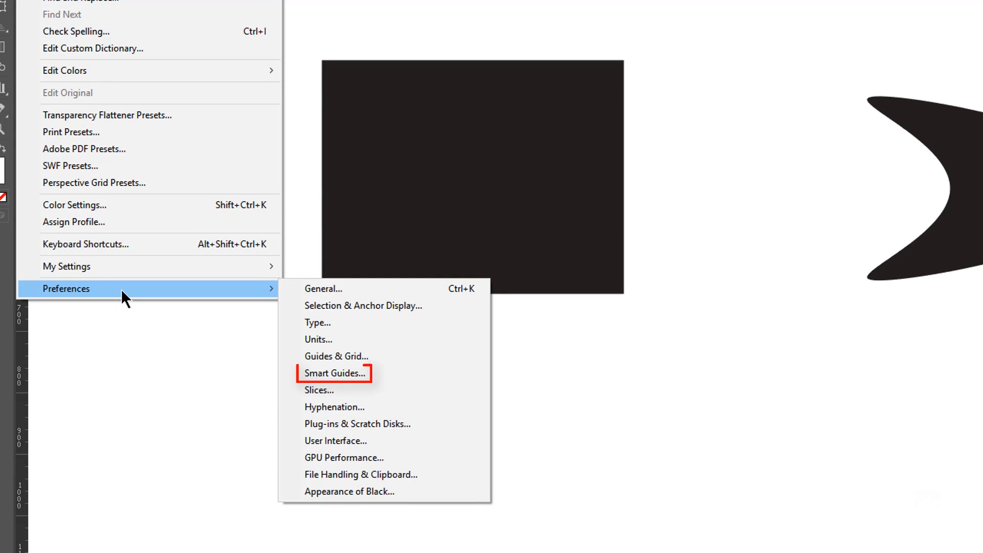
click(382, 373)
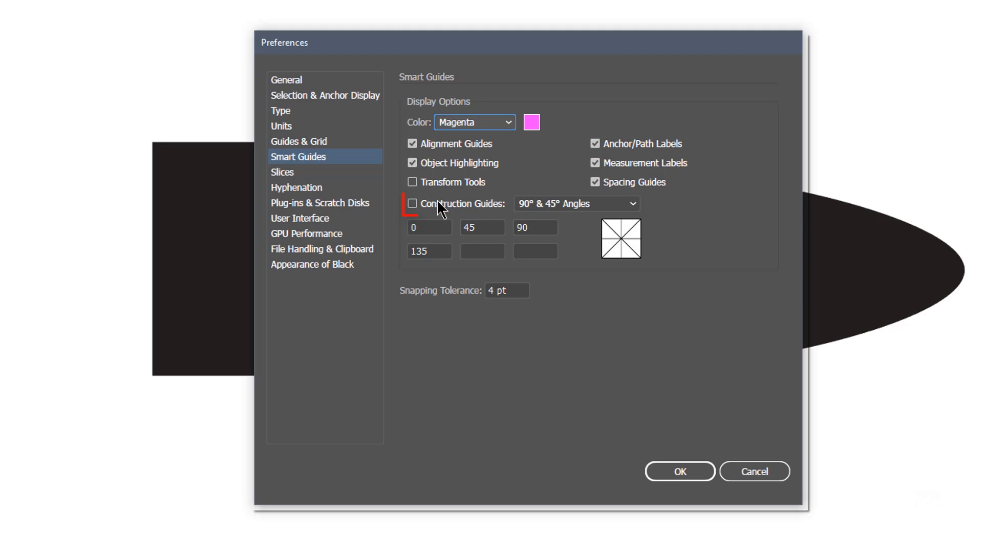
click(462, 205)
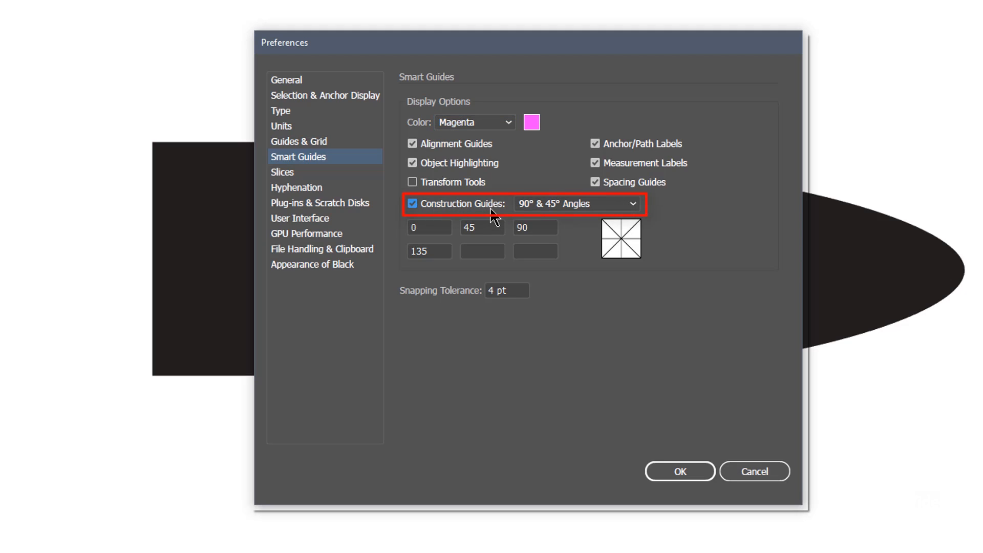
click(576, 204)
click(579, 205)
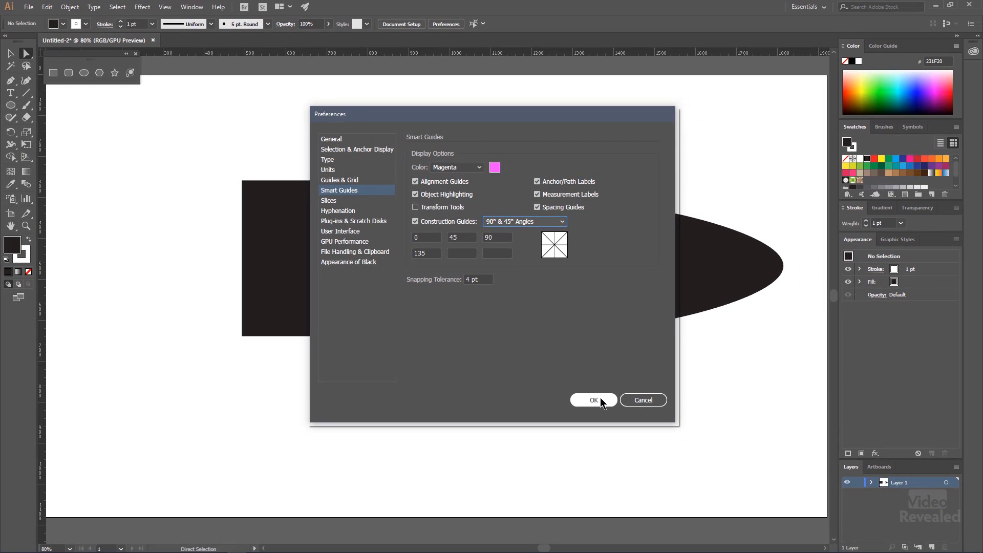
click(680, 471)
Delete the rectangle and the reshaped circle from the artboard
key(ctrl+a)
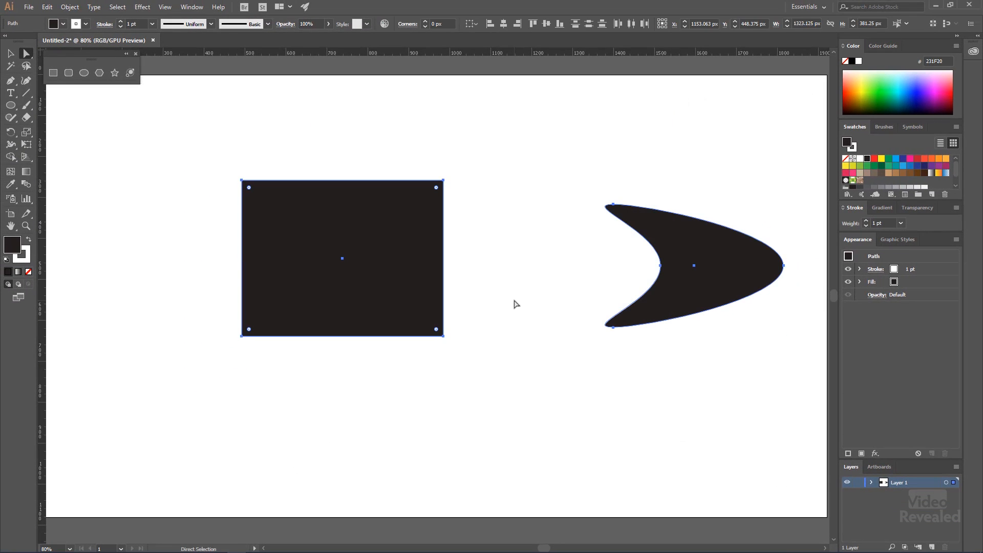
key(Delete)
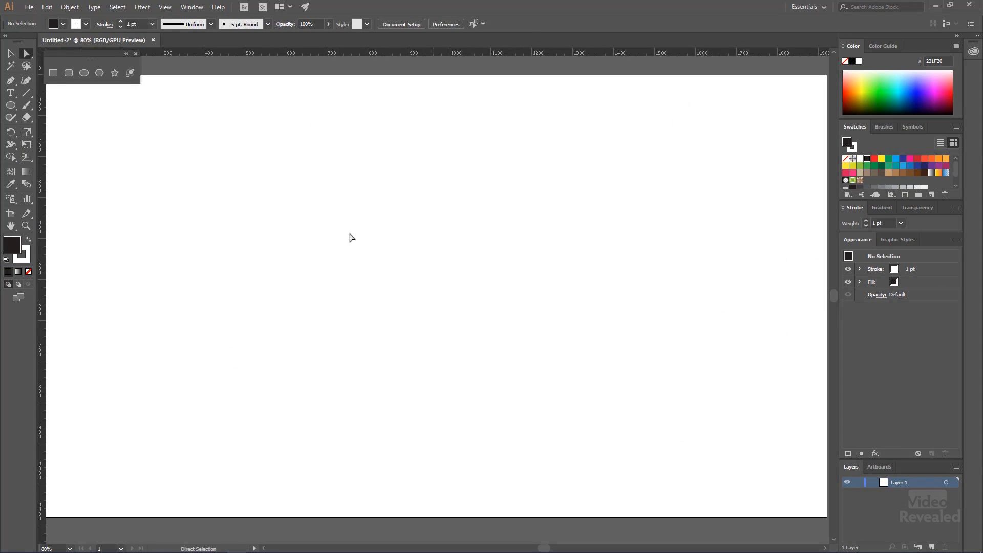
Draw a square about 257 px wide in the upper middle of the artboard and fill it with red
click(54, 73)
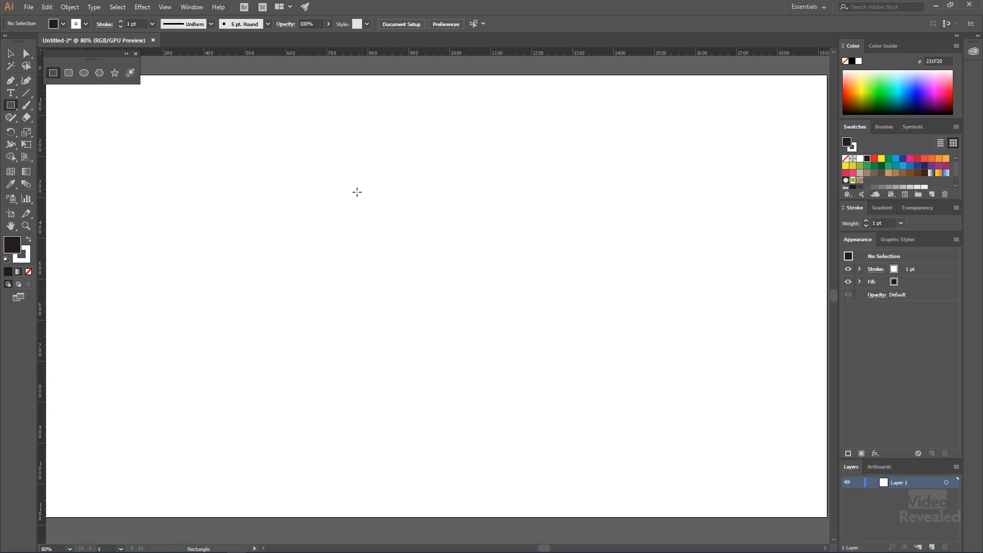
drag(329, 156, 433, 234)
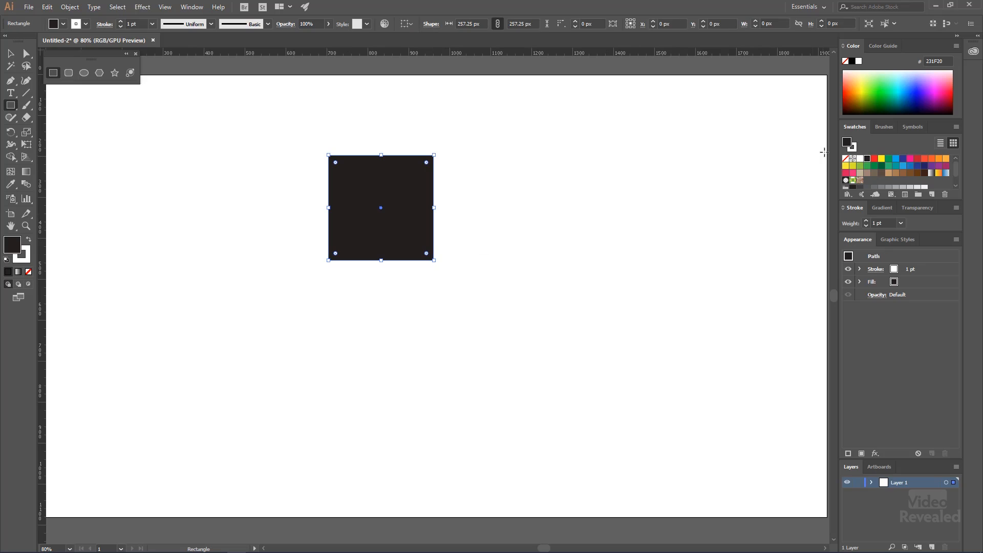
click(873, 160)
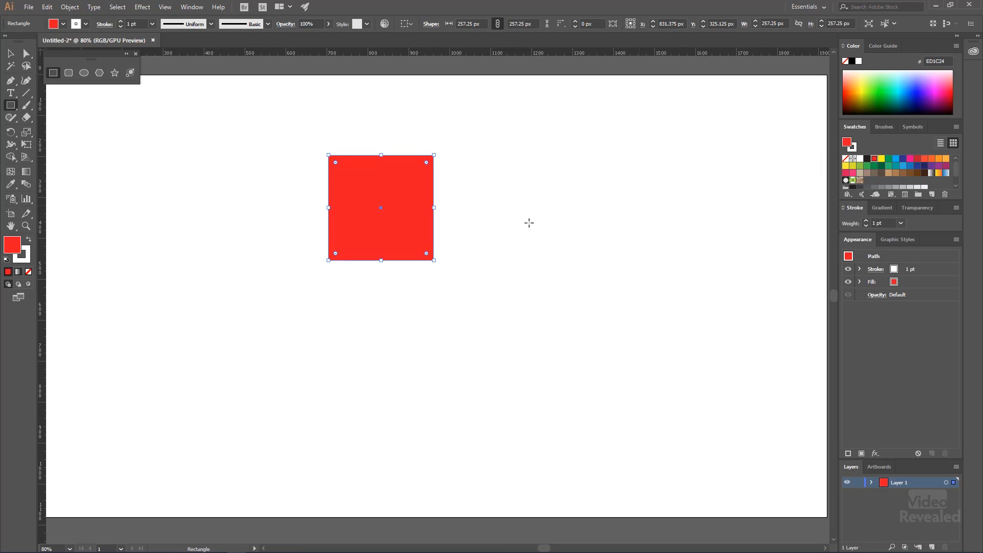
Copy the red square diagonally down and left so the copy's upper-right corner snaps to the original's center
key(v)
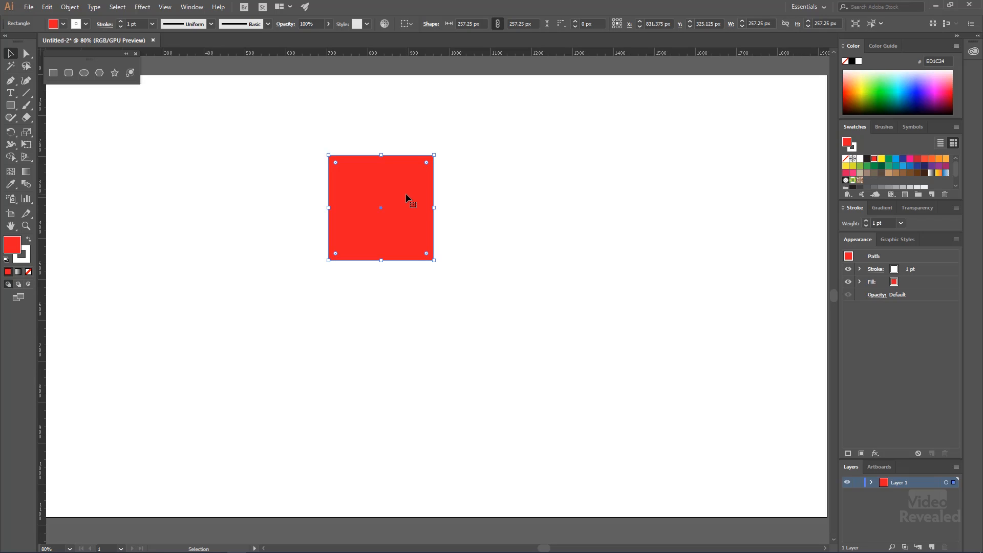
drag(407, 198, 364, 234)
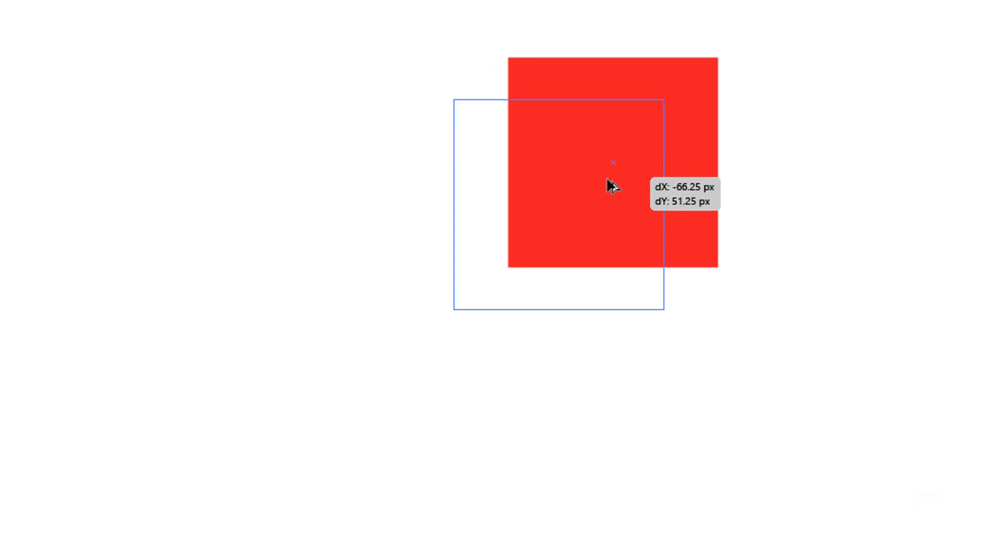
drag(573, 216, 559, 241)
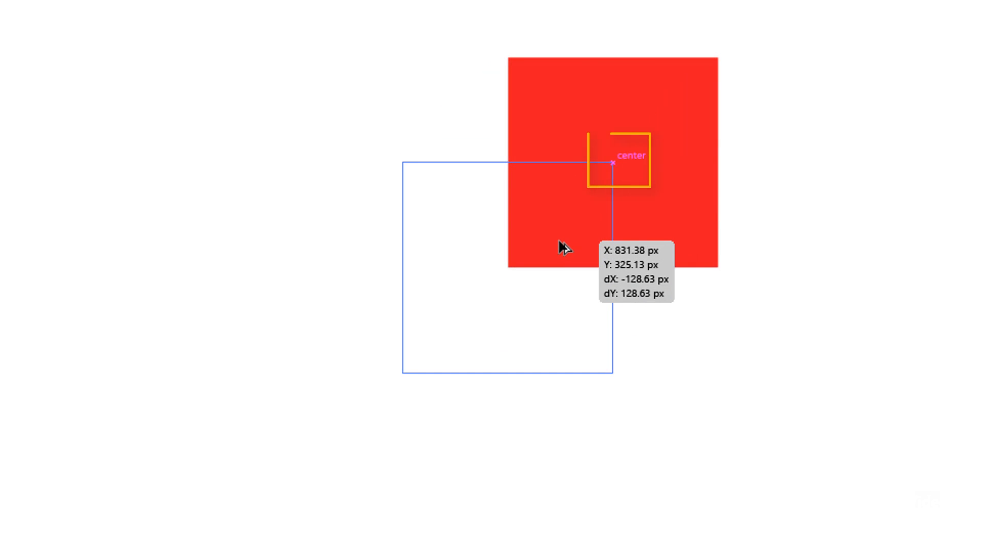
drag(559, 240, 560, 241)
Select both red squares, set their stroke to None and deselect them
drag(823, 122, 562, 253)
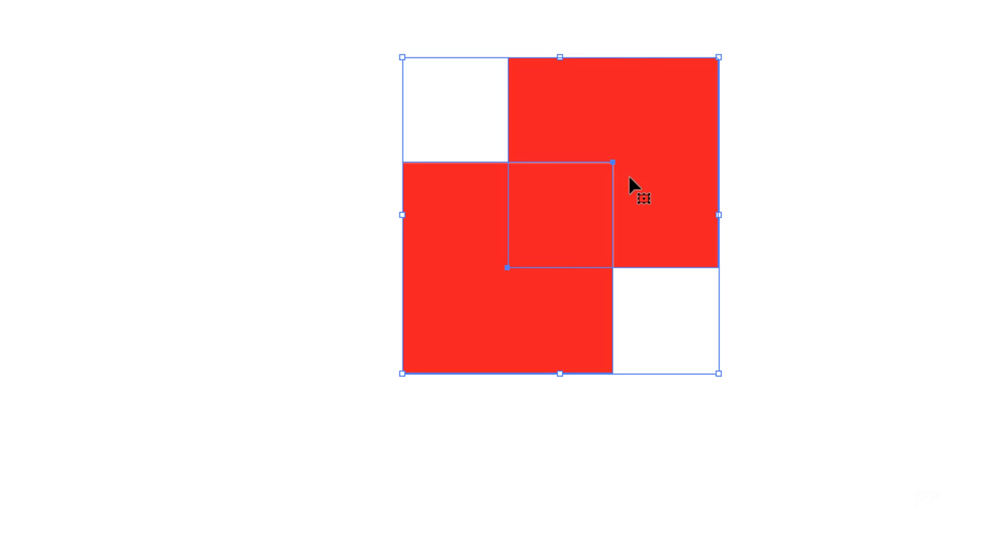
click(860, 148)
click(550, 165)
drag(790, 125, 512, 233)
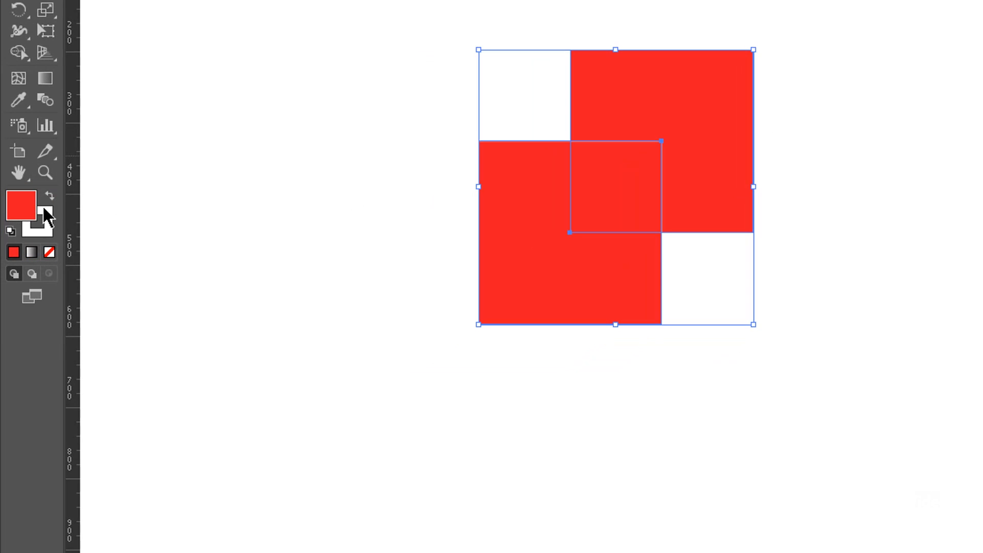
click(148, 42)
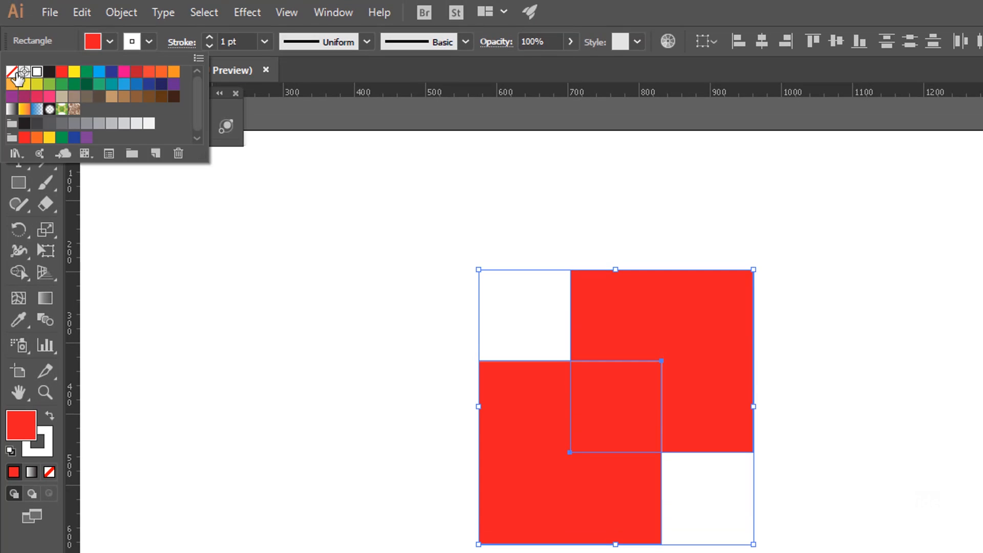
click(12, 72)
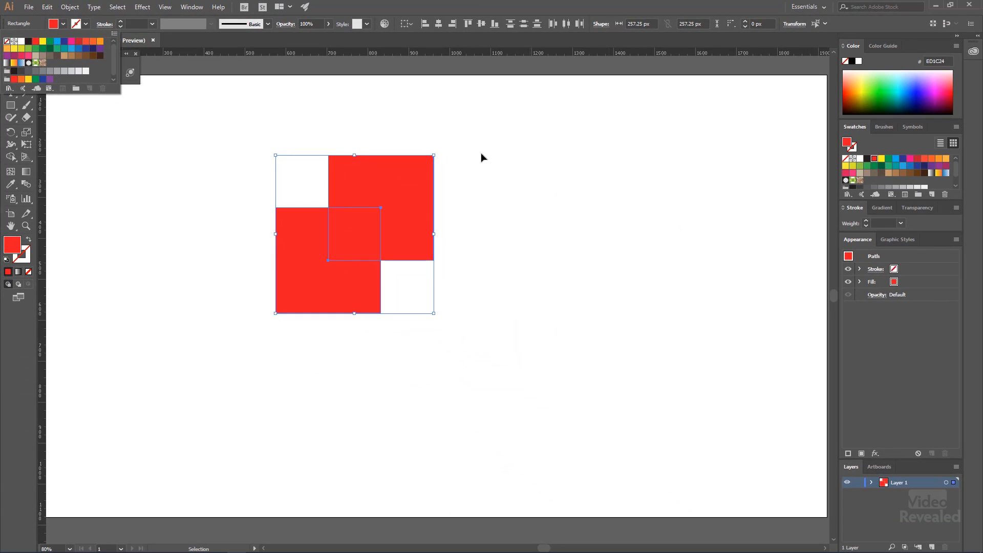
click(453, 177)
click(530, 176)
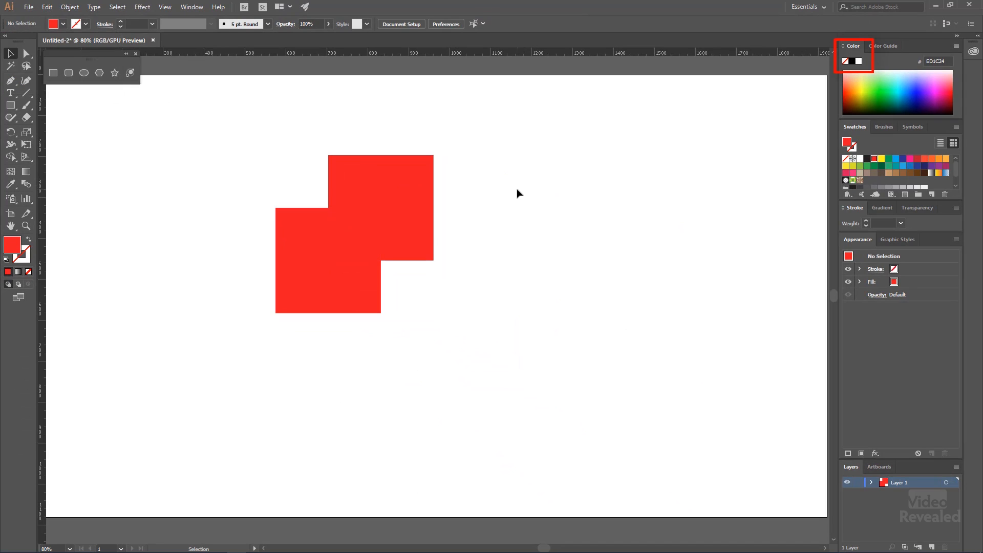
Rotate the two overlapping squares together by 45° into stacked diamonds and activate the Shape Builder tool
drag(507, 179, 313, 272)
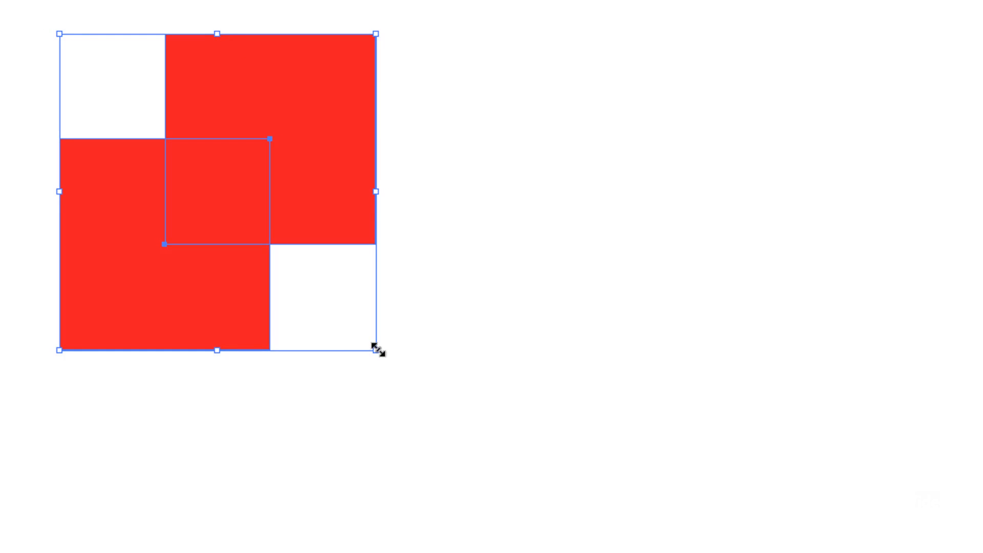
drag(376, 349, 451, 226)
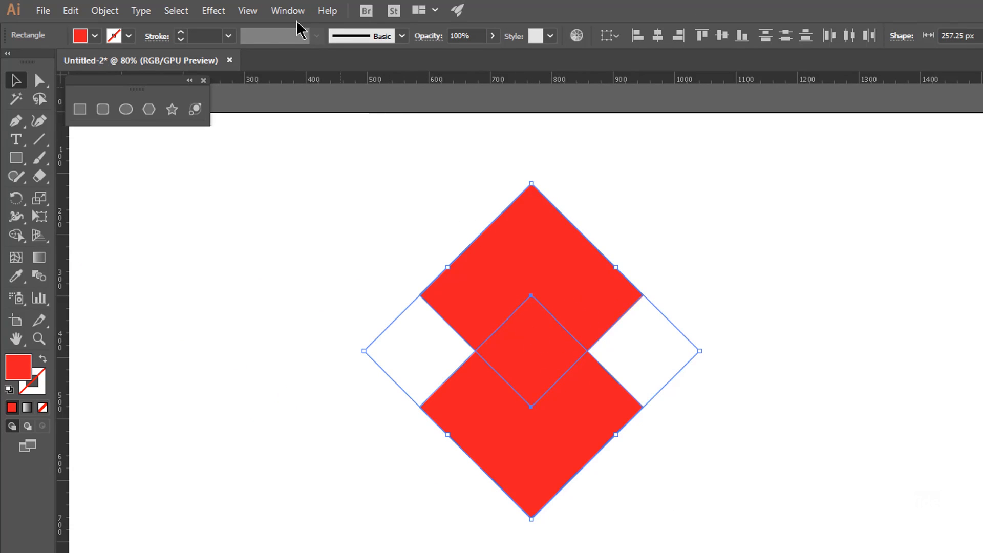
click(17, 236)
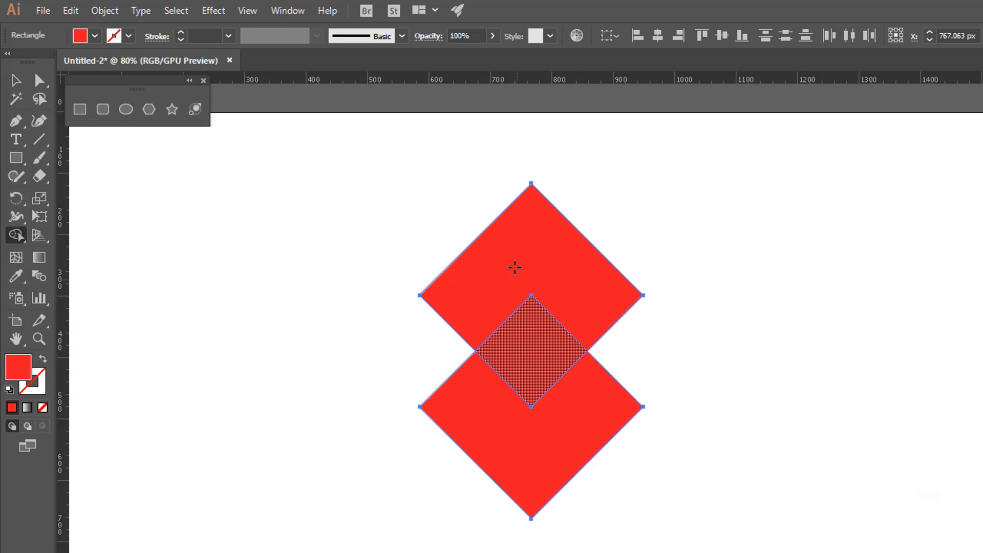
Try merging the two diamonds into one shape with Shape Builder, and undo the merge
mouse_move(517, 246)
mouse_down()
mouse_move(510, 386)
mouse_move(515, 447)
mouse_move(547, 459)
mouse_up()
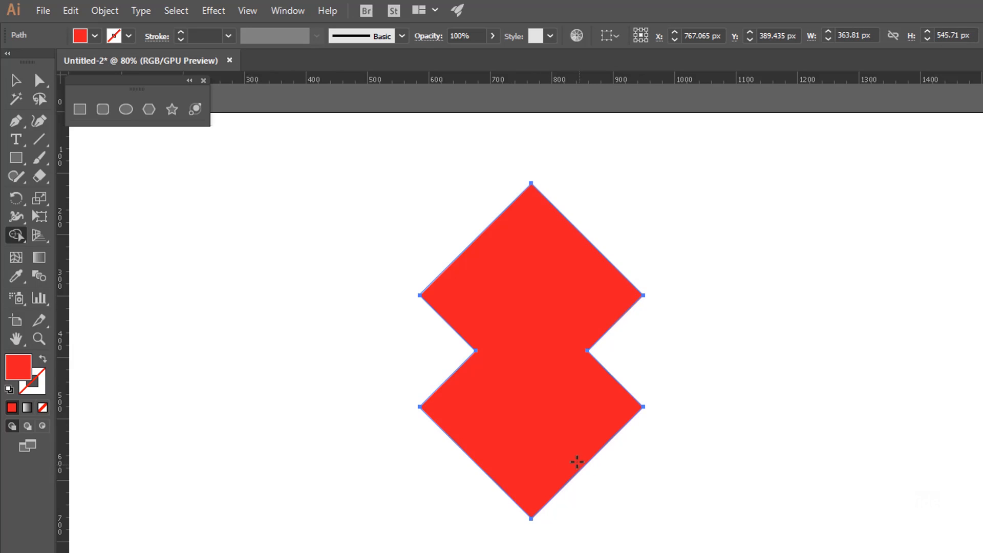
key(ctrl+z)
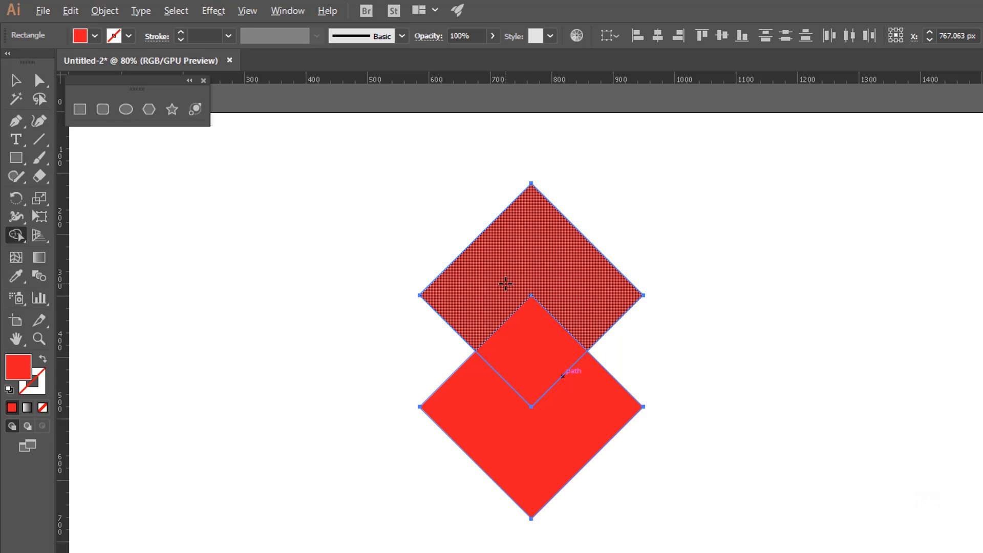
Delete the overlapping center area with Shape Builder so two facing chevrons remain, and deselect them
alt+click(532, 357)
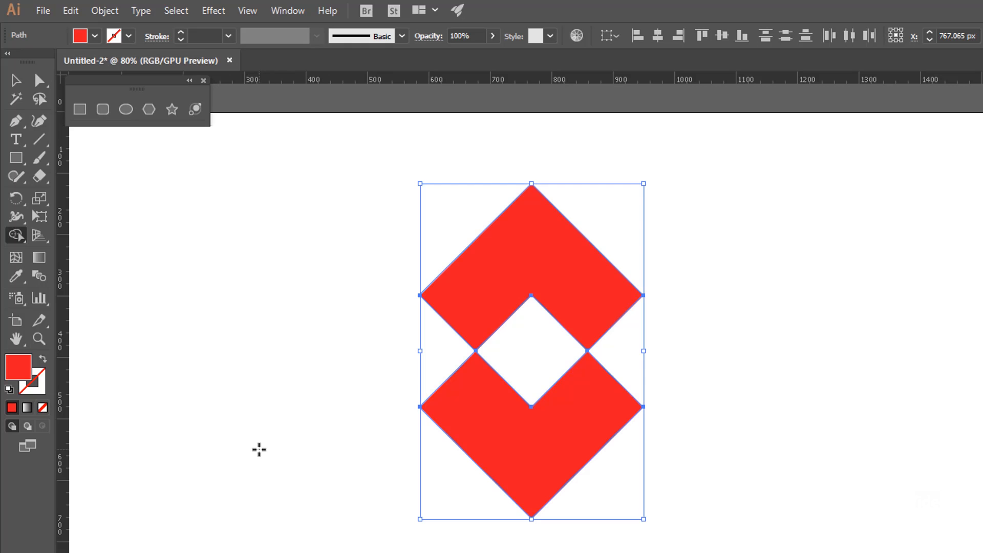
key(ctrl+shift+d)
key(ctrl+shift+d)
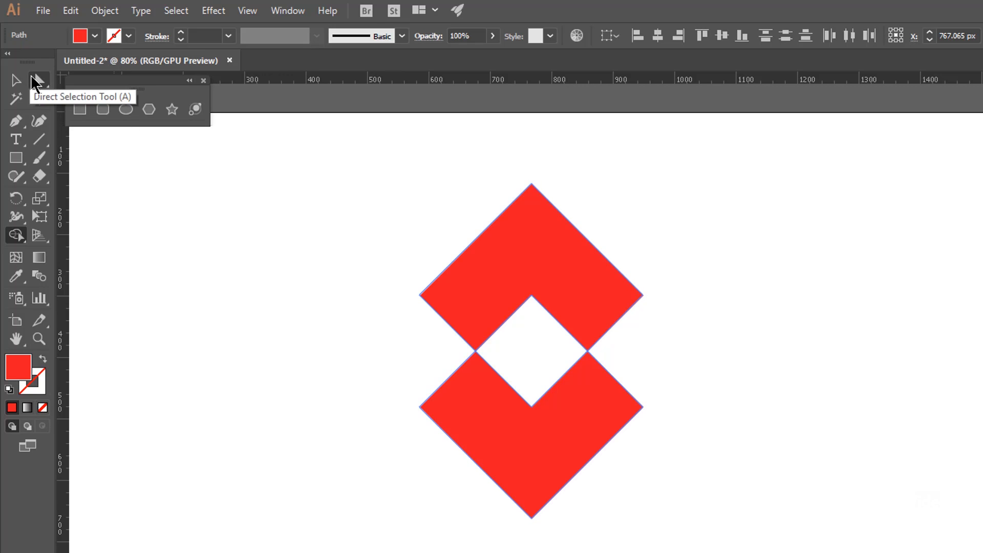
Move the lower chevron up and left and the upper one slightly right so their notches interlock
click(39, 80)
click(285, 406)
drag(584, 426, 535, 377)
drag(545, 283, 552, 279)
click(533, 362)
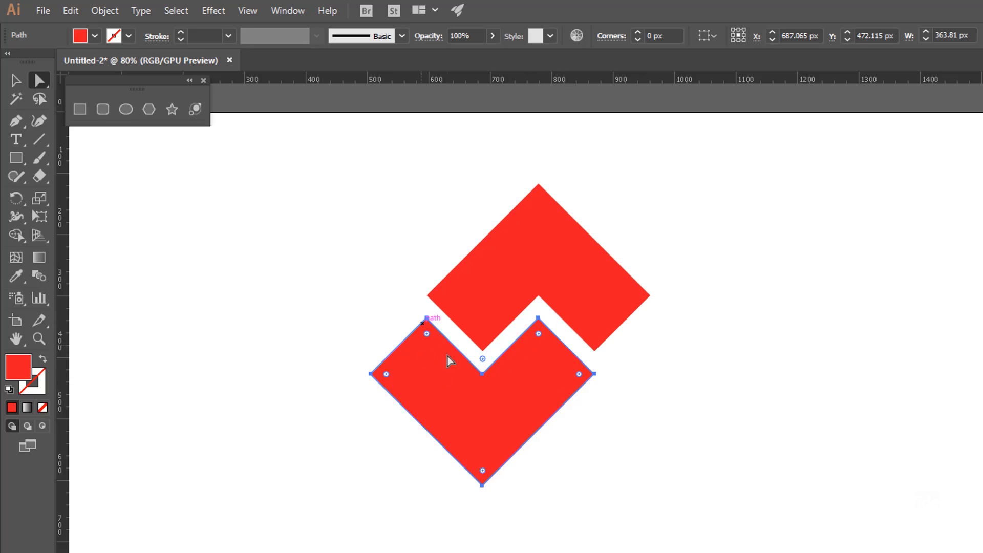
Snap the lower chevron's upper-right peak onto the upper chevron's inner notch anchor, and deselect it
ctrl+click(538, 317)
ctrl+click(651, 449)
ctrl+click(686, 467)
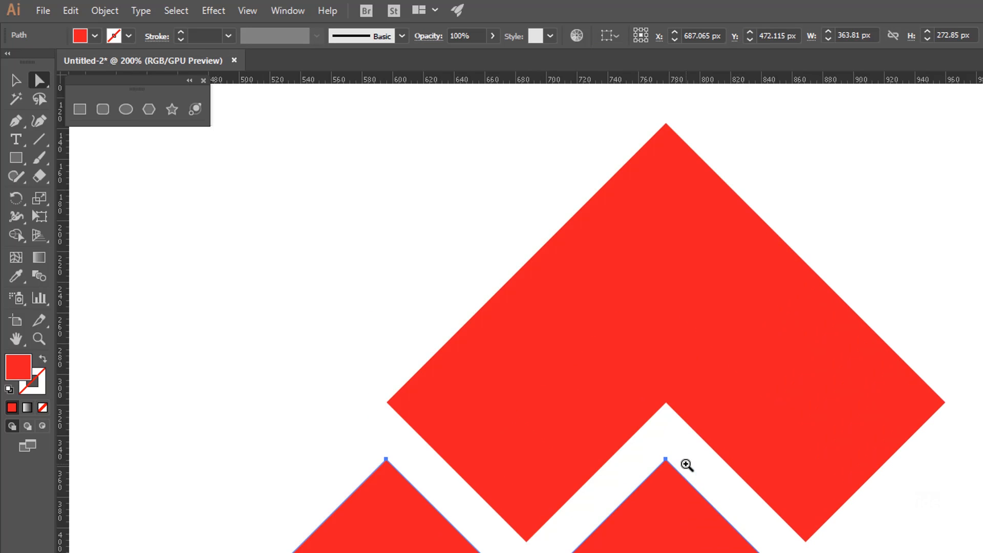
drag(666, 460, 666, 402)
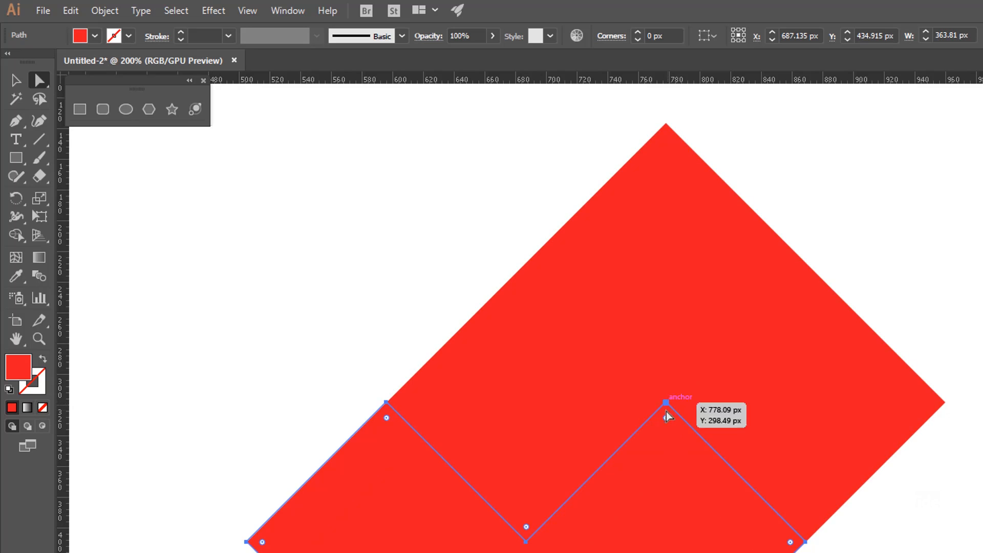
click(900, 551)
drag(784, 552, 753, 513)
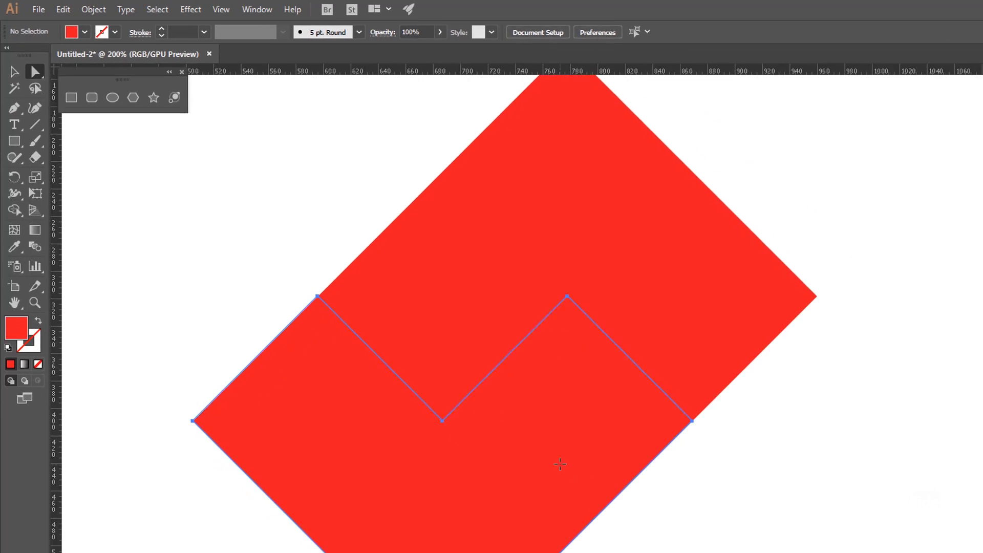
Nudge the lower chevron down about 20 px to open an even gap between the two pieces
click(615, 507)
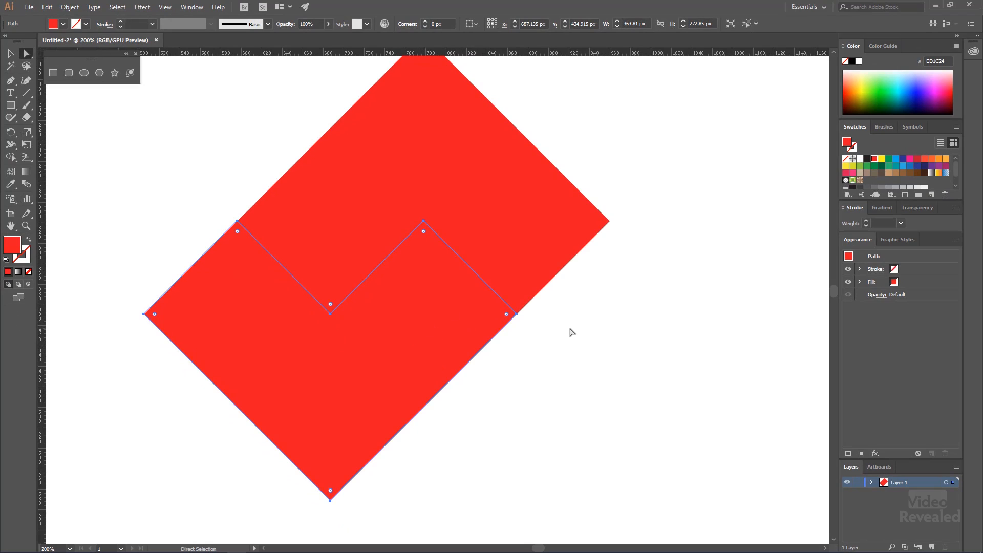
key(Down)
key(Up)
key(Up)
key(shift+Down)
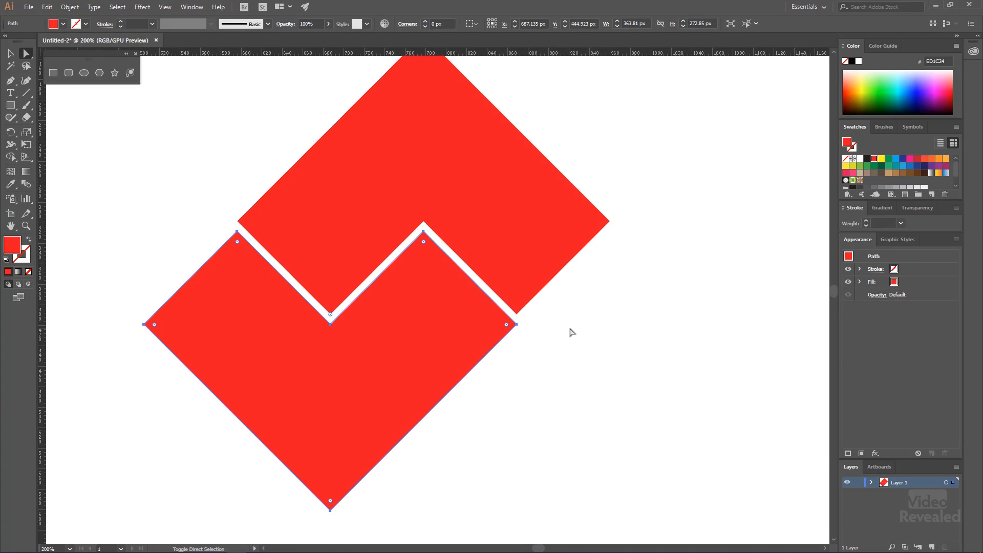
key(shift+Down)
Hide the rulers and deselect the lower chevron
key(ctrl+minus)
key(ctrl+minus)
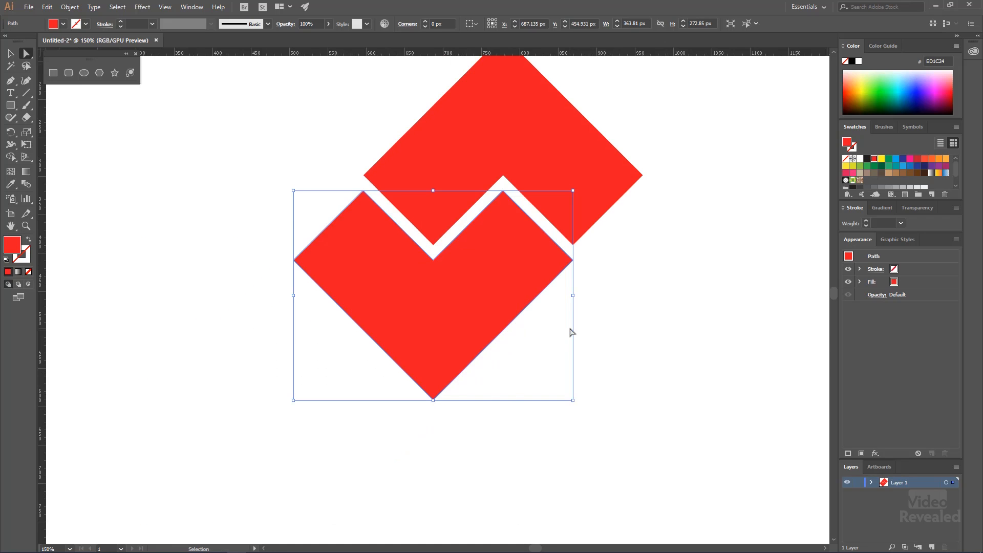
drag(549, 323, 402, 293)
key(ctrl+r)
click(405, 376)
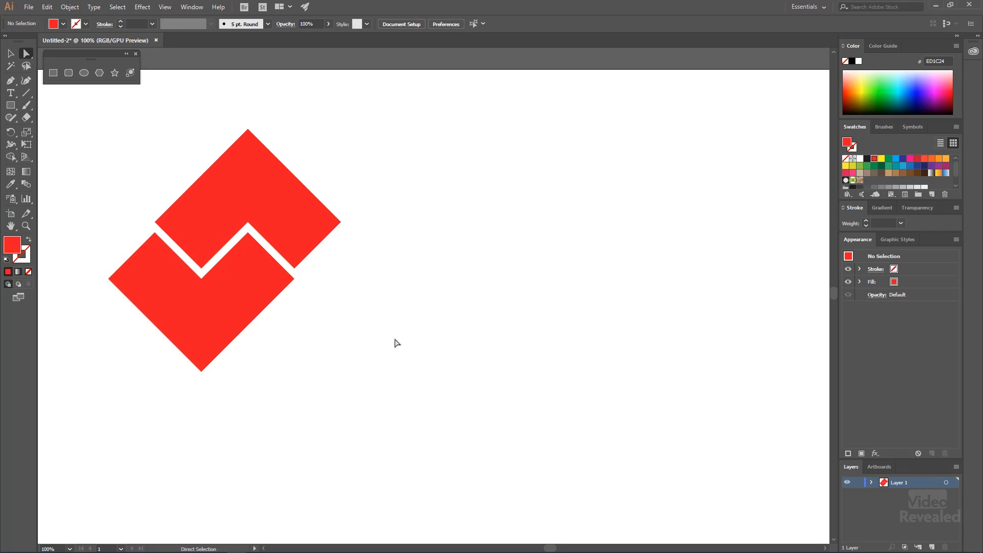
Select both interlocking chevrons and place a level copy of the pair on the right side of the artboard
key(v)
drag(95, 168, 344, 333)
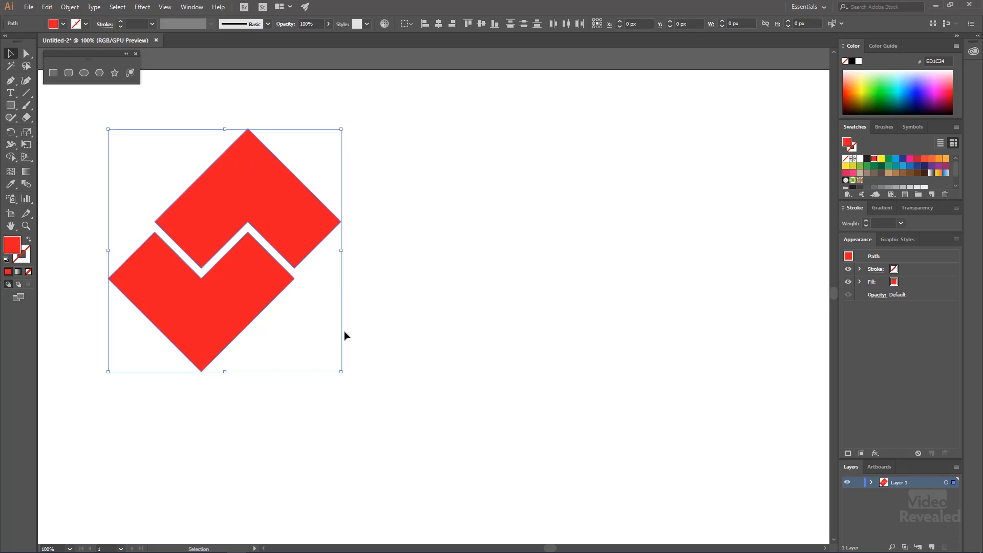
shift+click(233, 318)
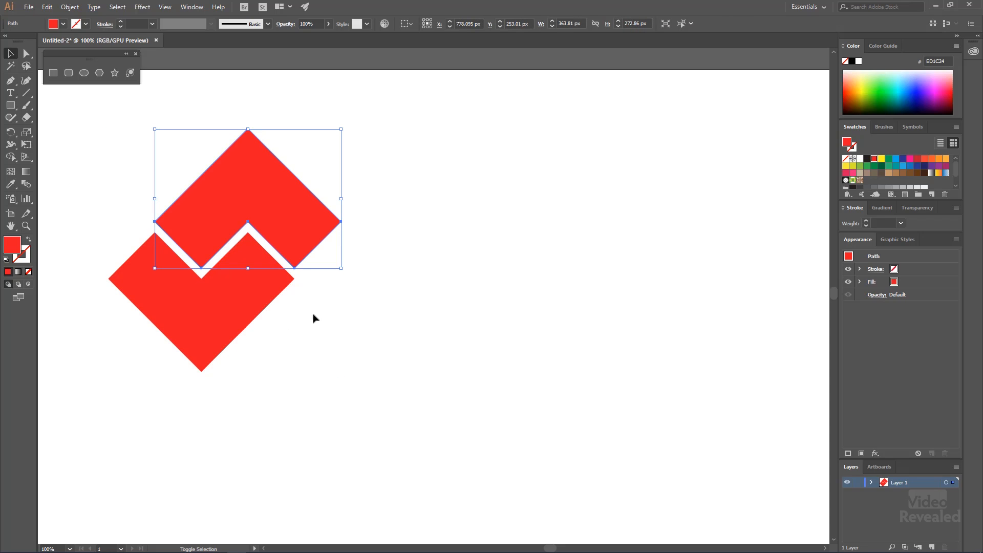
drag(106, 137, 338, 338)
drag(256, 310, 588, 288)
click(516, 420)
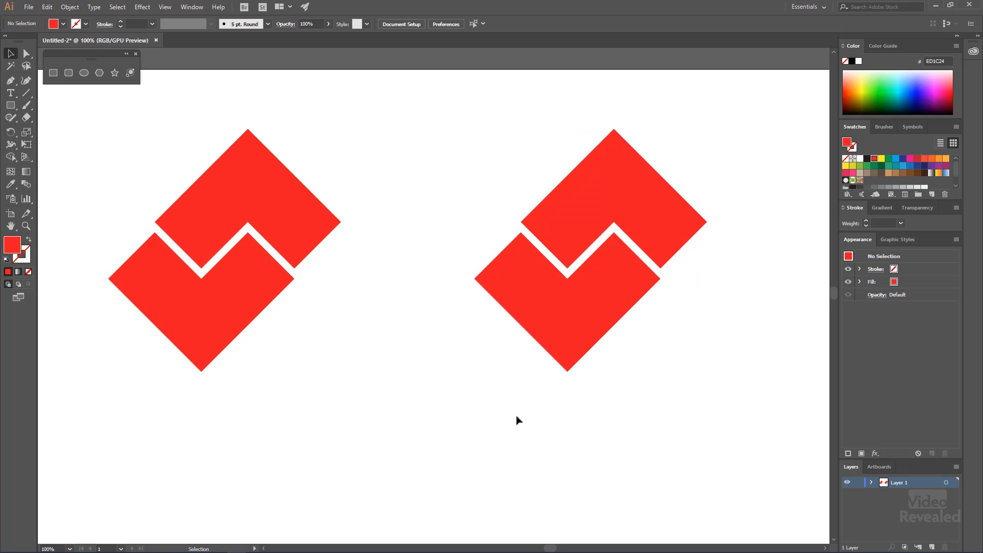
Scale both chevron pairs together down to about 723 px overall width and move them to the artboard's left side
drag(352, 296, 271, 307)
key(ctrl+0)
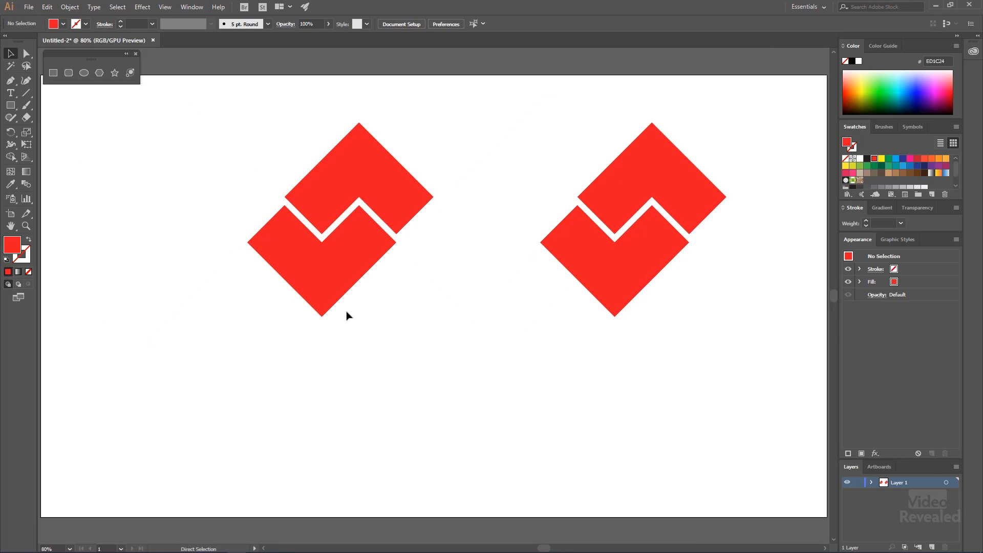
key(ctrl+a)
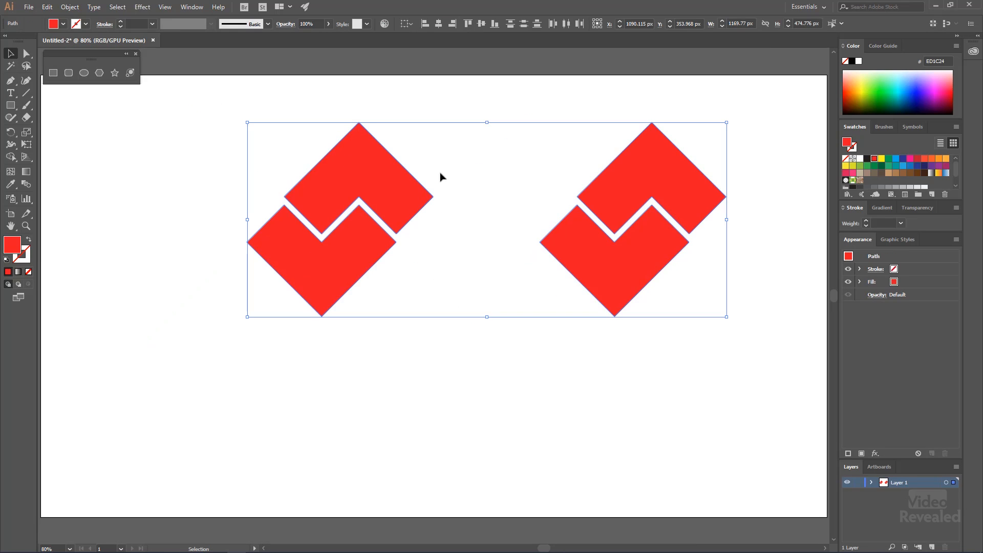
drag(726, 123, 544, 197)
drag(481, 281, 311, 233)
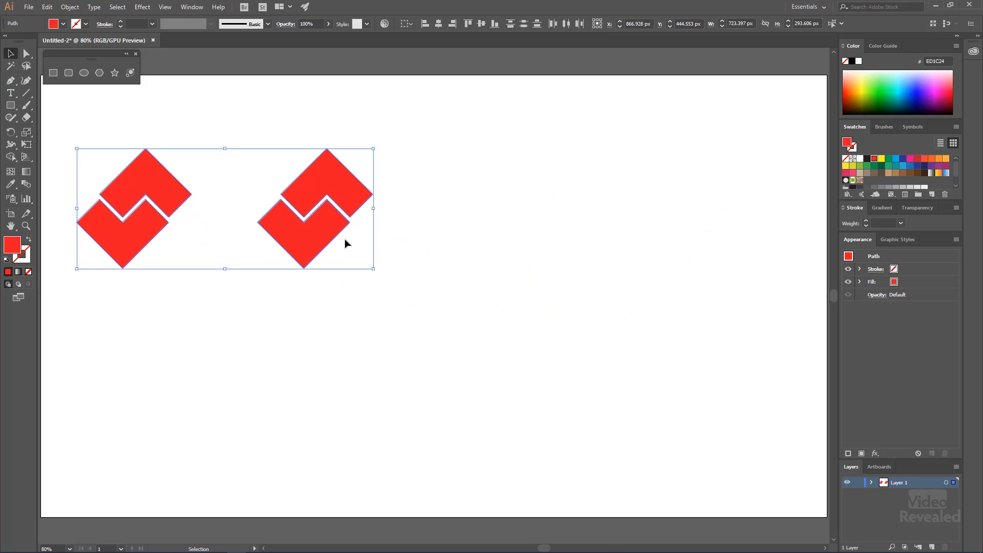
click(444, 180)
Zoom in on the right-hand copy and select both of its chevrons
key(z)
ctrl+click(297, 220)
drag(461, 291, 590, 259)
key(space)
drag(516, 289, 460, 281)
click(401, 217)
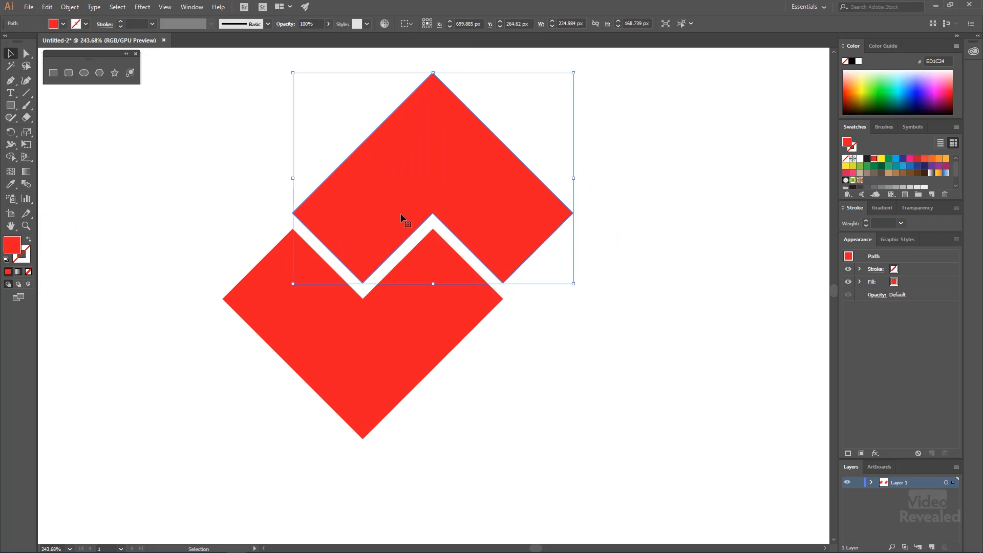
shift+click(420, 318)
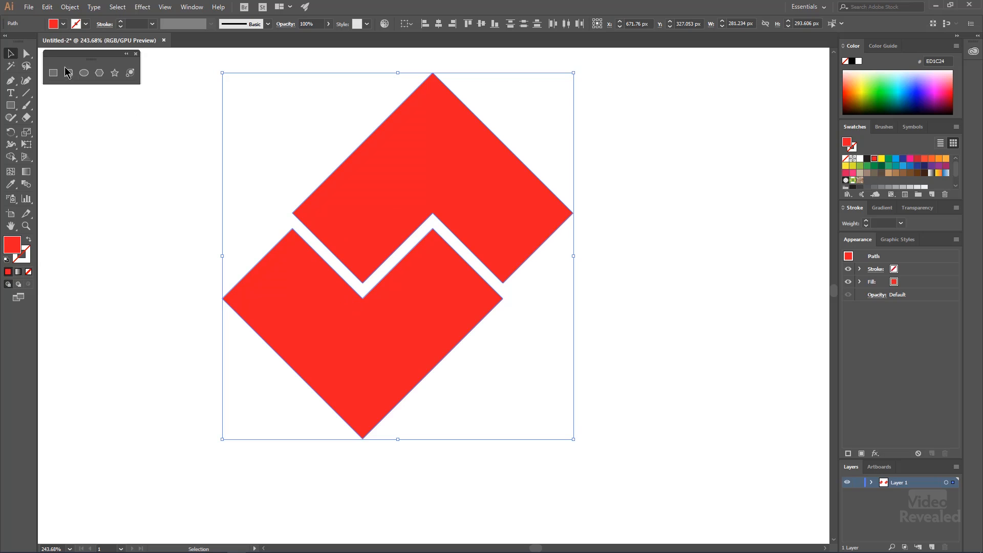
Round all corners of the two selected chevrons equally with the live corner widgets, and deselect them
click(27, 56)
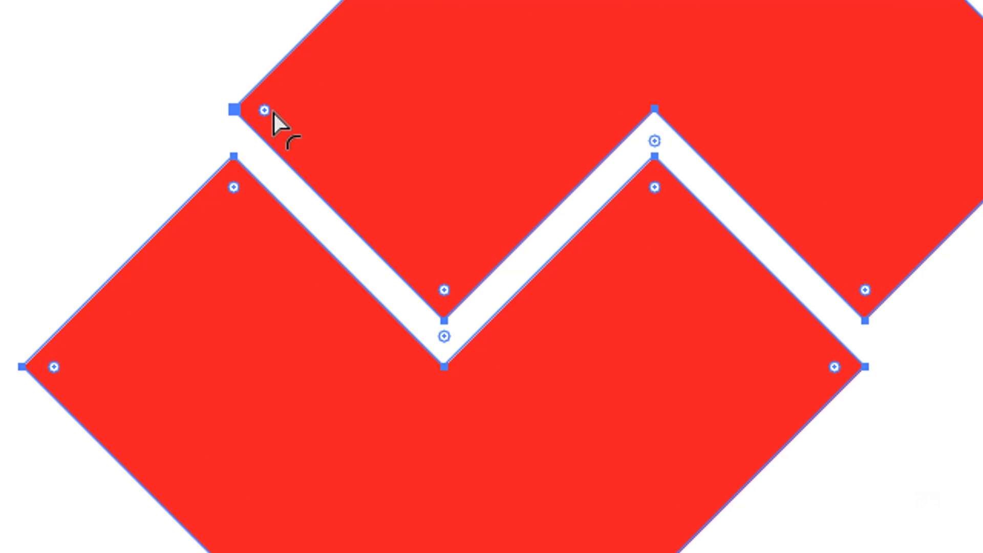
click(272, 112)
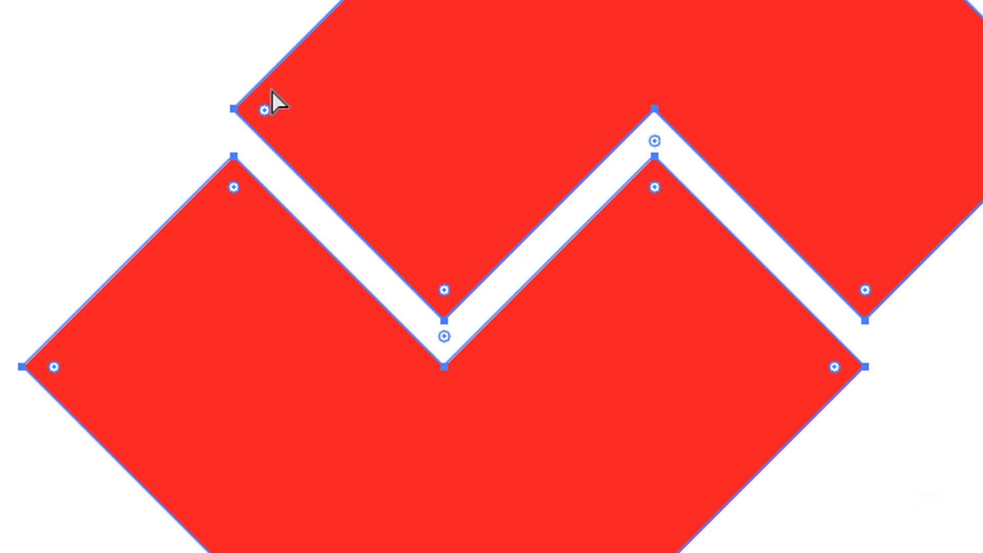
drag(266, 109, 374, 92)
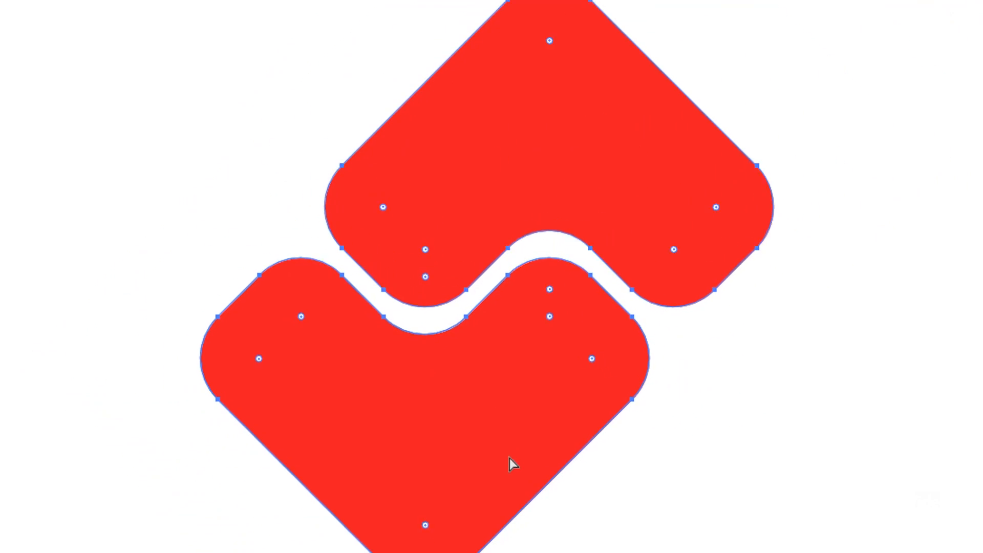
key(v)
key(ctrl+minus)
key(space)
drag(359, 434, 595, 418)
click(644, 547)
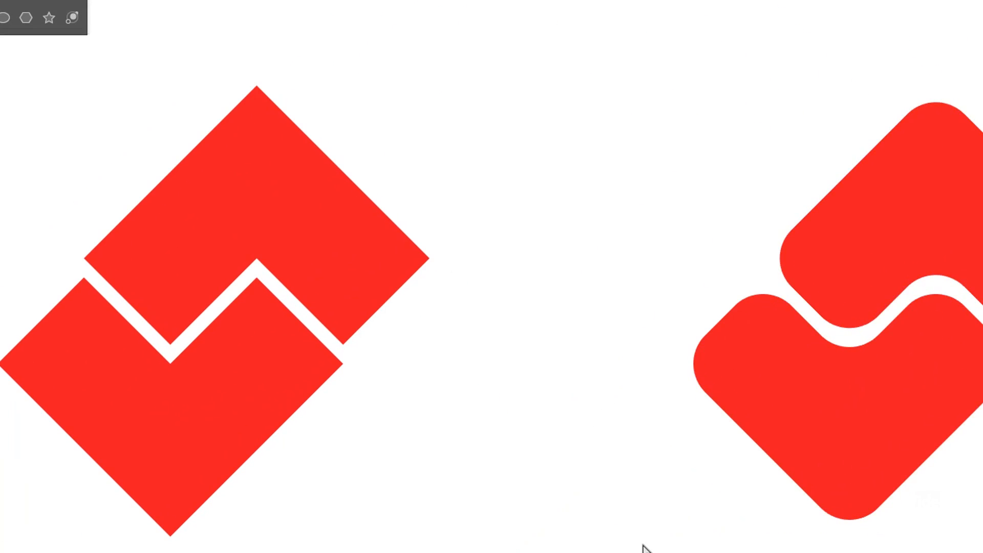
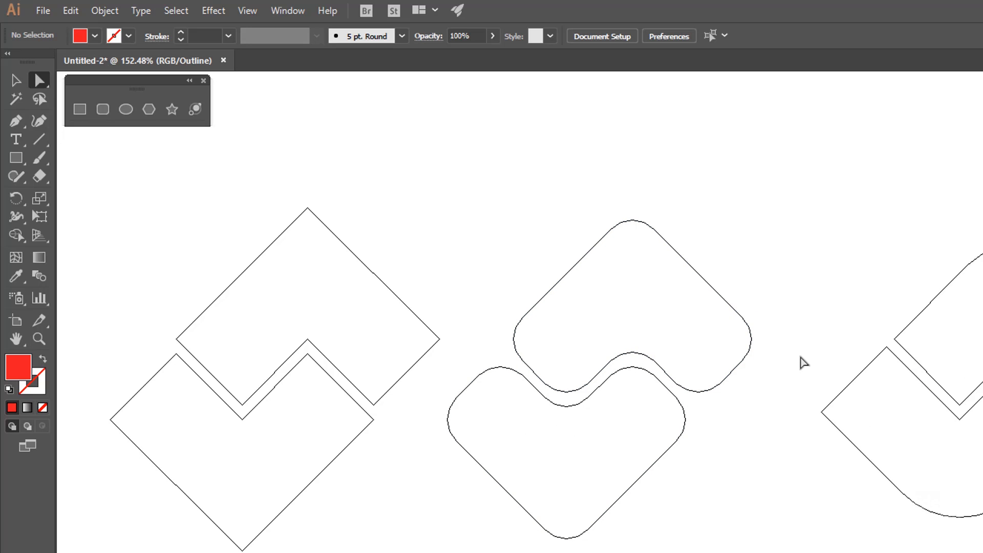
Compare the square-cornered and rounded chevron logos in outline and full-color preview
key(ctrl+y)
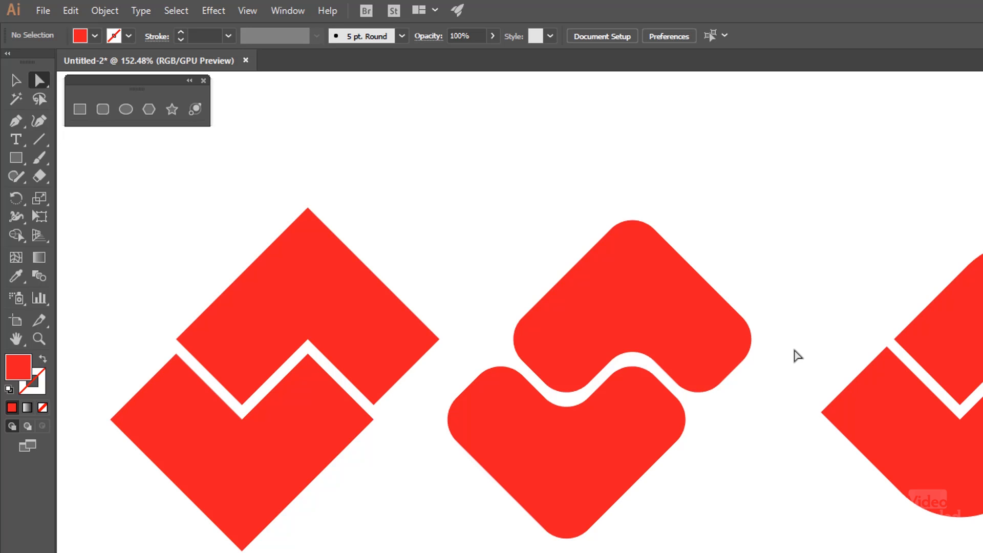
key(ctrl+y)
key(ctrl+y)
key(ctrl+y)
key(ctrl+y)
key(ctrl+y)
key(ctrl+y)
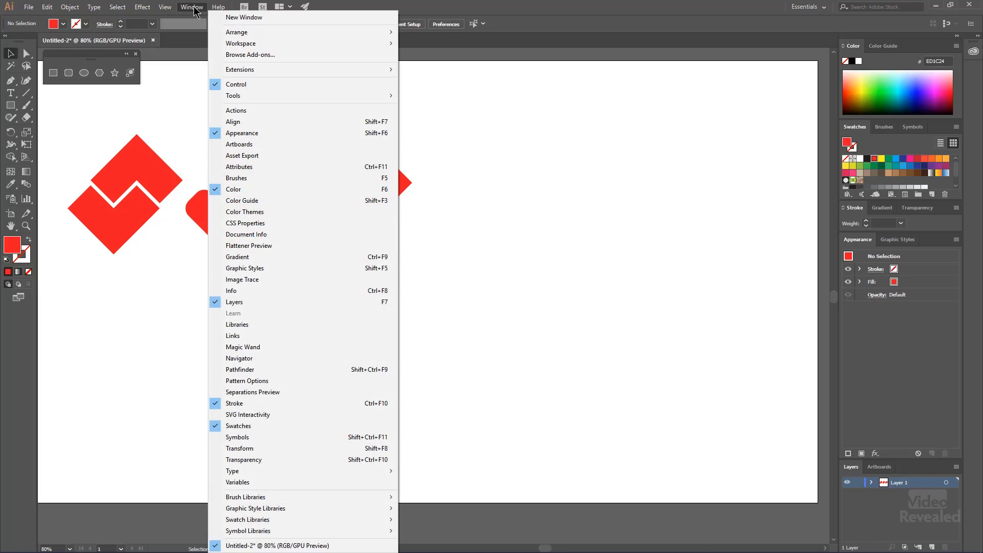
Bring up the Pathfinder options, place them beside the floating shape tools, and leave nothing selected
click(260, 370)
drag(134, 106, 219, 49)
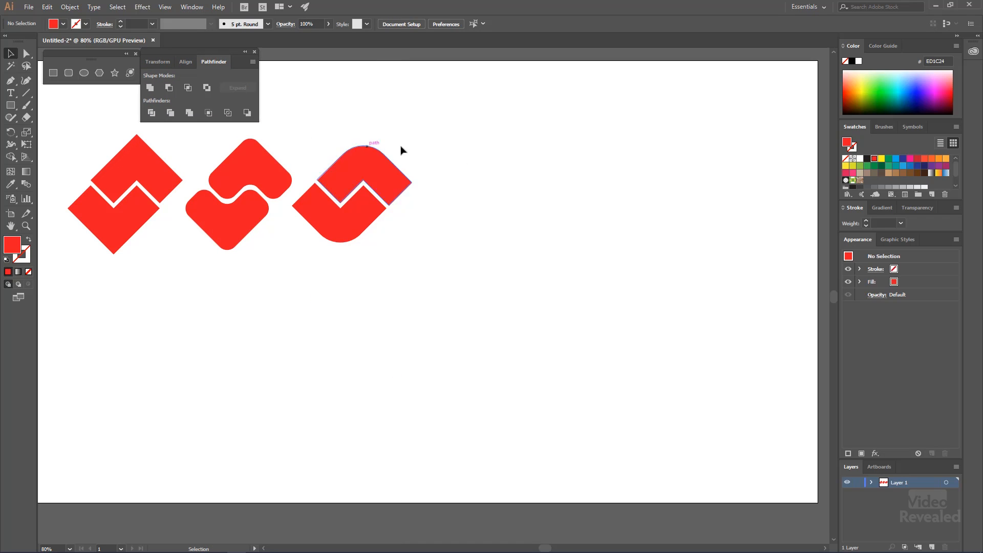
click(560, 246)
Draw a rectangle about 280 by 135 px in the empty area beside the logos and fill it bright green
click(488, 290)
drag(404, 268, 407, 210)
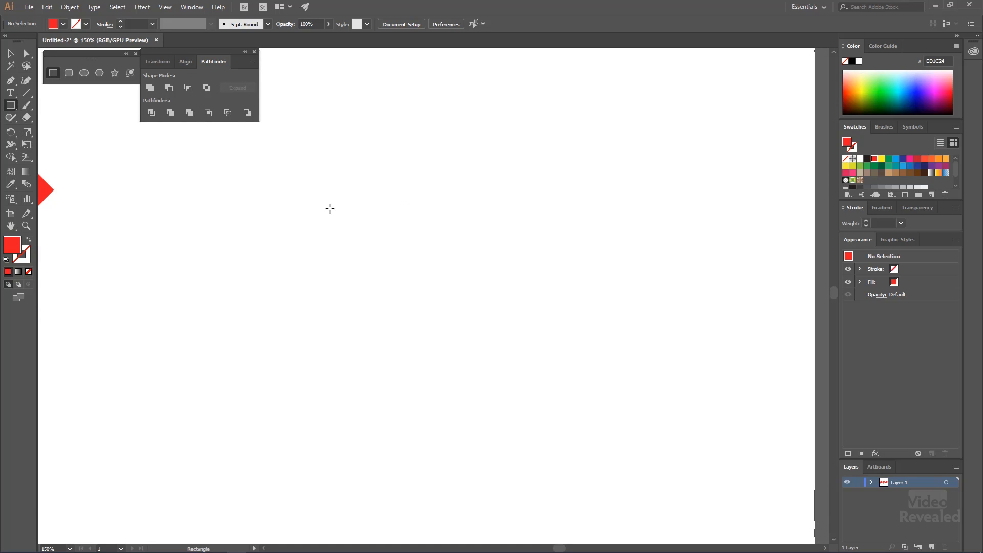
drag(323, 203, 538, 306)
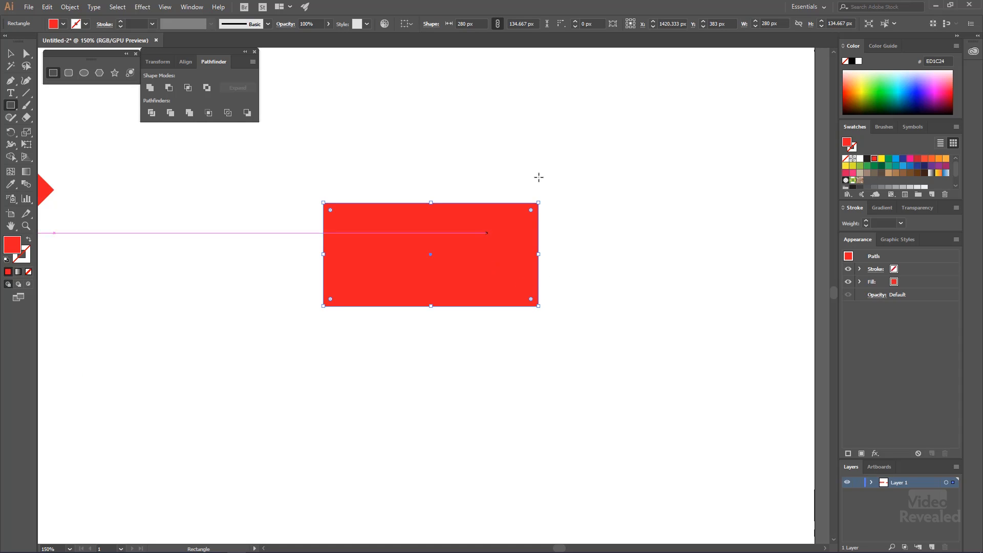
click(881, 82)
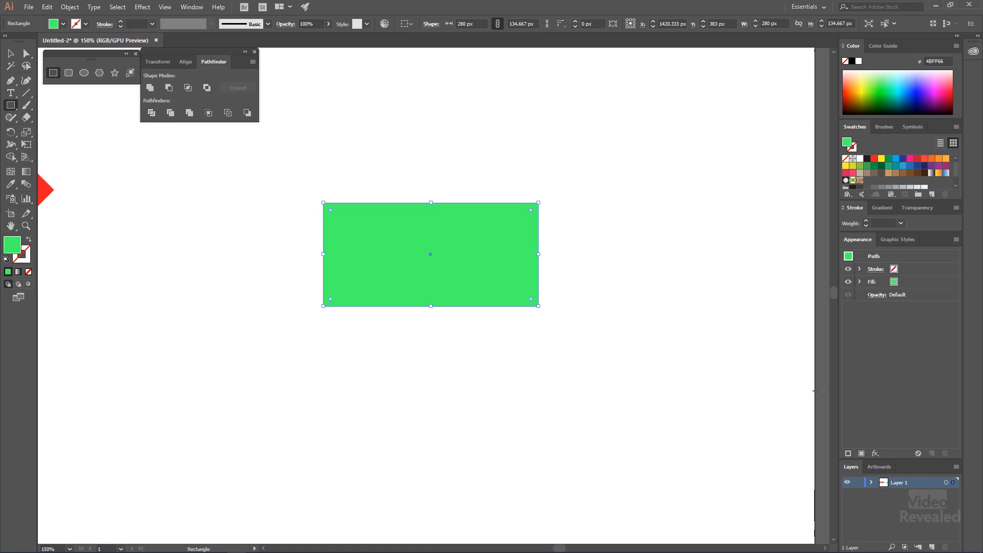
Change the selection color of Layer 1 to Black
double_click(926, 484)
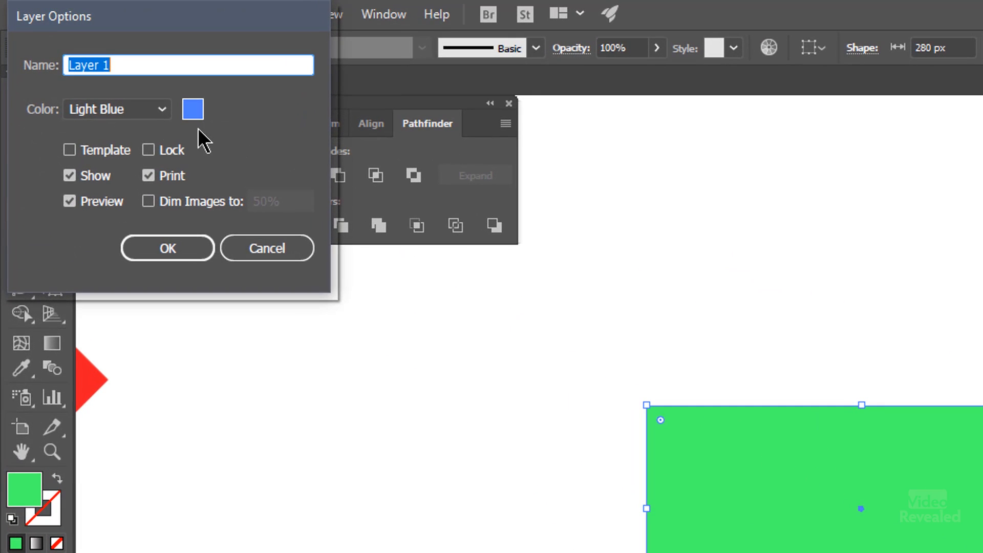
click(123, 121)
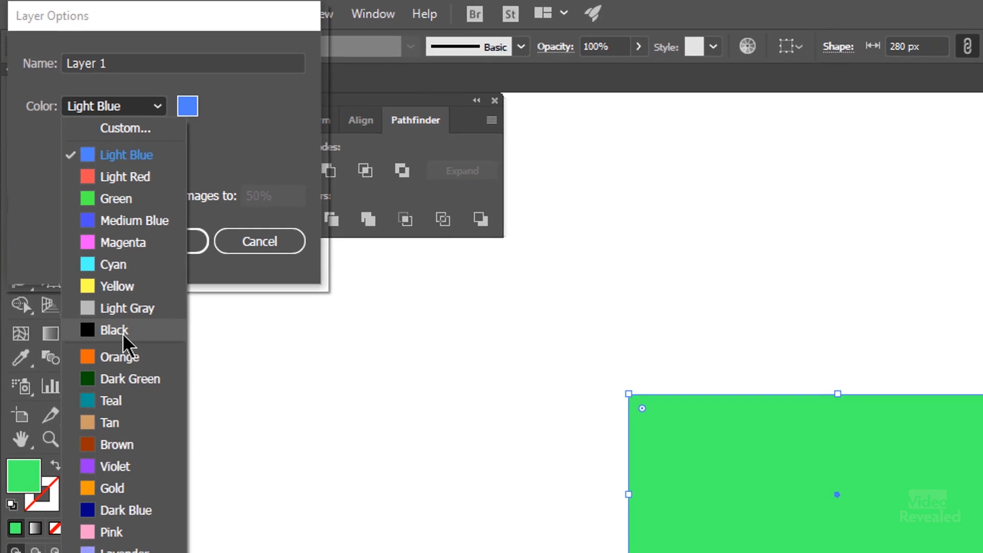
click(124, 337)
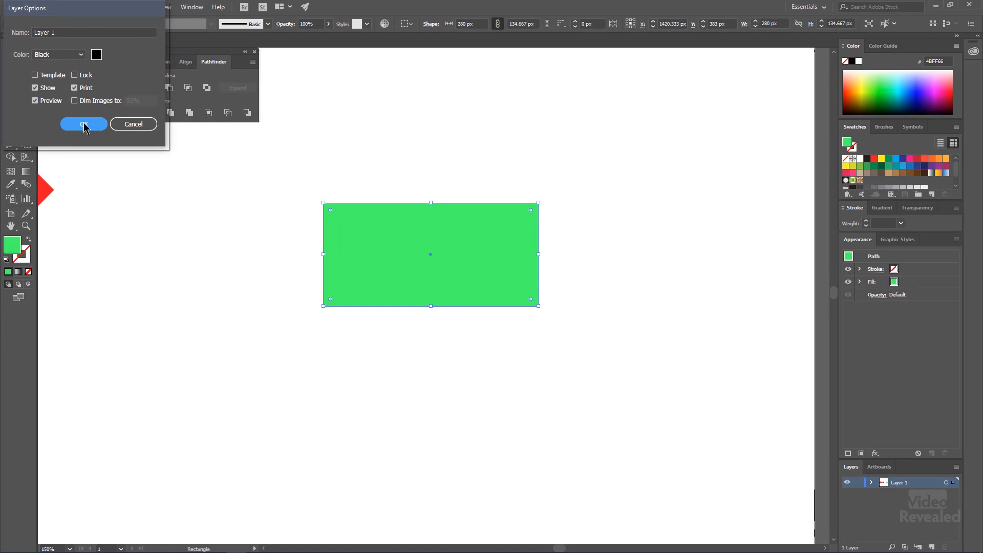
click(84, 125)
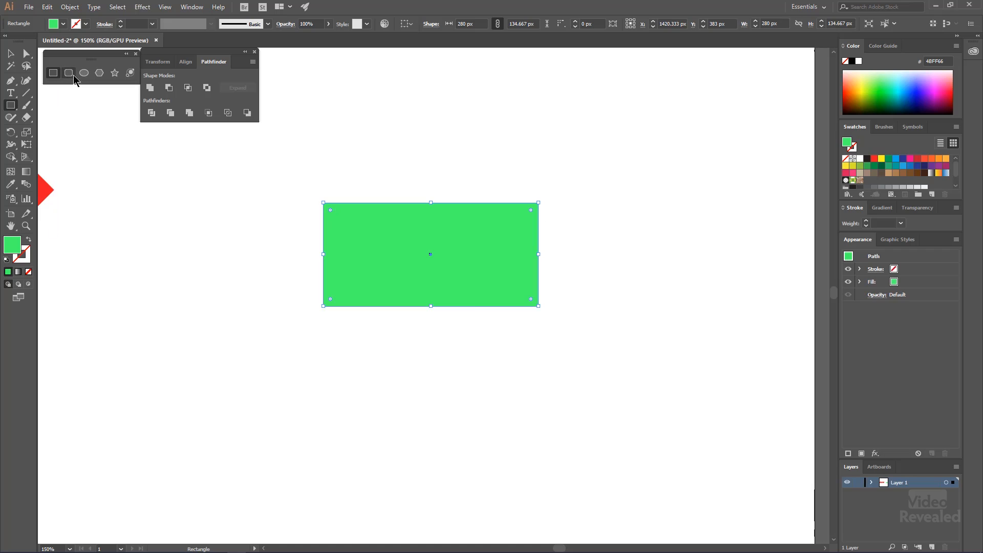
Draw an 88 px circle overlapping the green rectangle's left edge and fill it with dark violet-blue
drag(280, 241, 344, 288)
key(v)
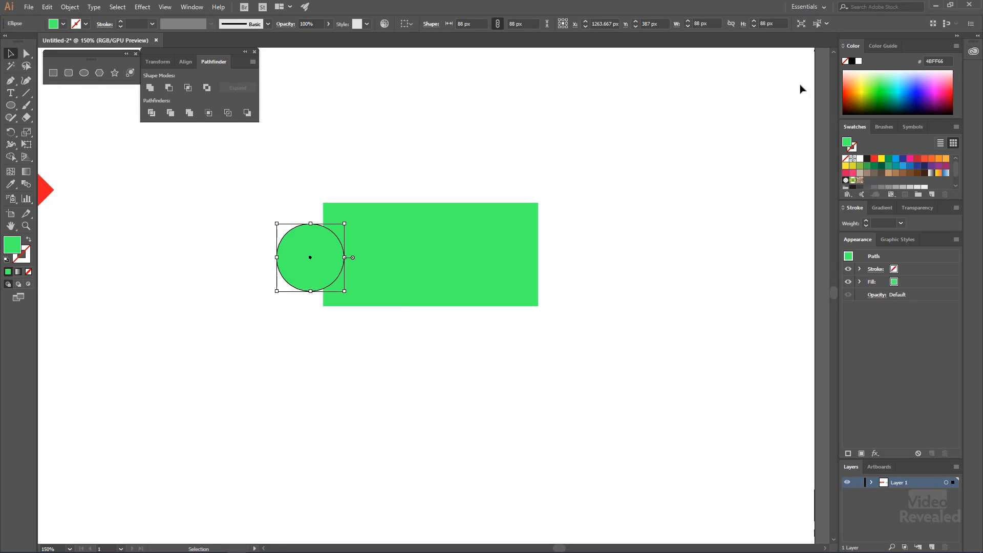
click(932, 89)
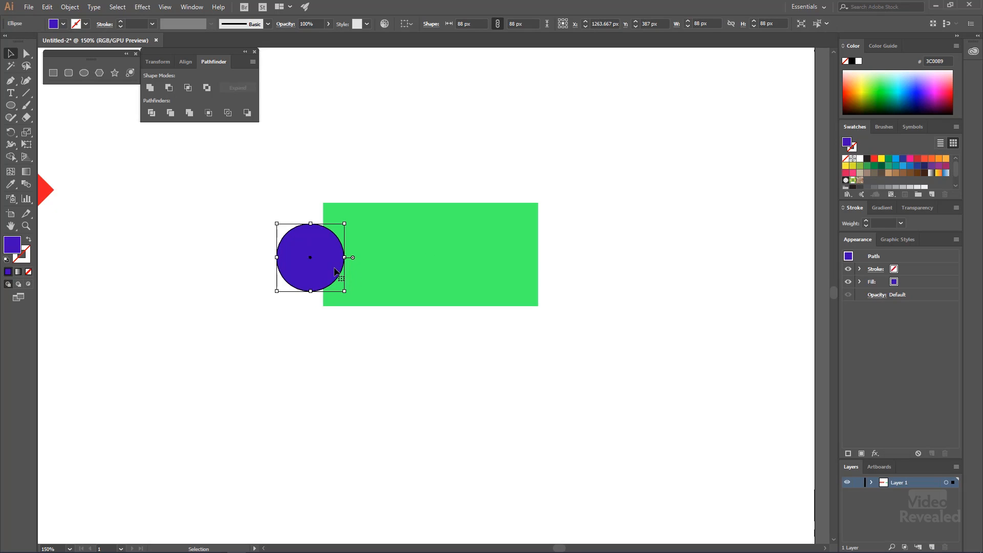
Copy the circle level onto the rectangle's right edge, select all three shapes, and bring the Pathfinder options close to them
drag(343, 259, 566, 259)
click(557, 213)
drag(273, 169, 582, 348)
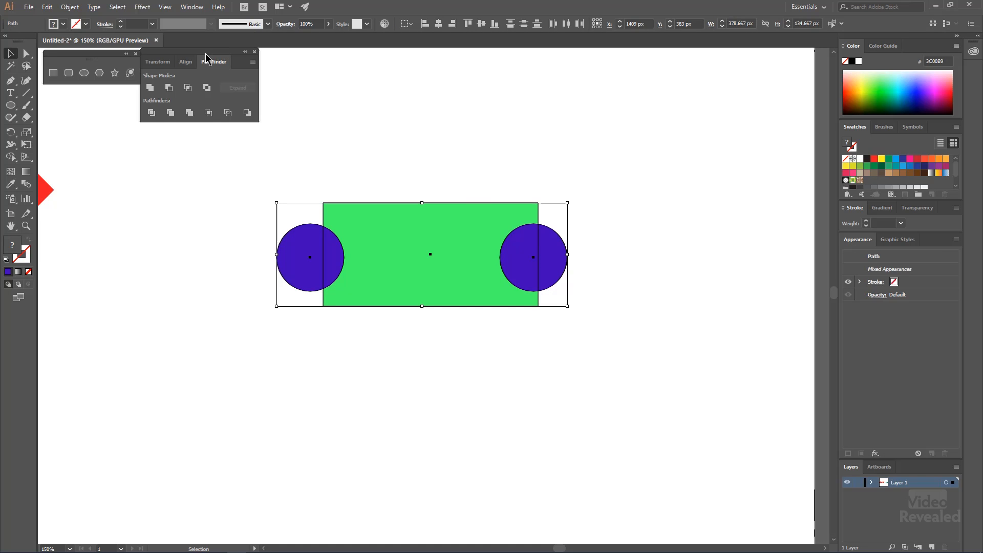
drag(204, 57, 405, 110)
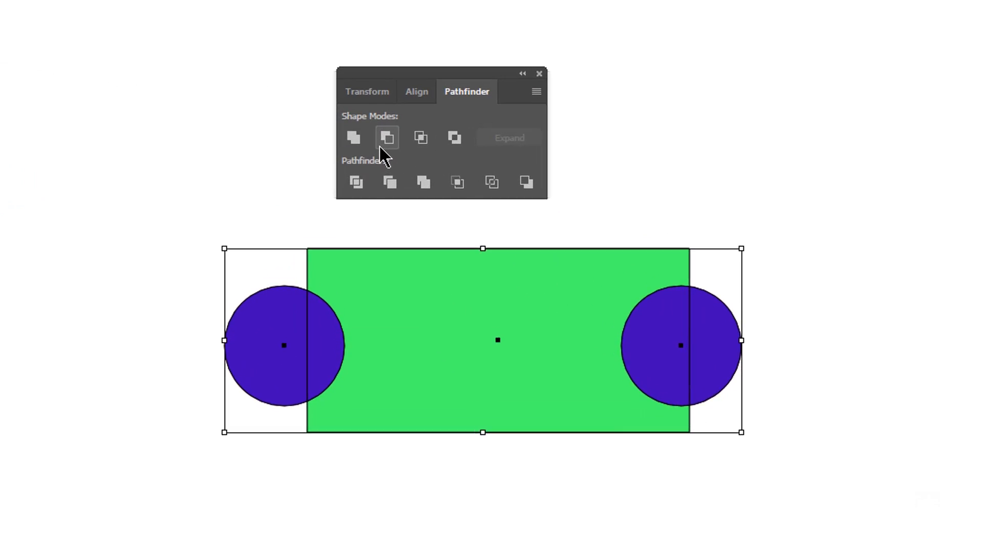
Try Unite and Minus Front in turn on the rectangle and both circles, undoing each result
click(353, 138)
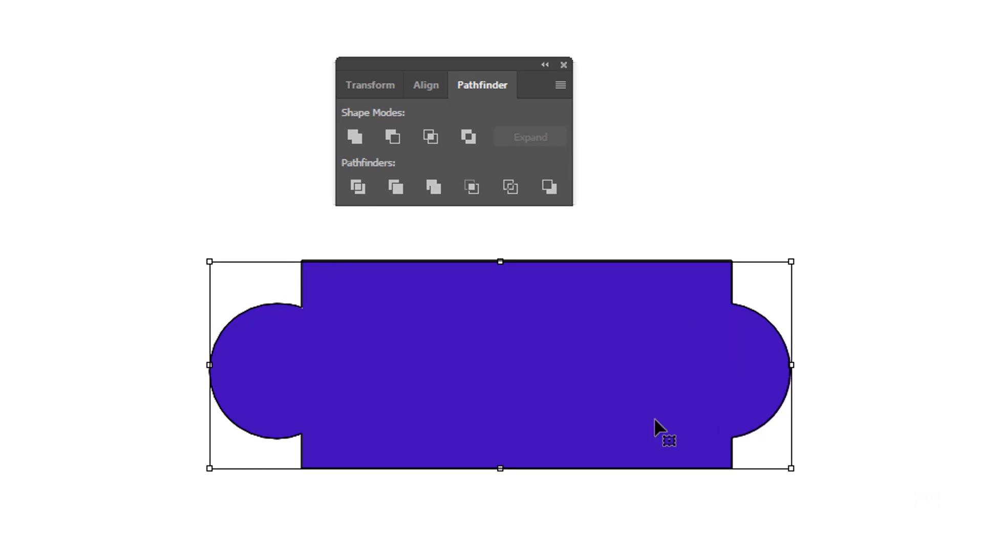
key(ctrl+z)
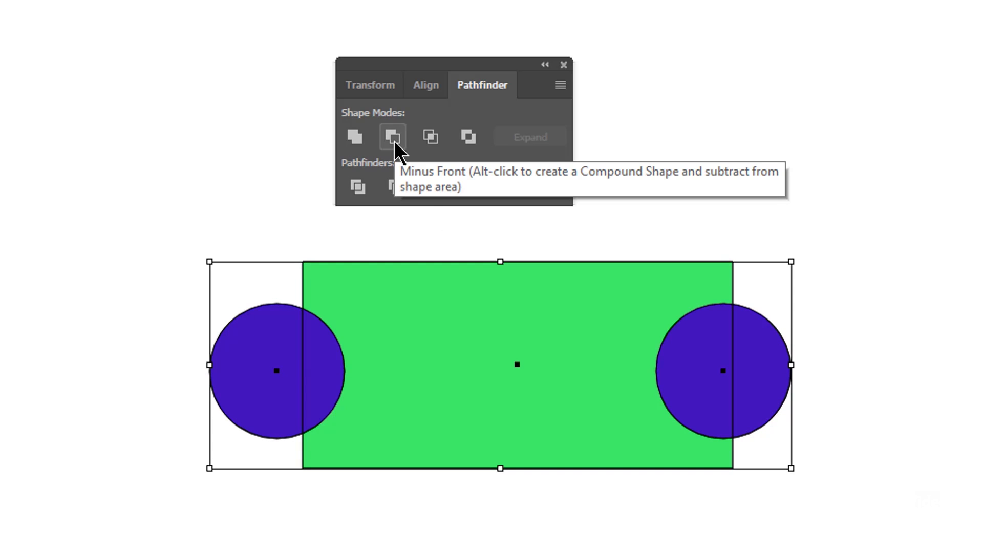
click(395, 141)
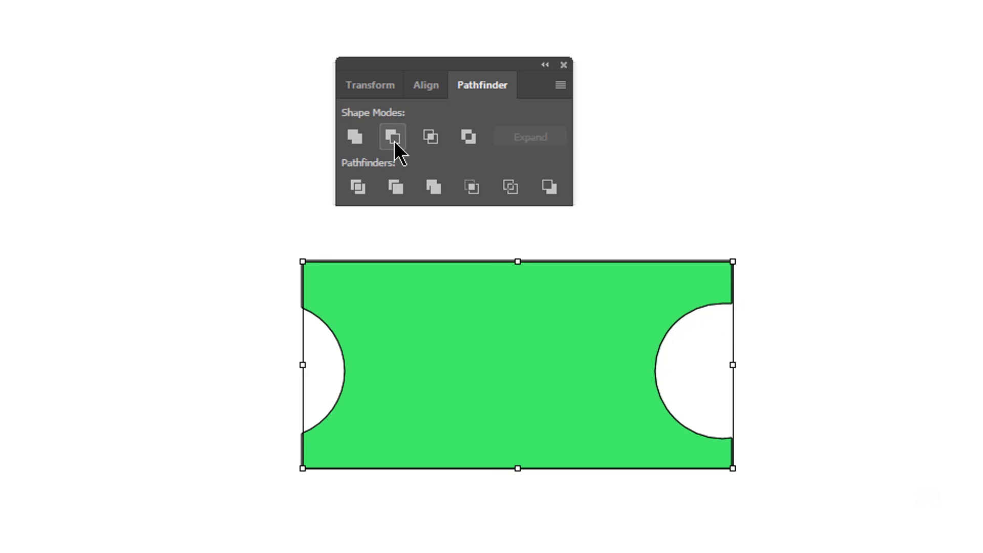
key(ctrl+z)
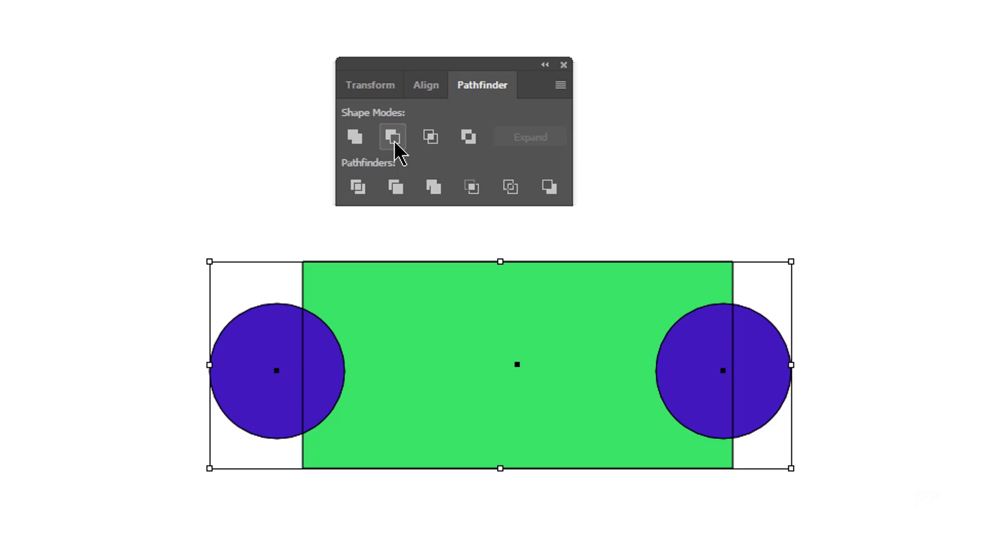
Try Intersect on all three shapes and on only the rectangle with the right circle, and undo the result
click(430, 138)
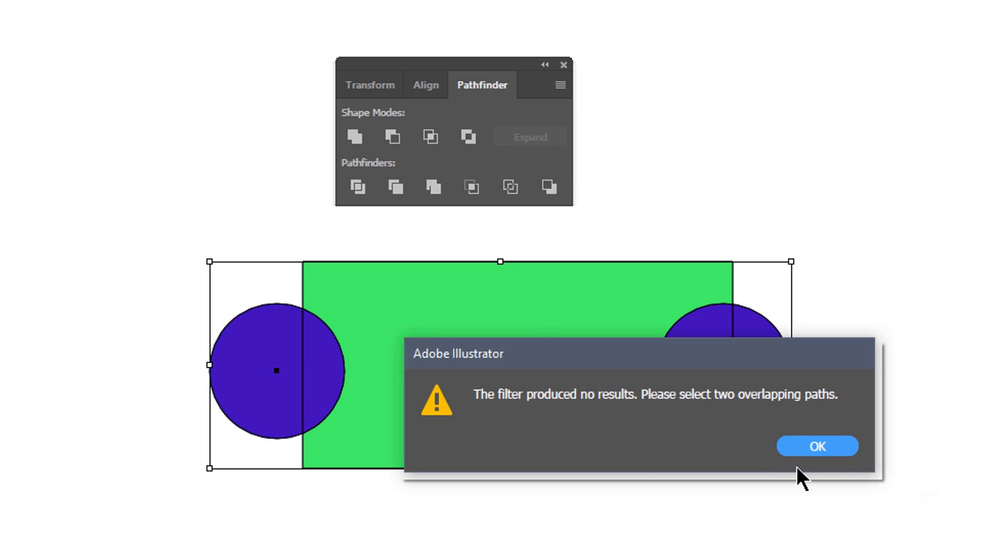
click(834, 450)
drag(899, 303, 612, 413)
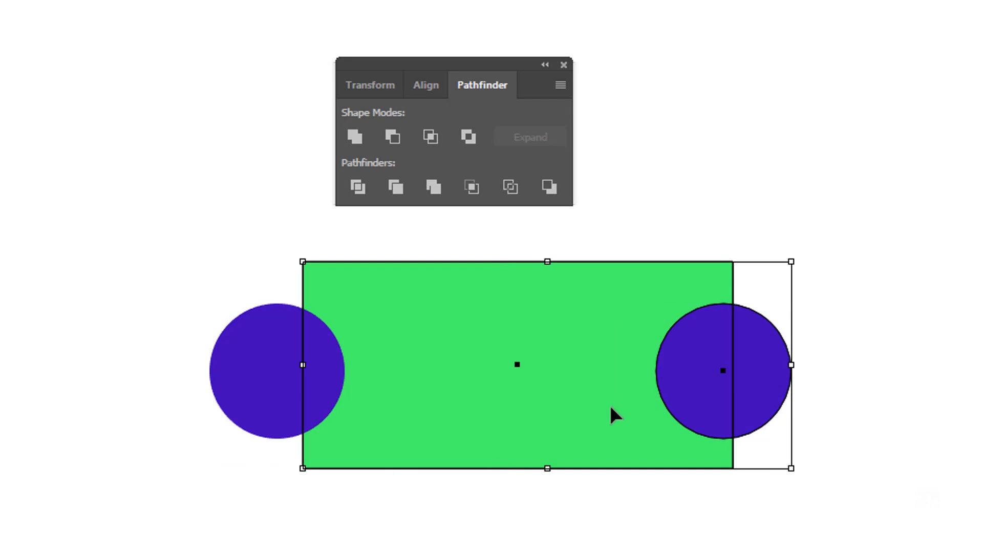
click(431, 137)
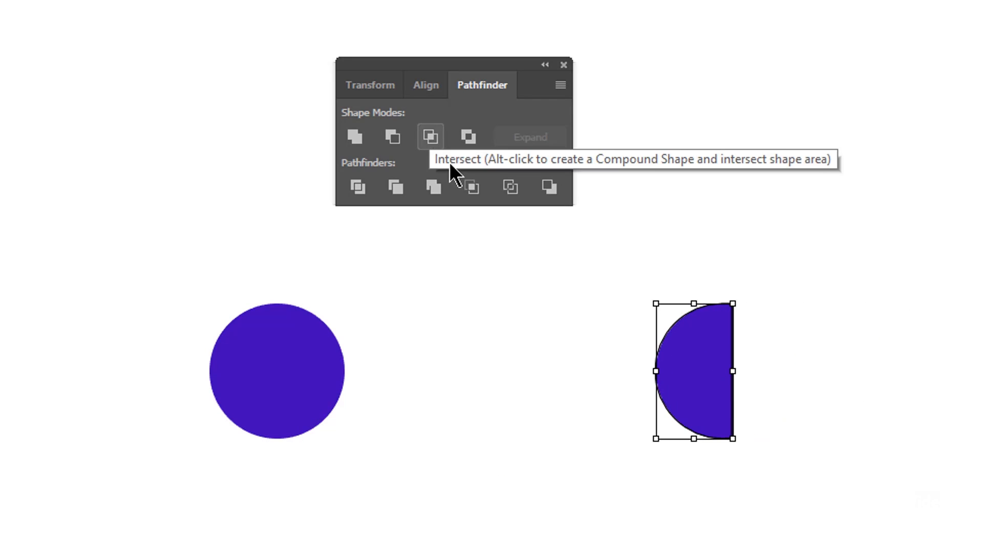
key(ctrl+z)
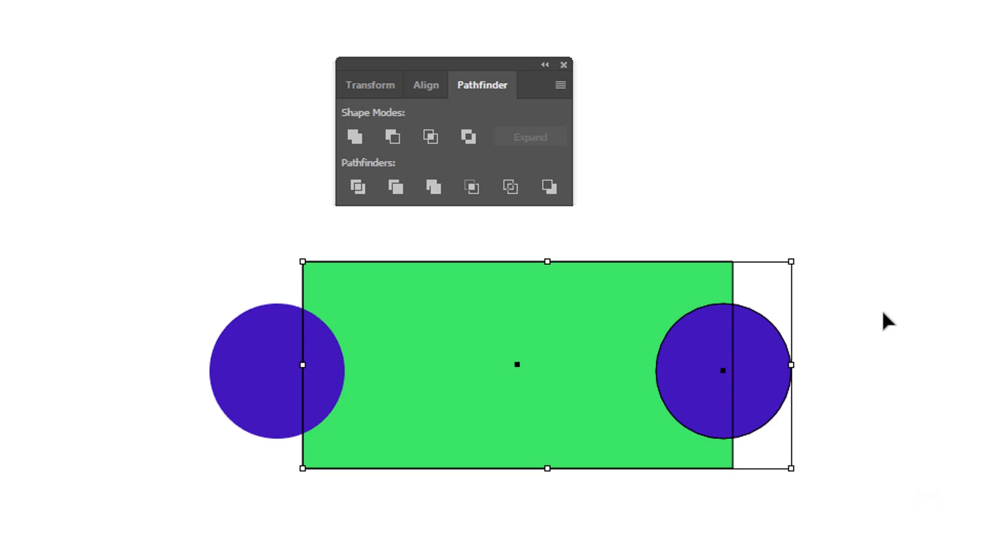
Try Exclude on all three shapes, check the cut-outs against the transparency grid, and undo the exclusion
click(865, 316)
drag(889, 286, 235, 449)
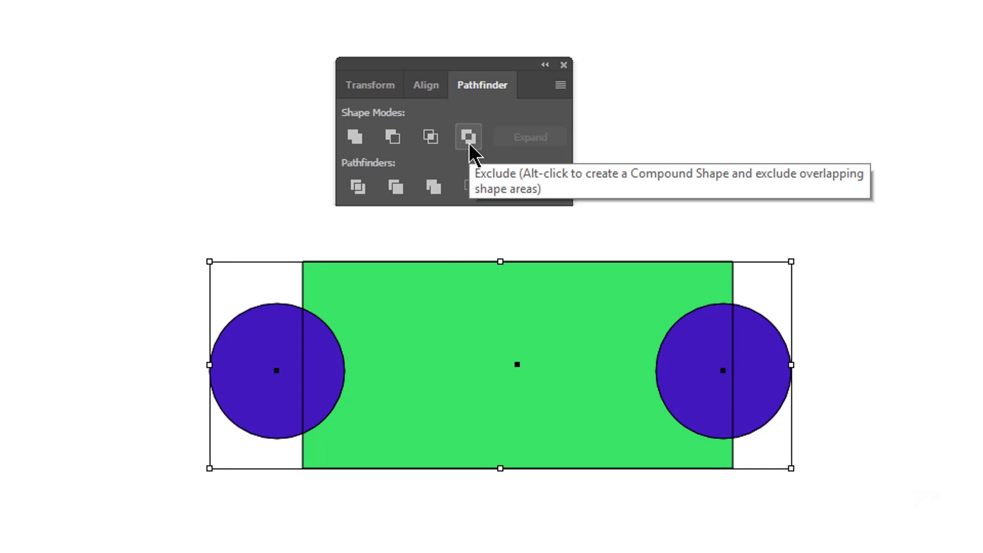
click(469, 144)
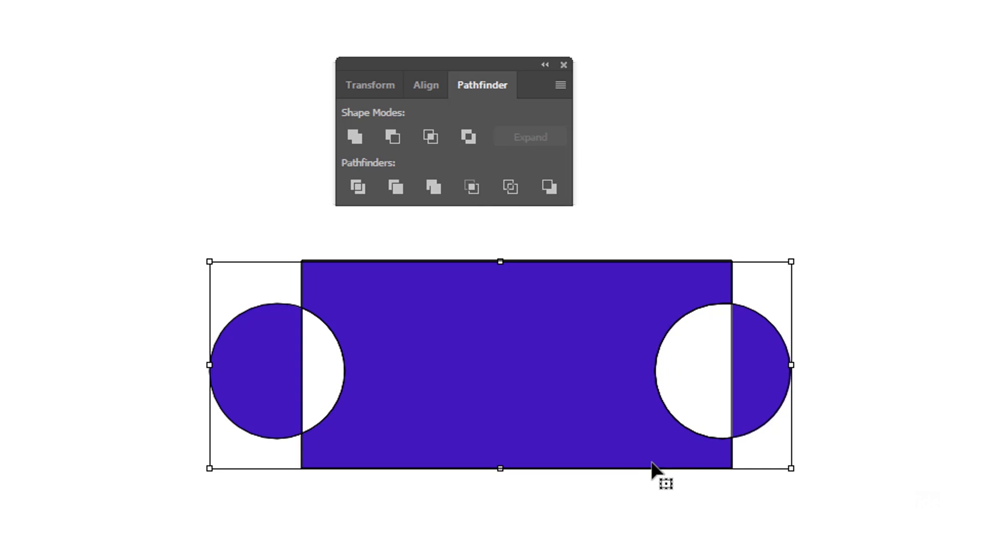
key(a)
key(ctrl+shift+d)
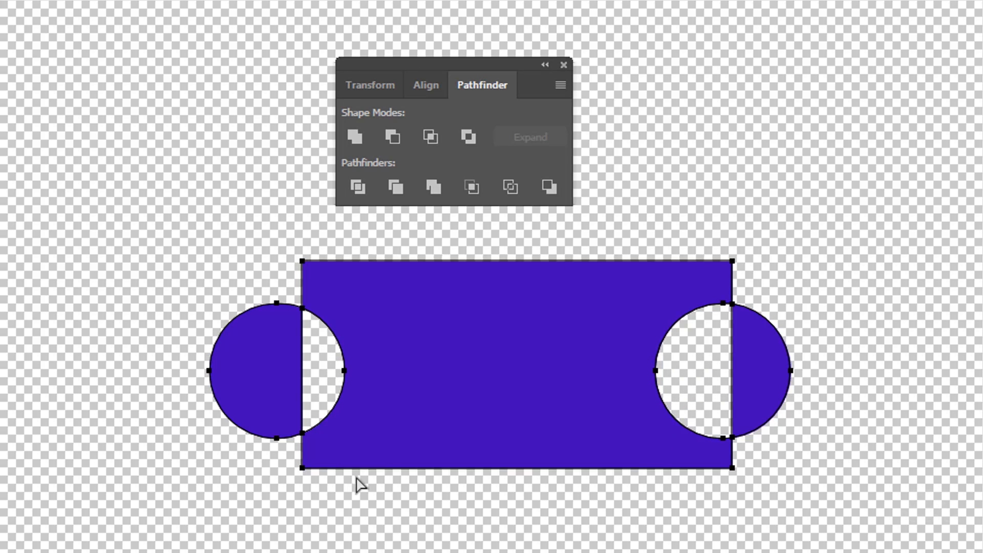
key(ctrl+shift+d)
key(ctrl+z)
Unite the rectangle and both circles as an editable compound shape, and check it deselected and selected
key(v)
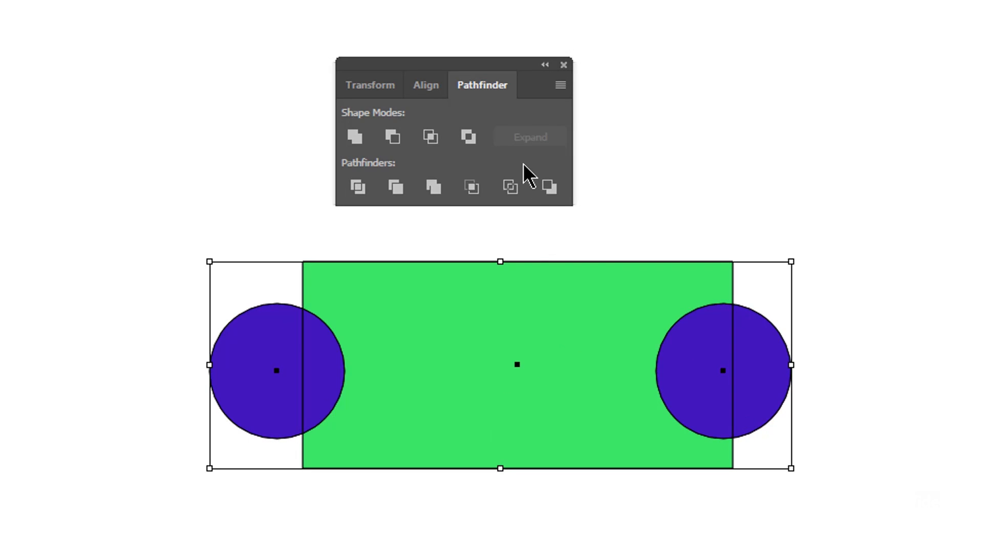
alt+click(356, 134)
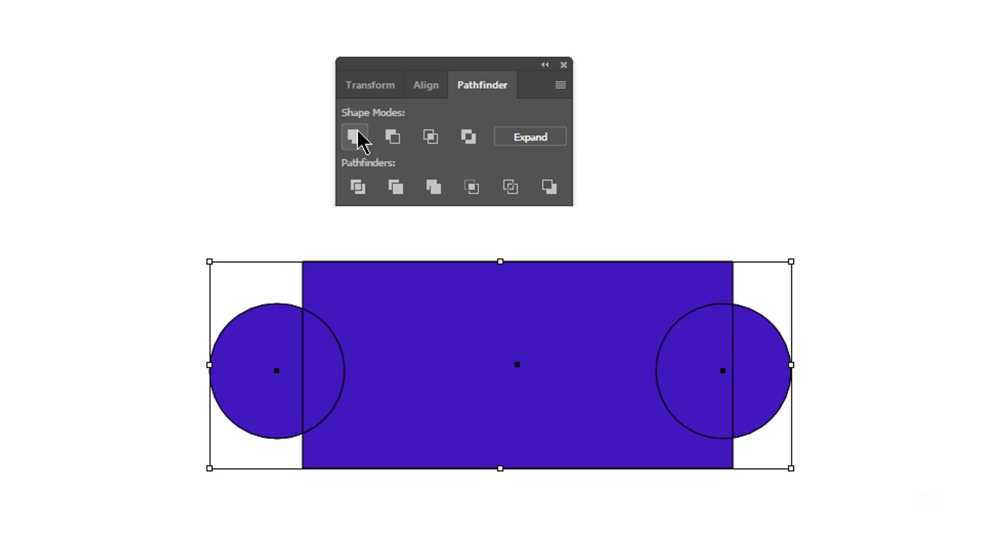
click(763, 509)
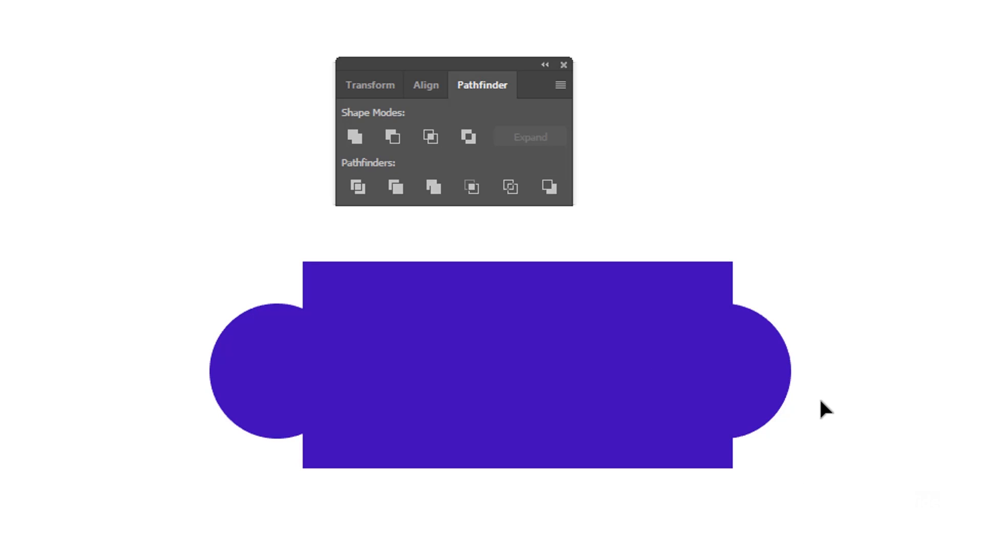
click(763, 389)
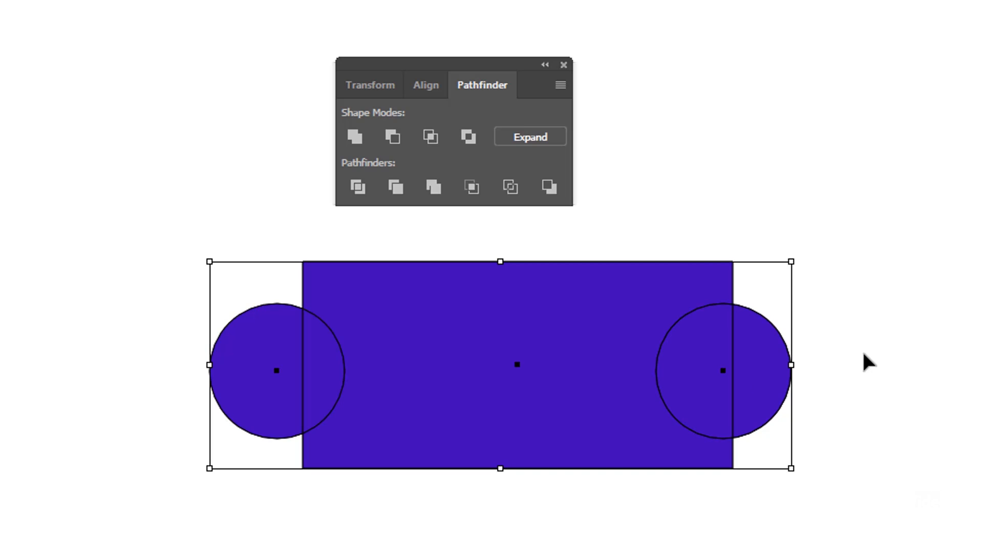
click(889, 357)
Move the right circle inside the compound shape slightly inward and check the result in outline display
drag(759, 392, 734, 385)
click(924, 405)
click(869, 389)
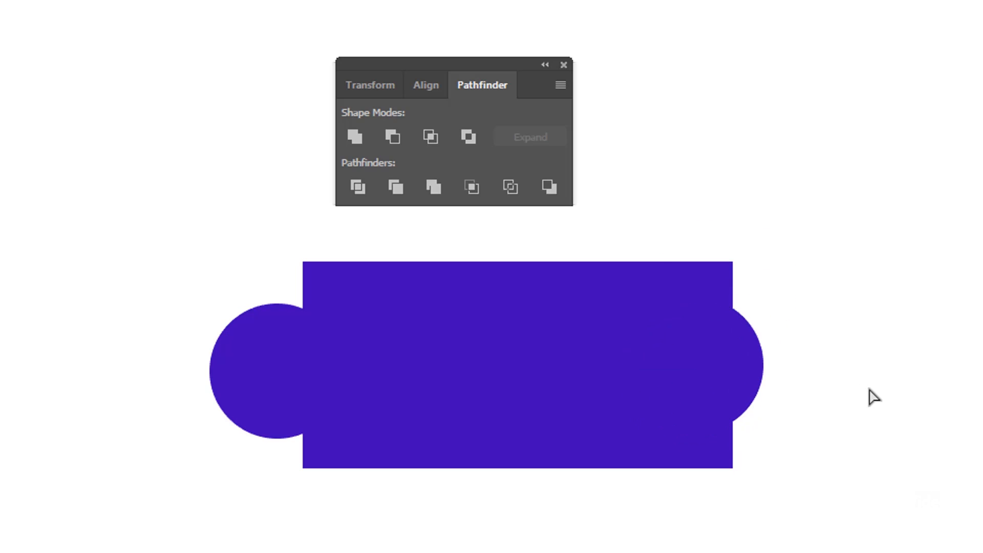
key(ctrl+y)
key(ctrl+y)
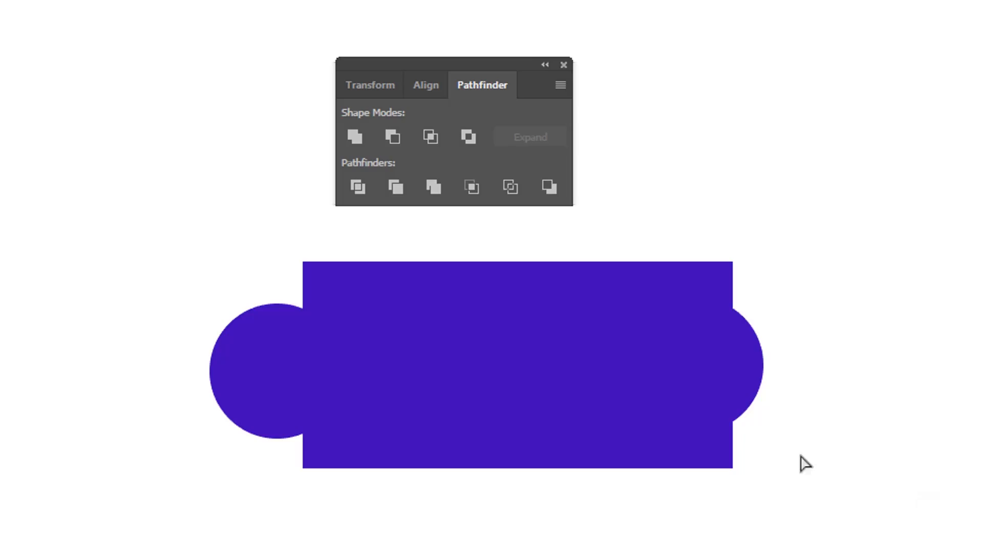
Select the right circle within the compound shape and nudge it up, down and sideways along the rectangle's edge
click(770, 422)
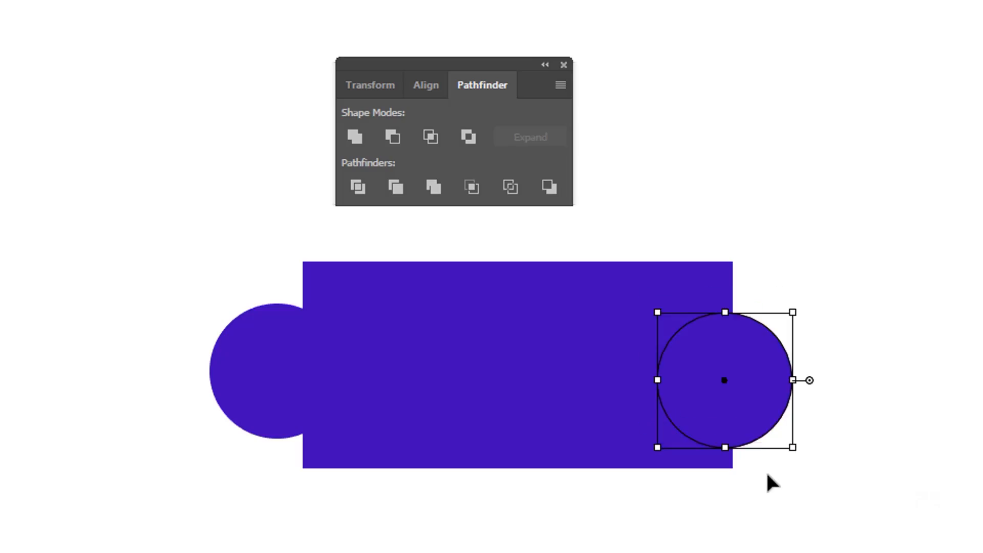
key(Up)
key(Up)
key(Up)
key(Up)
key(Up)
key(Up)
key(Up)
key(Up)
key(Up)
key(Down)
key(Down)
key(Down)
key(Right)
key(Down)
key(Down)
key(Down)
key(Down)
key(Down)
key(Left)
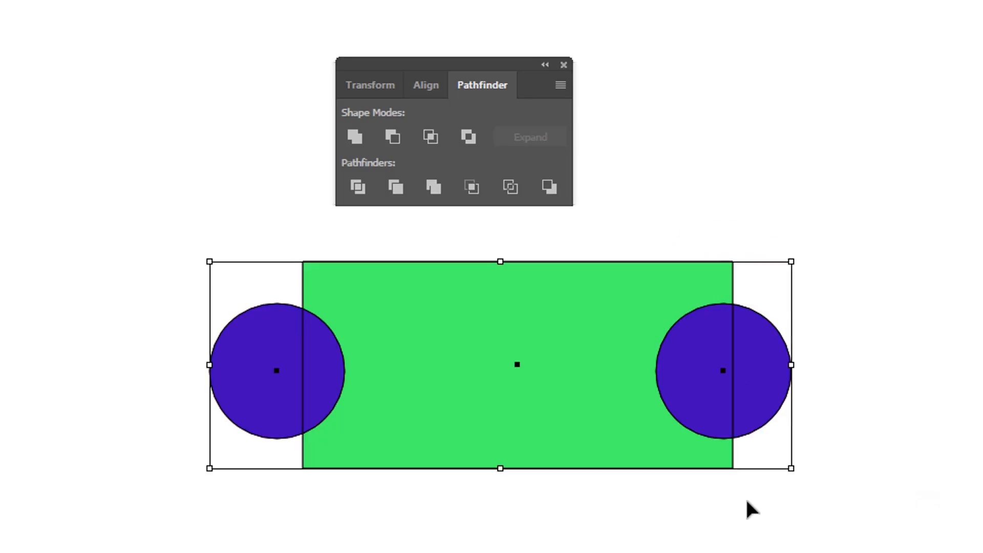
Select the green rectangle and both circles and subtract the circles with Minus Front as an editable compound shape
key(a)
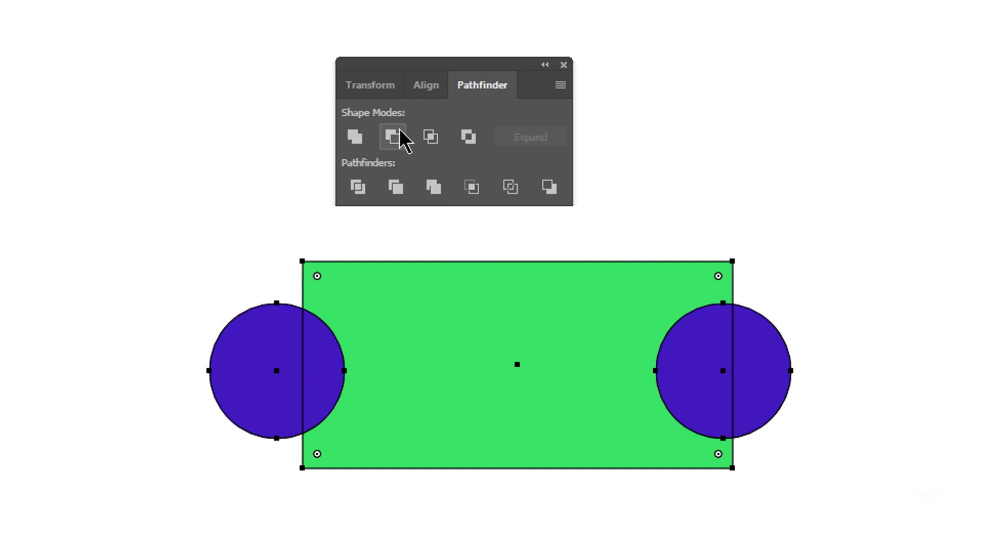
click(158, 280)
drag(147, 258, 798, 440)
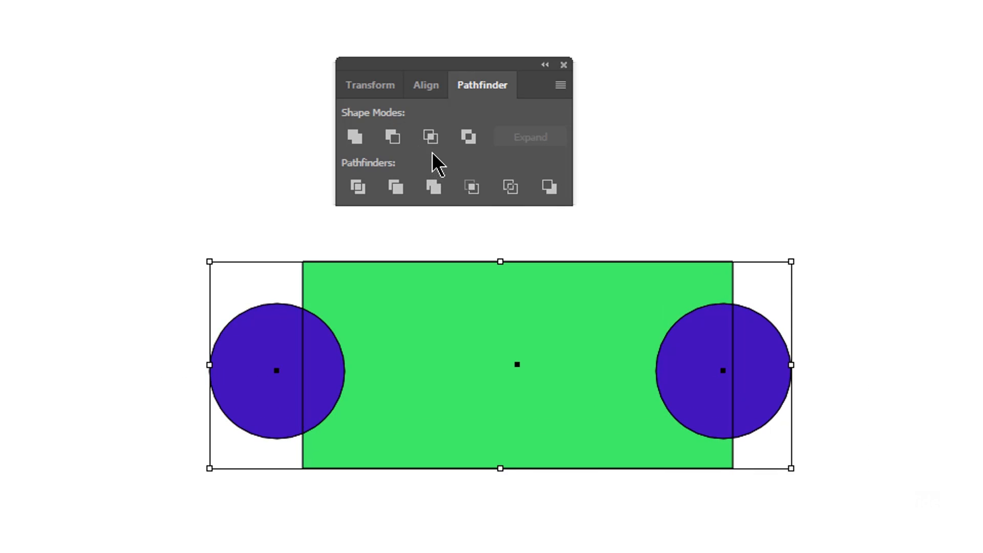
click(393, 136)
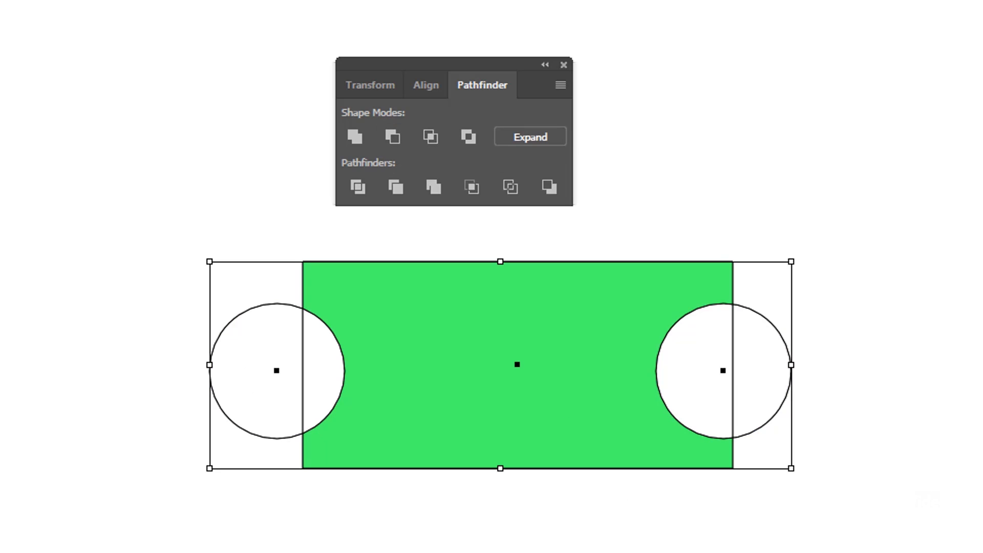
Move the right subtracted circle up to the rectangle's upper right corner and turn on the transparency grid
click(755, 396)
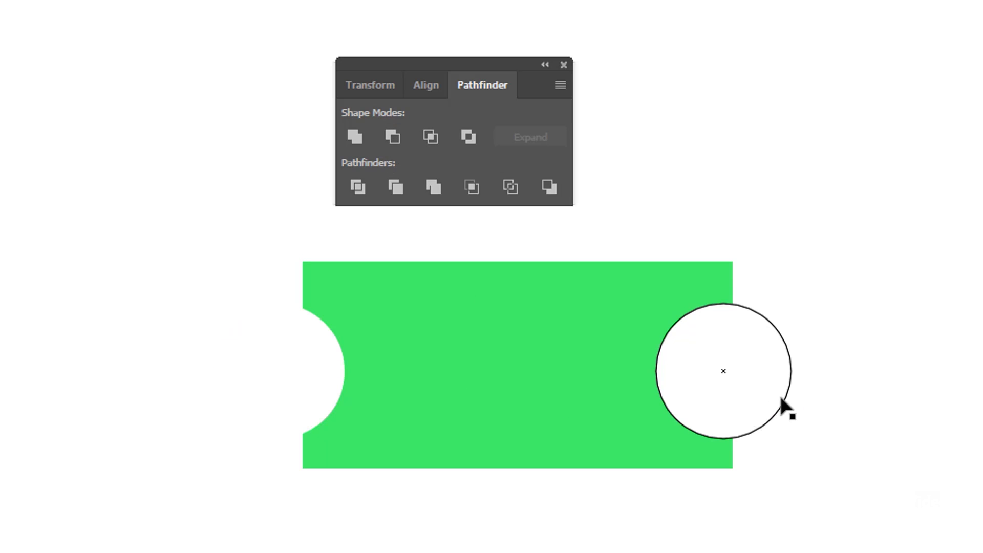
drag(746, 409, 741, 348)
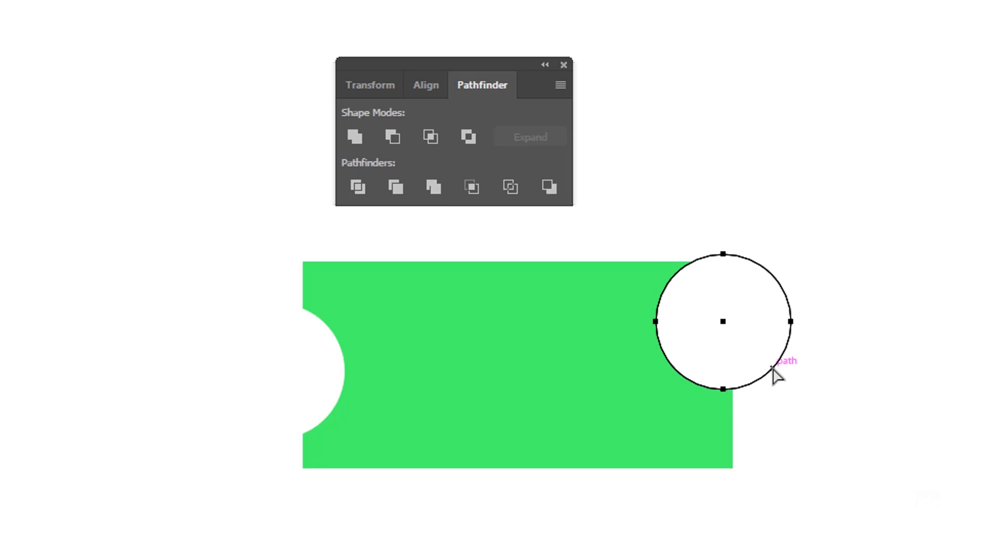
key(shift+ctrl+d)
Move both subtracted circles to the rectangle's lower edge and duplicate the left one at the middle of the upper edge
drag(742, 380, 697, 407)
drag(661, 446, 628, 476)
drag(314, 399, 421, 464)
key(shift+ctrl+a)
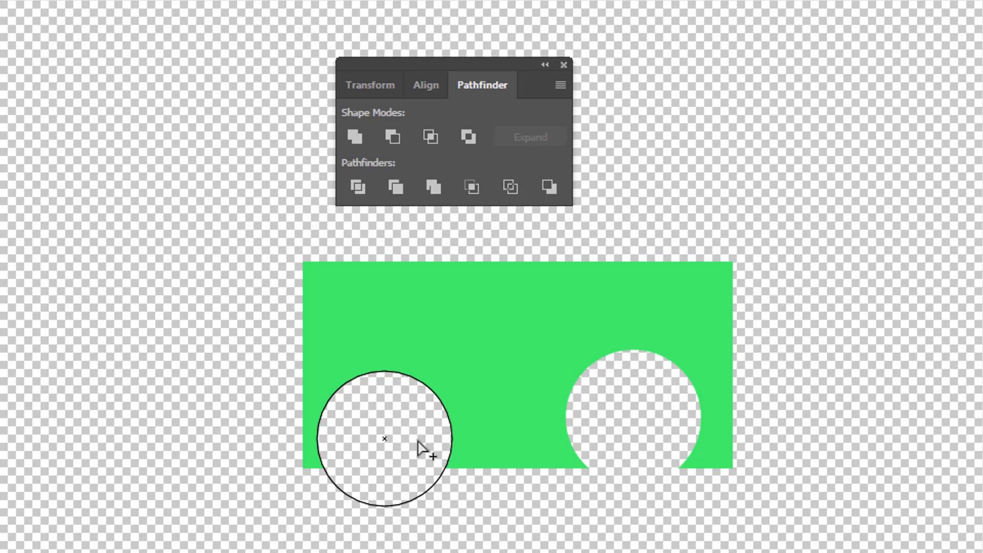
drag(423, 448, 533, 311)
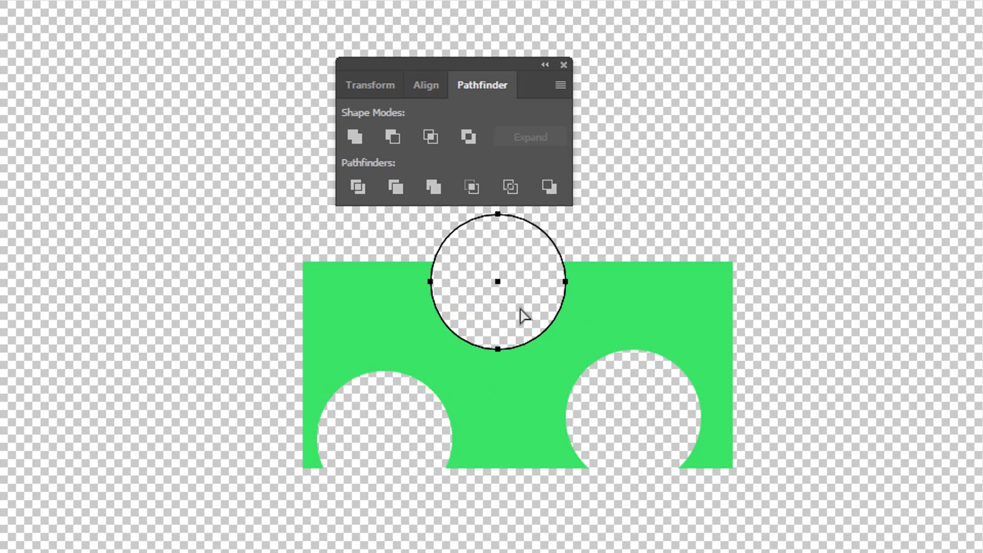
click(635, 222)
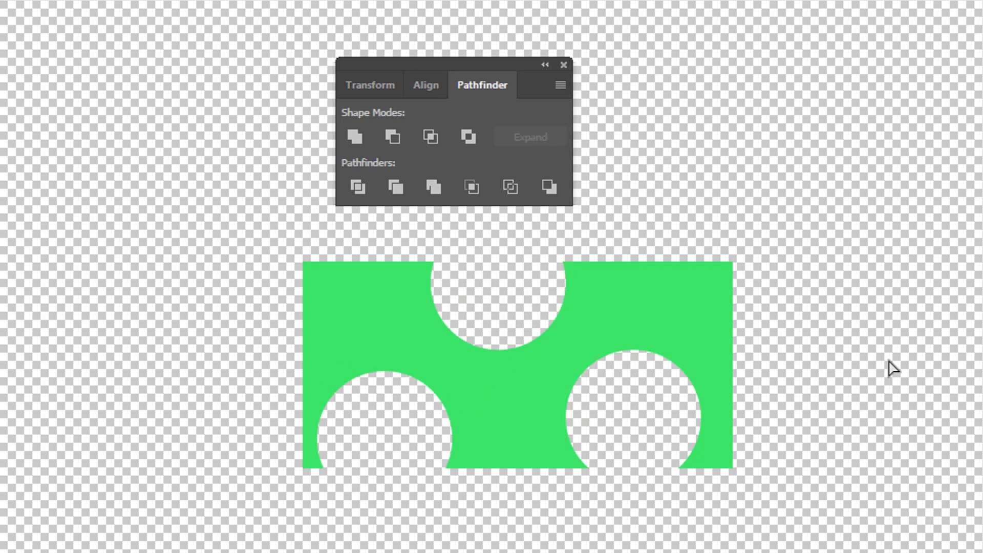
Check the cutouts in outline display and undo the compound shape edits back to the separate green rectangle and purple circles
key(ctrl+y)
key(ctrl+y)
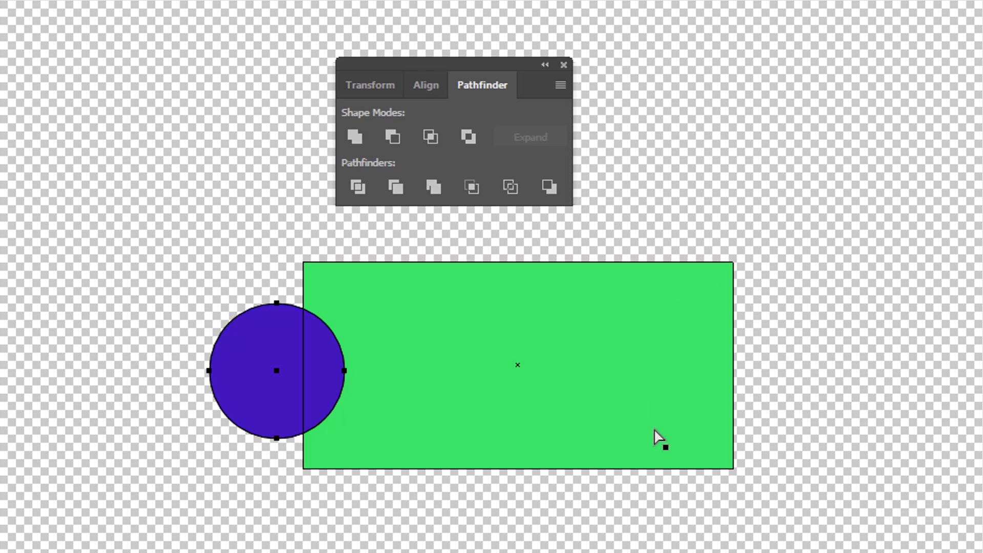
key(ctrl+shift+z)
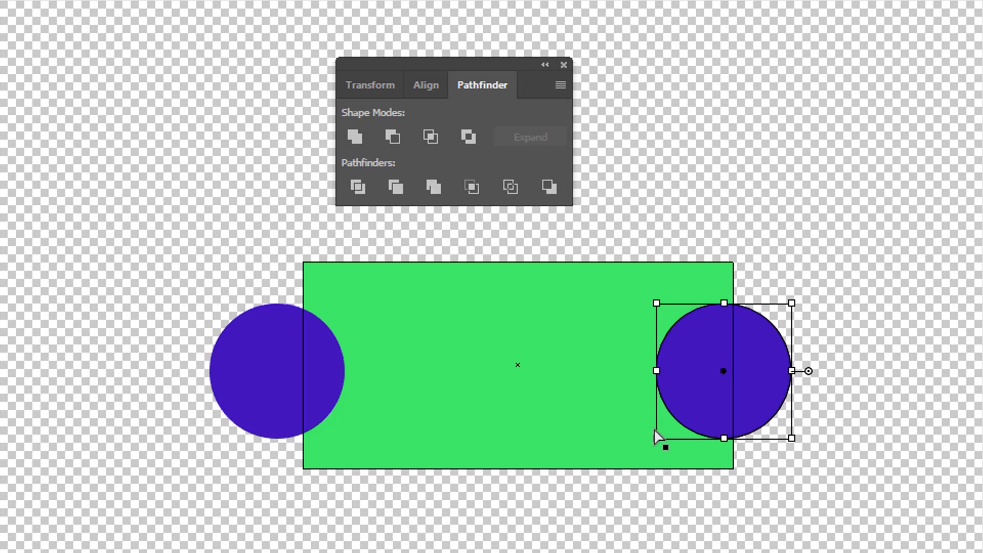
ctrl+click(508, 383)
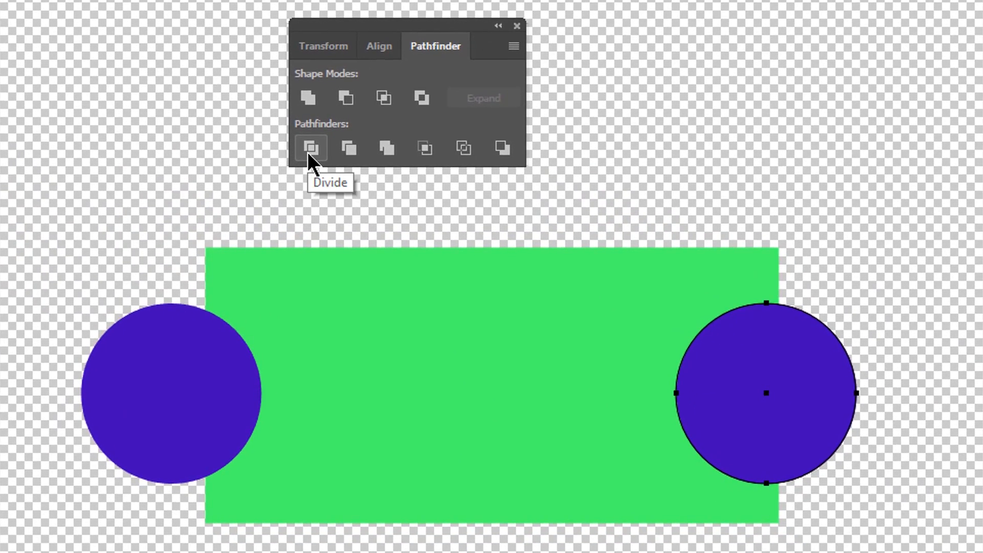
Select the rectangle and both circles, split them with the Divide pathfinder, and deselect the result
key(v)
drag(37, 284, 851, 550)
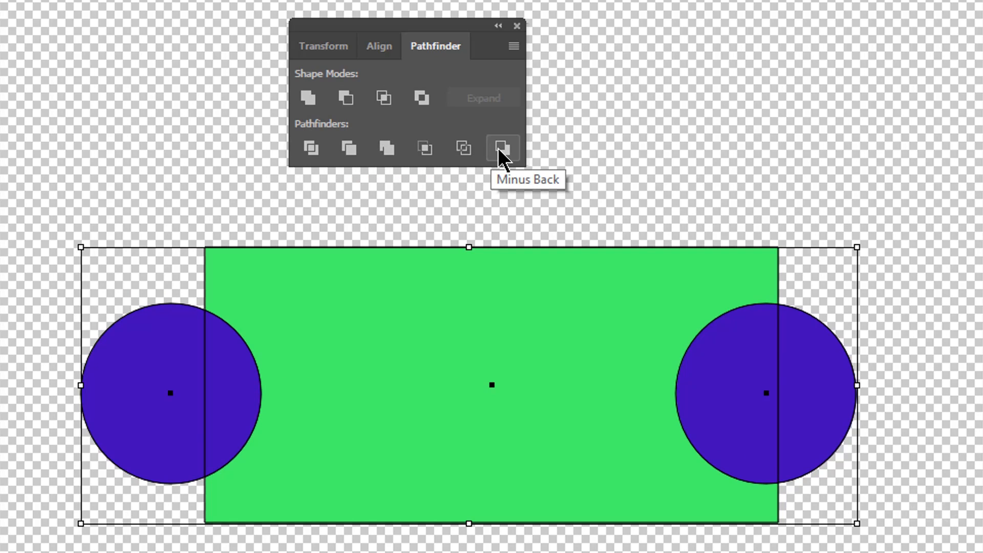
click(310, 147)
click(532, 220)
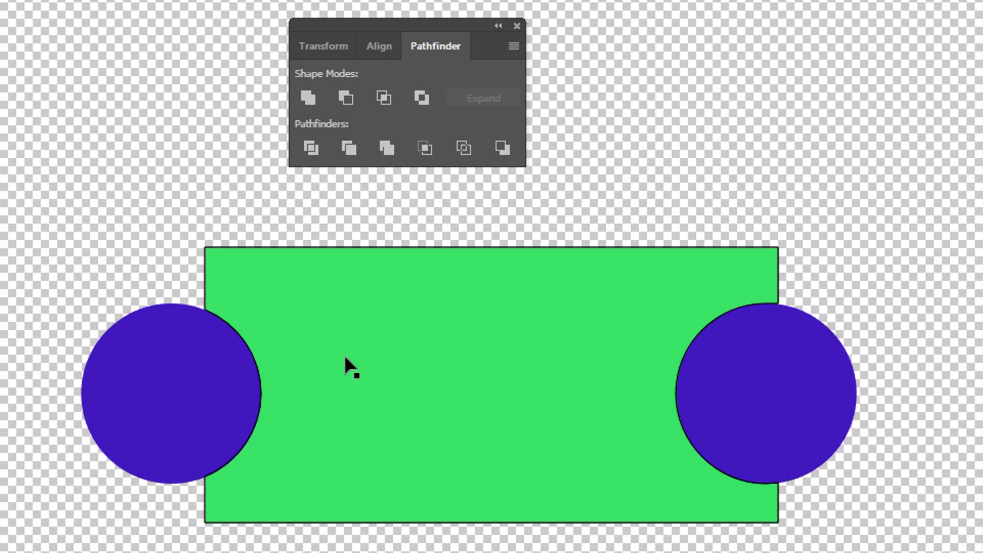
Pull the left overlap piece, the green middle piece and the right overlap piece apart
drag(234, 391, 225, 267)
drag(367, 377, 434, 404)
drag(691, 325, 631, 261)
Undo the piece moves and the Divide operation, and deselect everything
key(ctrl+z)
key(ctrl+z)
key(ctrl+z)
key(ctrl+z)
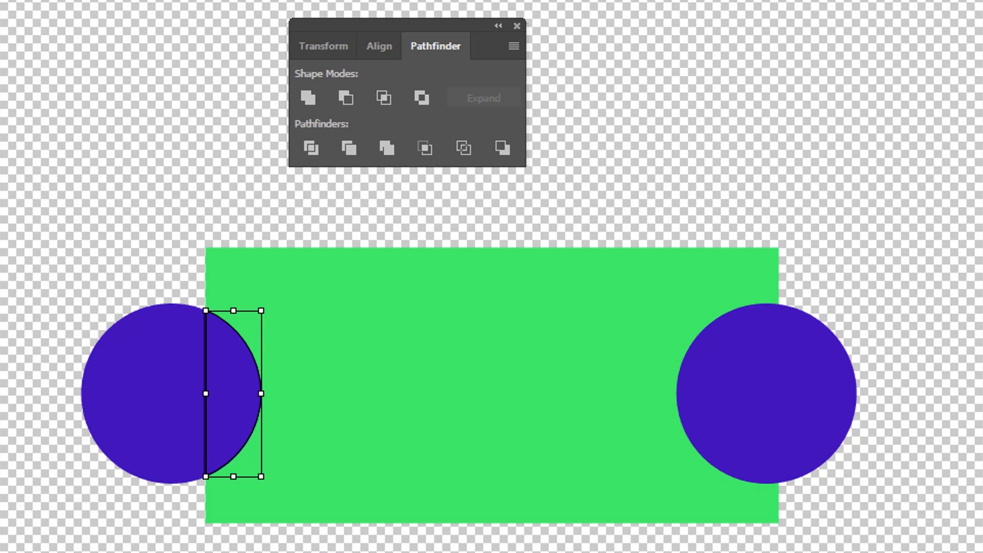
key(ctrl+z)
key(ctrl+shift+a)
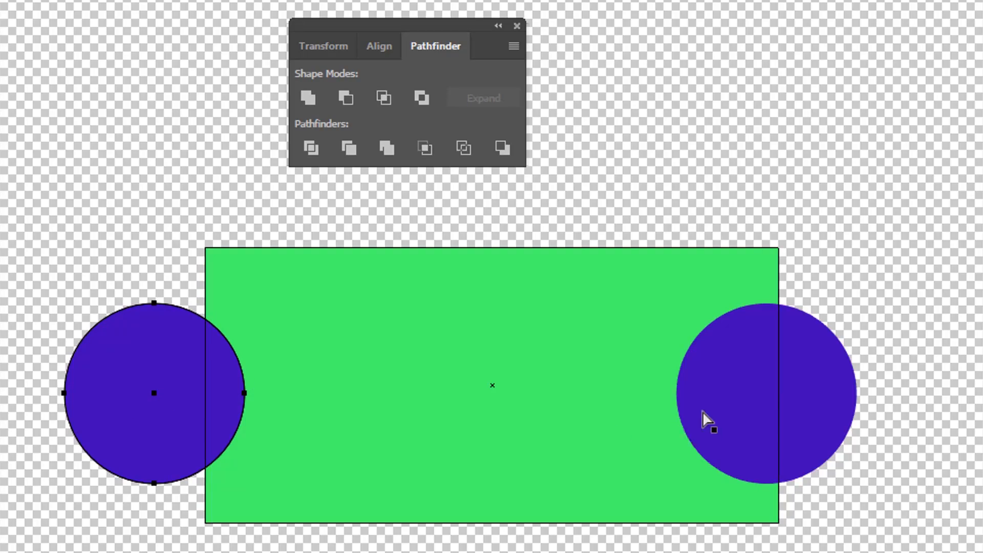
Shift the right circle slightly inward and the left circle slightly down along the rectangle's side edges
click(708, 407)
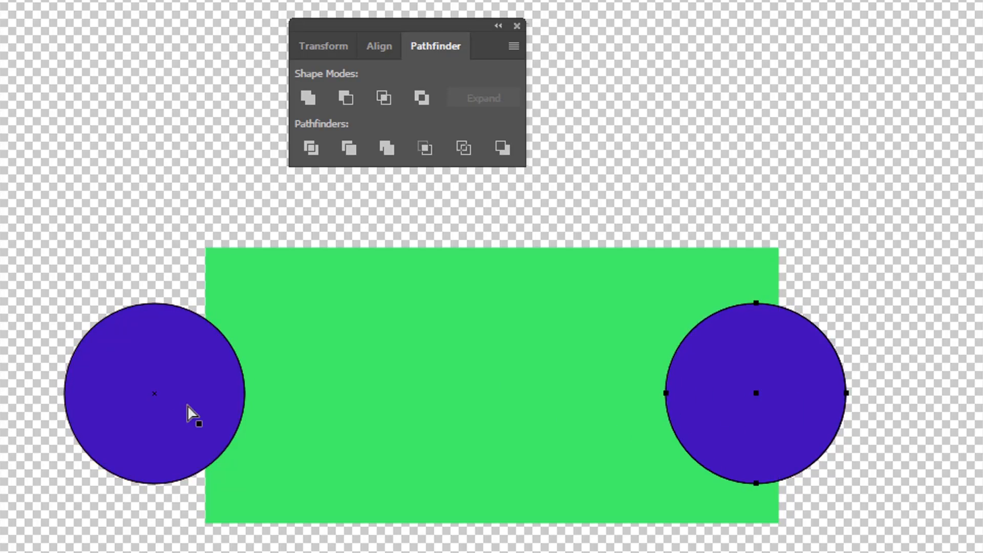
drag(187, 413, 202, 424)
Select the rectangle and both circles, apply the Trim pathfinder, and undo a trial move of the whole result
key(v)
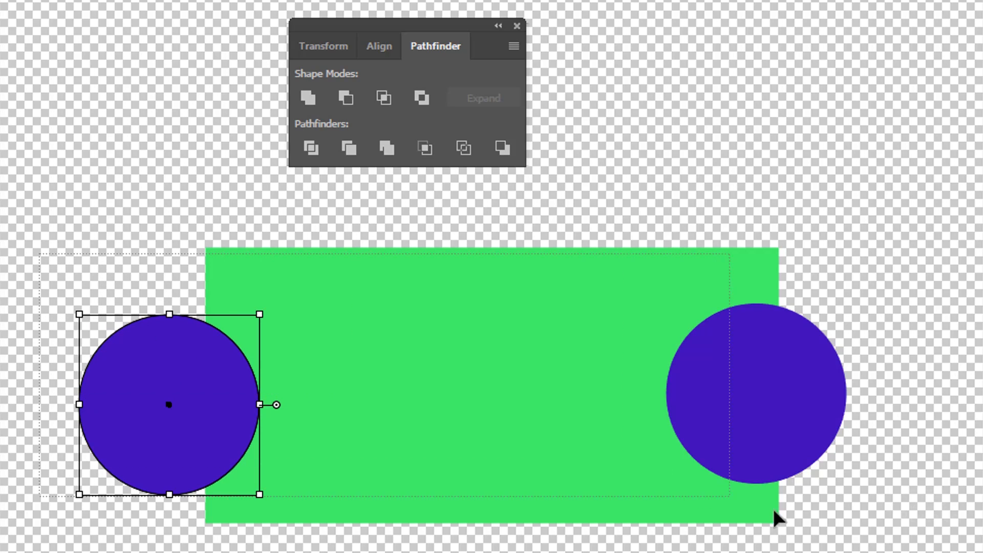
drag(776, 518, 868, 540)
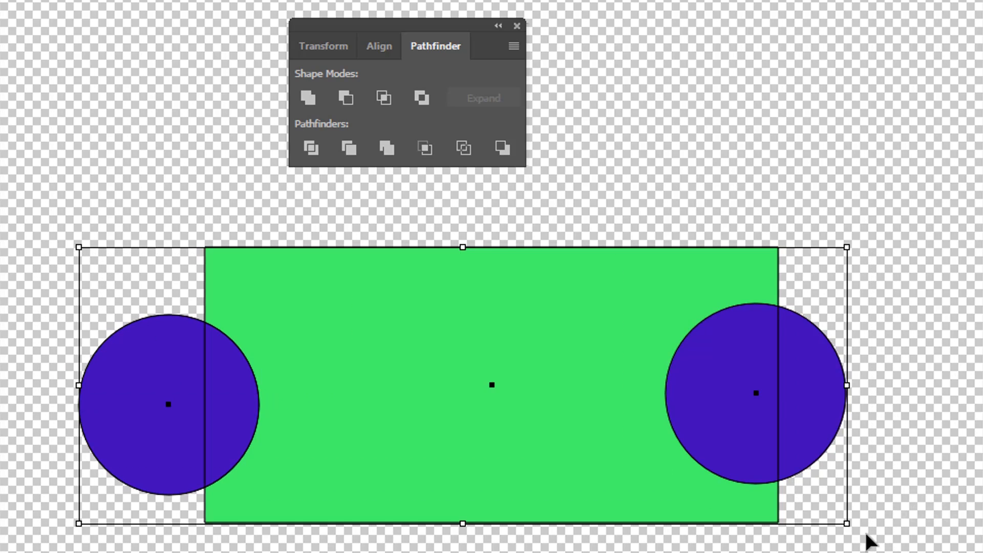
click(351, 149)
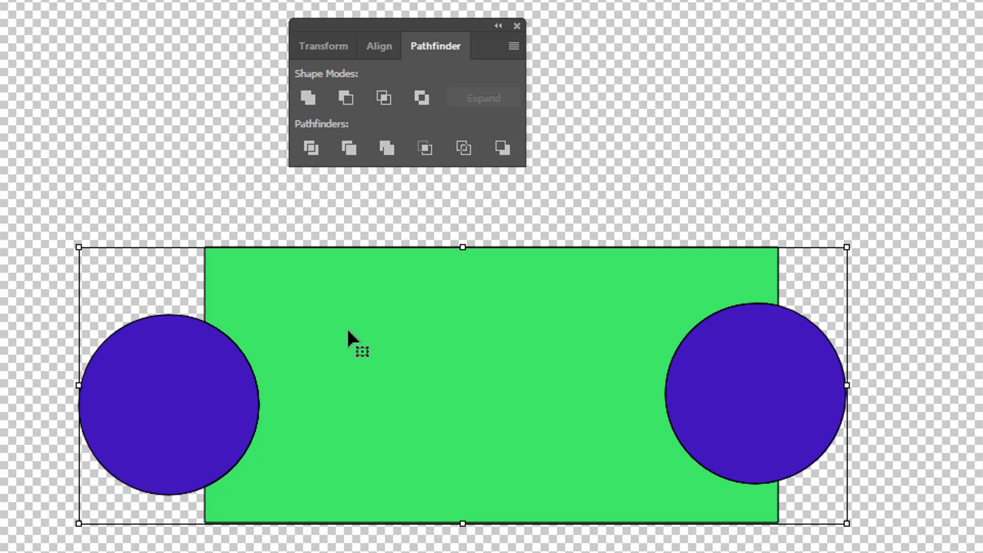
drag(272, 458, 128, 411)
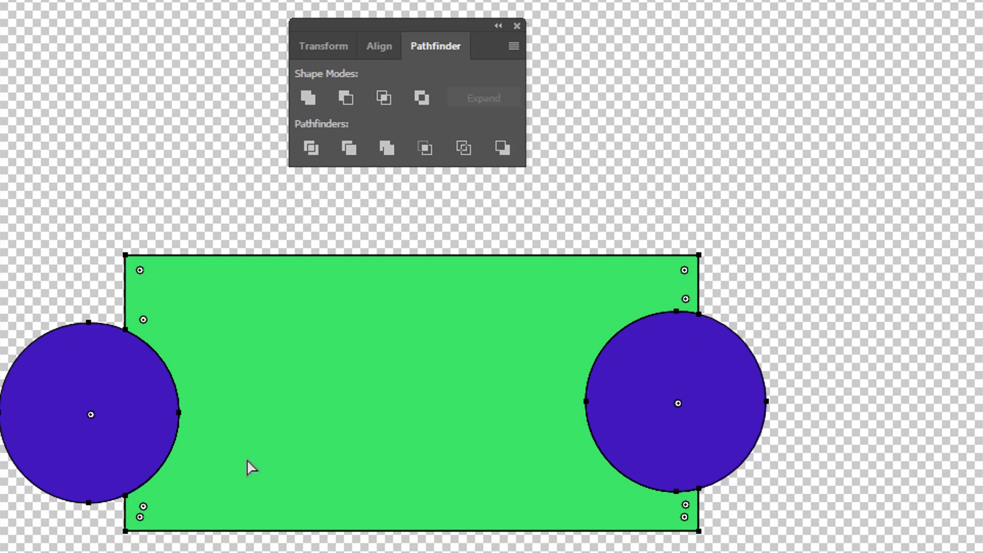
key(ctrl+z)
Pull both trimmed circles outward away from the green shape and undo the moves
click(381, 551)
drag(213, 402, 104, 401)
drag(792, 392, 899, 393)
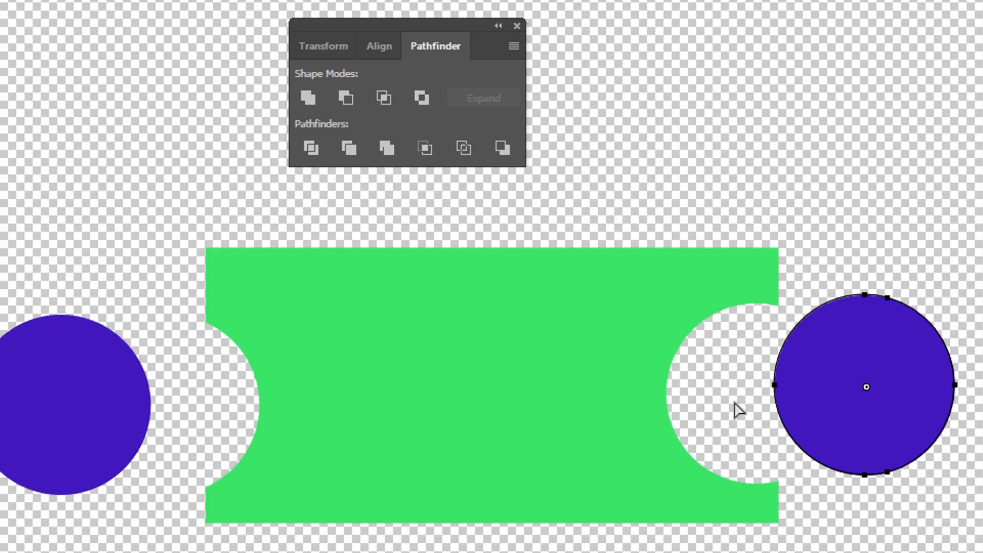
key(ctrl+z)
key(ctrl+z)
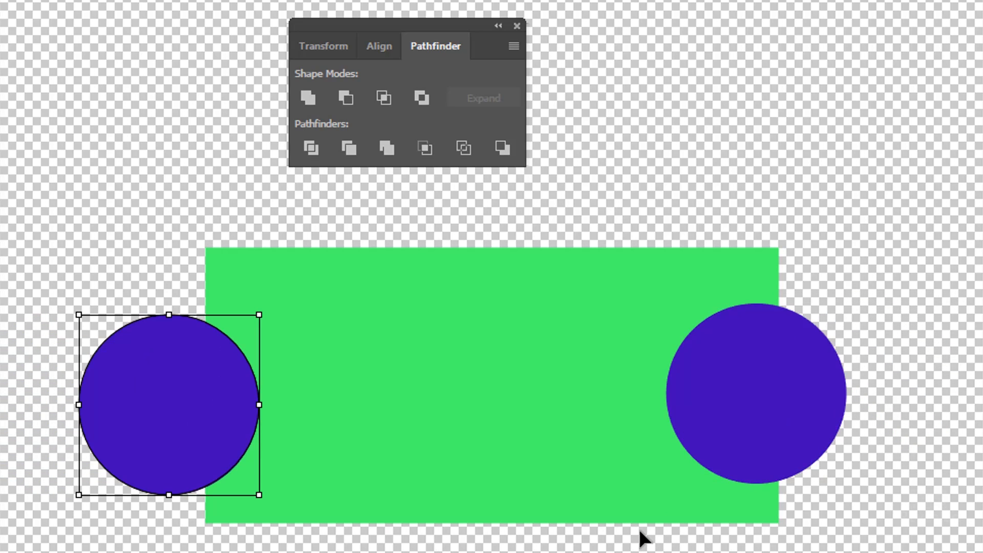
Select the untrimmed rectangle and both circles, apply the Merge pathfinder, and deselect the result
key(ctrl+a)
key(a)
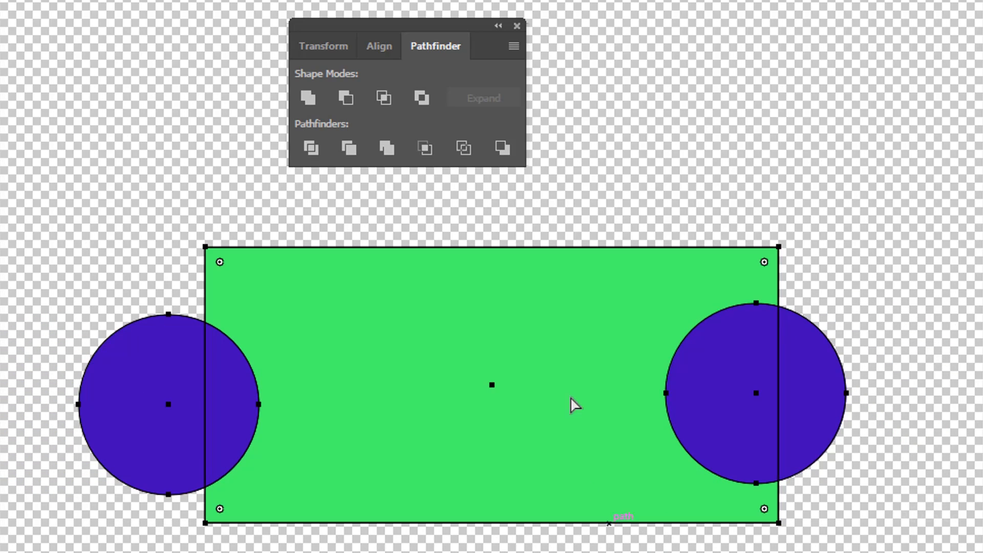
click(386, 149)
click(344, 540)
Pull both merged circles outward off the green shape, and undo the moves and the Merge operation
click(204, 408)
drag(204, 408, 109, 408)
drag(705, 400, 773, 399)
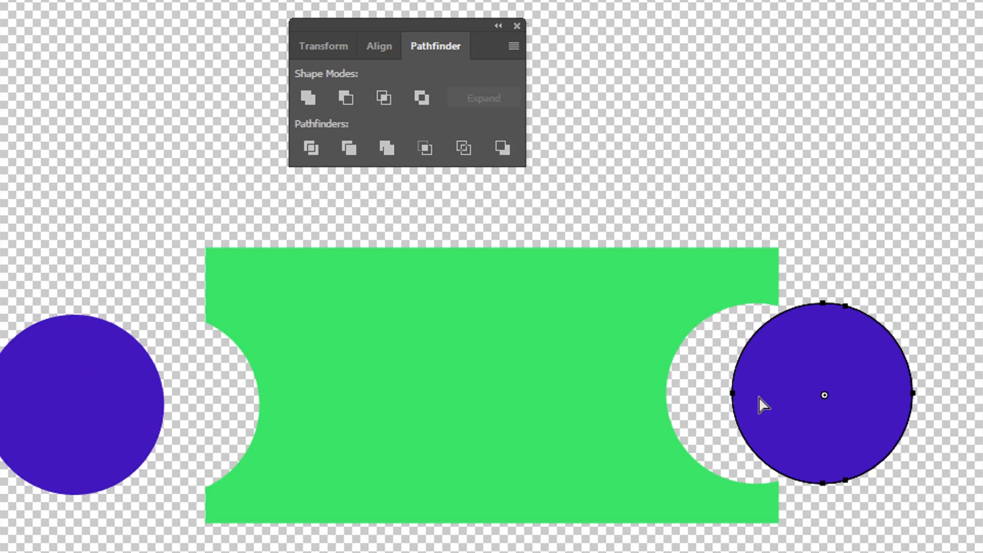
key(ctrl+z)
key(ctrl+z)
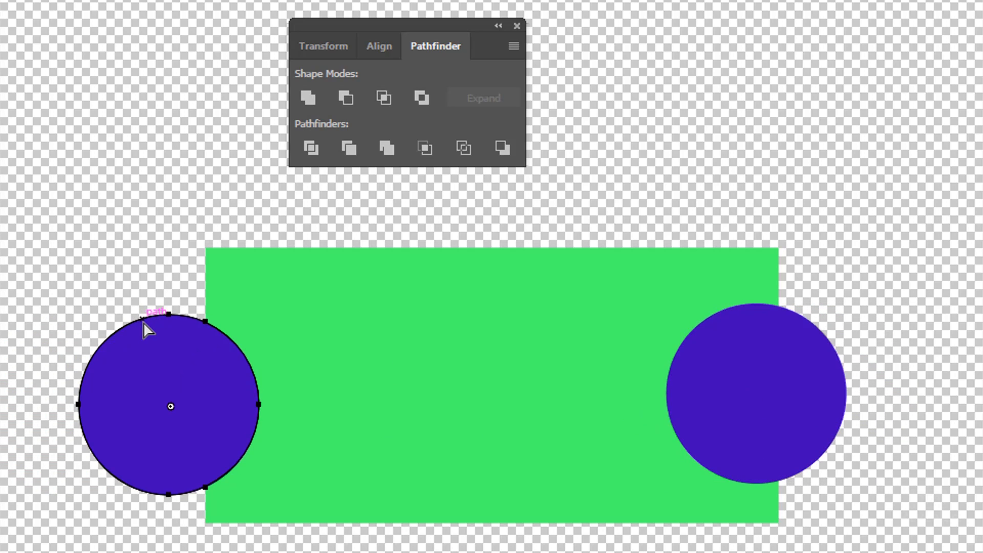
key(ctrl+z)
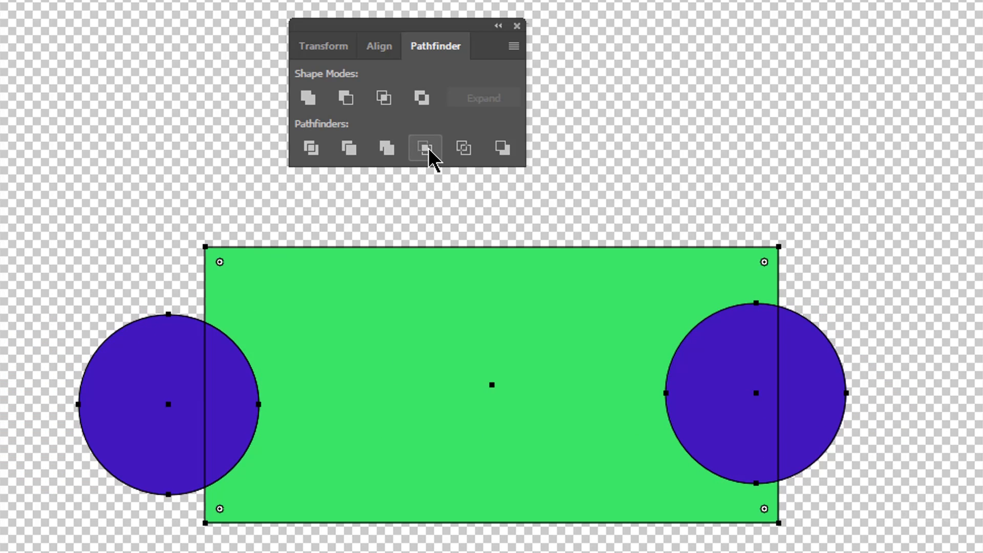
Apply the Crop pathfinder to the rectangle and circles, undo it, and deselect the shapes
click(425, 148)
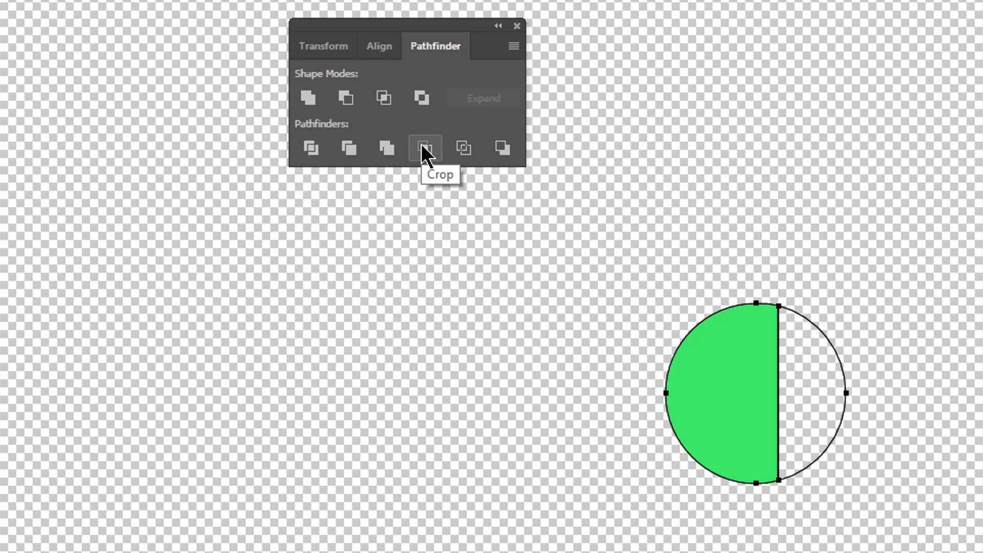
key(ctrl+z)
click(715, 107)
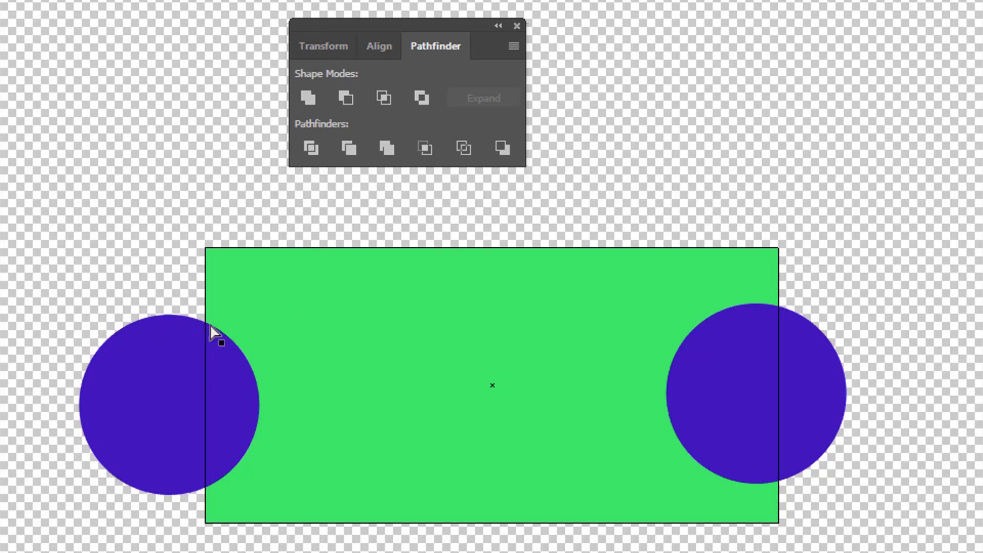
Select the rectangle and both circles and try the Minus Back pathfinder
click(156, 363)
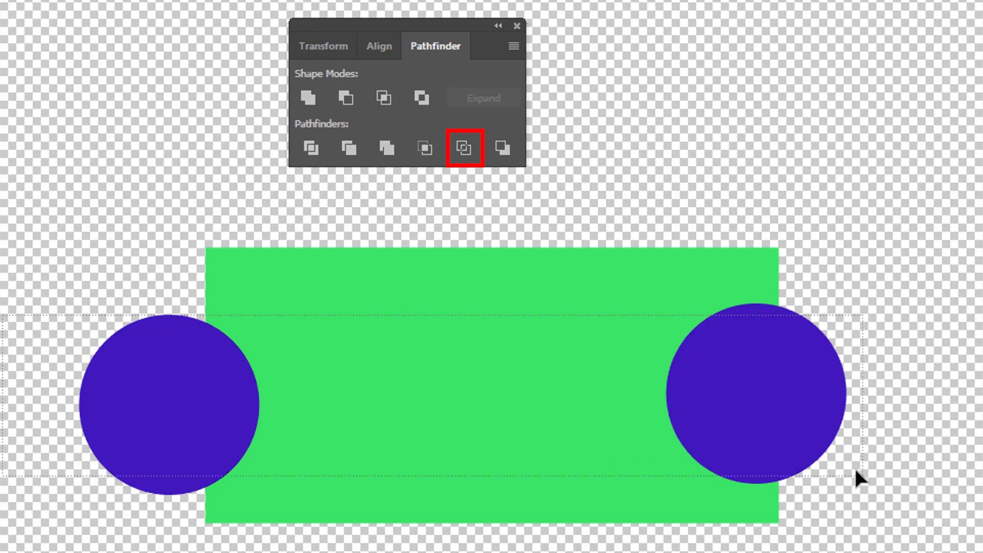
drag(857, 470, 860, 474)
click(500, 152)
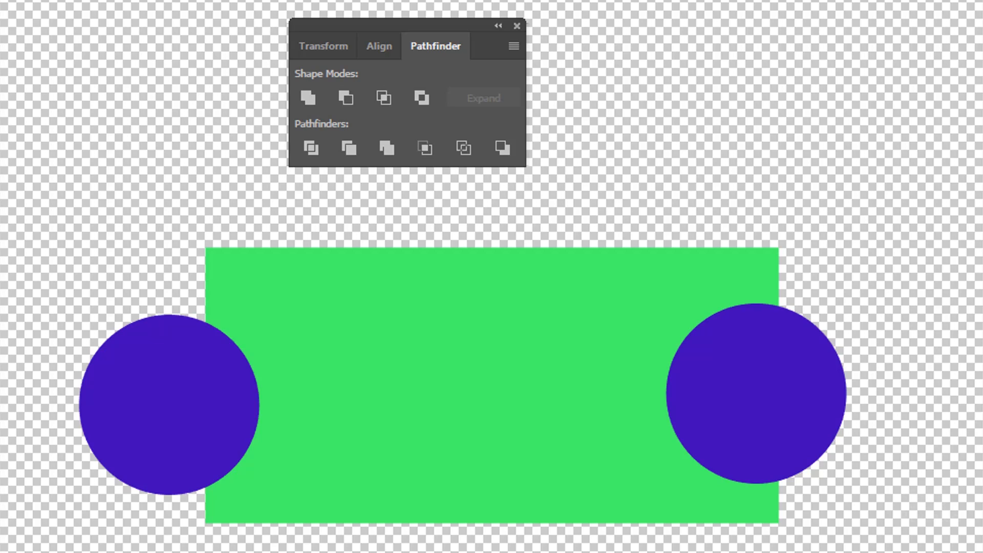
Move the right circle inward to the middle of the rectangle and delete the green rectangle
drag(770, 396, 518, 388)
click(150, 486)
drag(718, 351, 696, 360)
key(Delete)
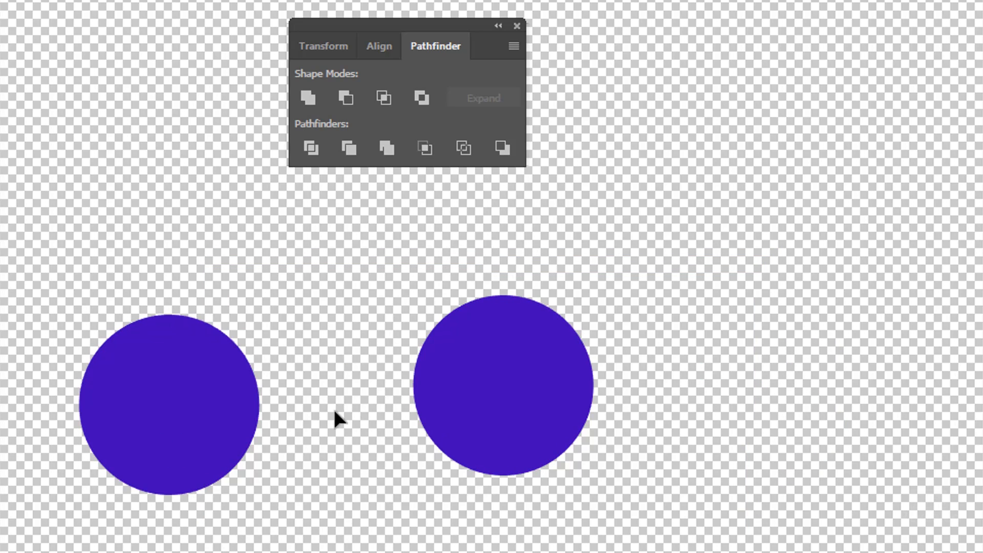
Move the left circle over the other one, enlarge it to surround the smaller circle, and fill it with green
drag(233, 417, 449, 353)
drag(476, 431, 605, 552)
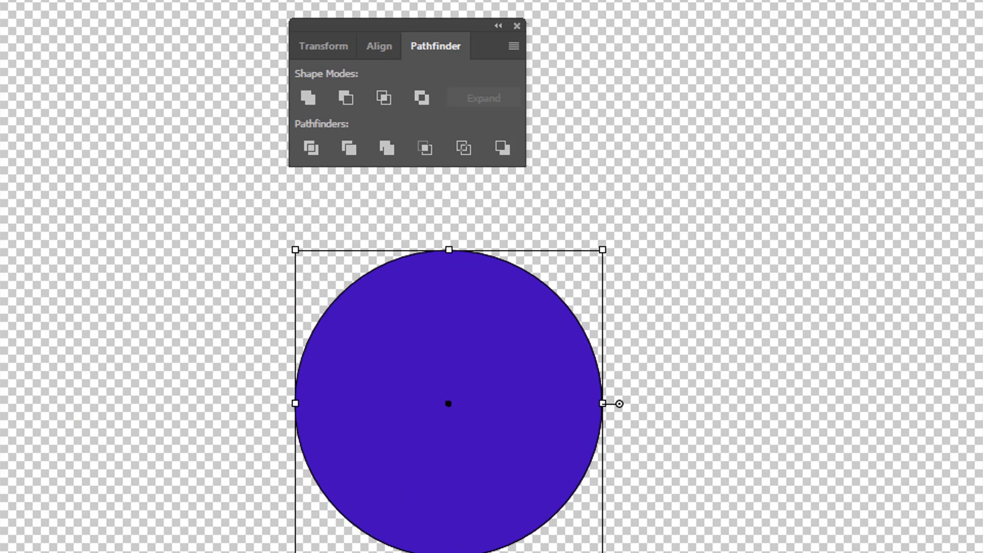
click(982, 214)
Place the purple circle near the green circle's center, combine both into a compound path, and deselect it
drag(548, 444, 494, 462)
key(ctrl+a)
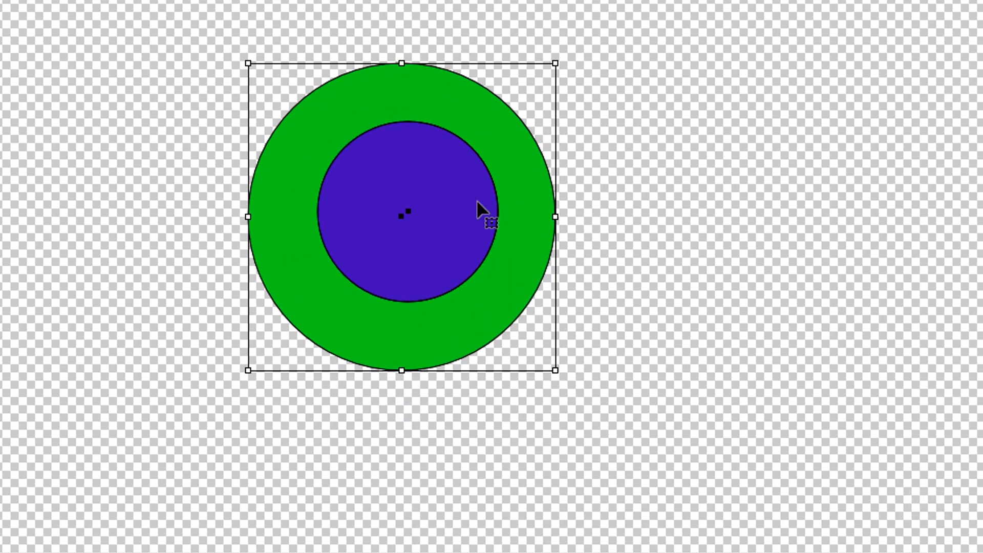
right_click(454, 225)
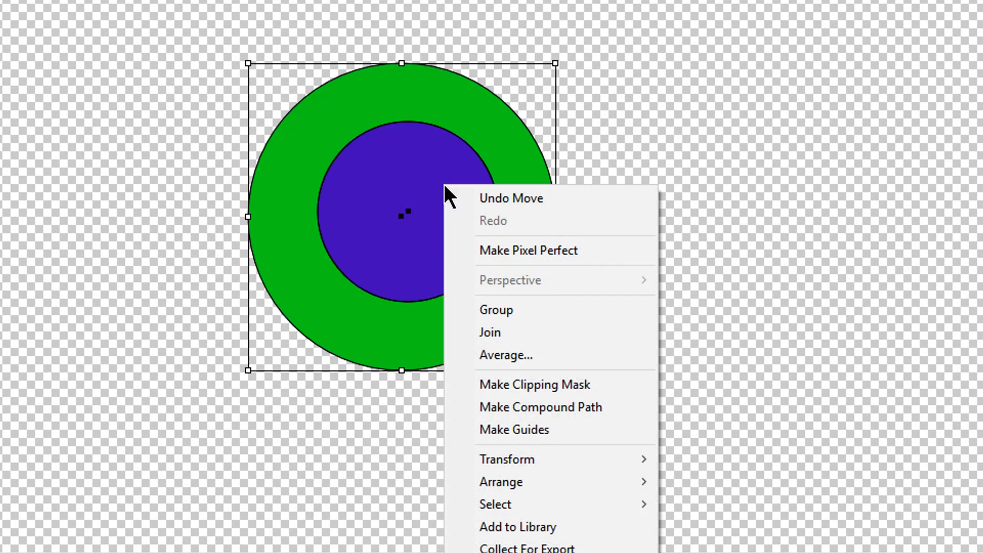
click(551, 408)
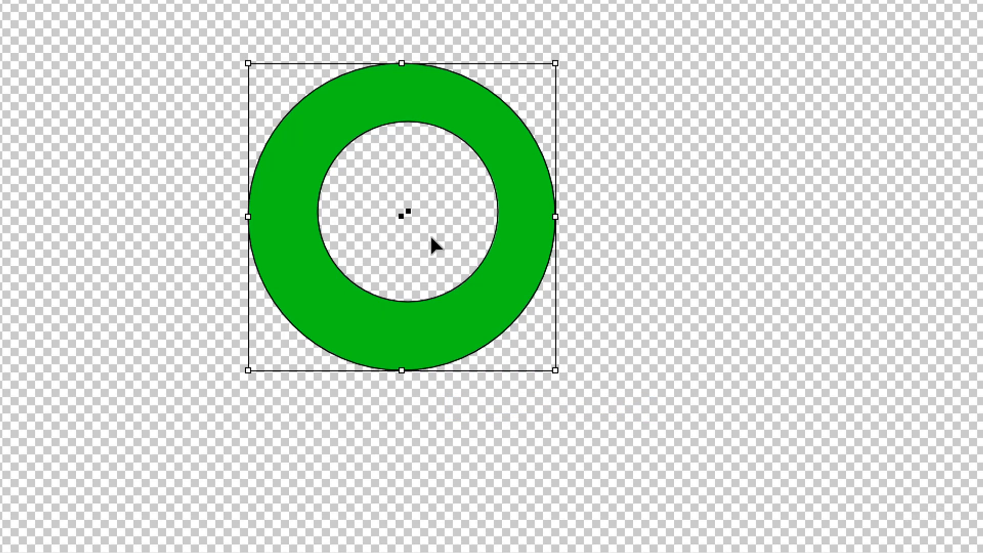
click(728, 137)
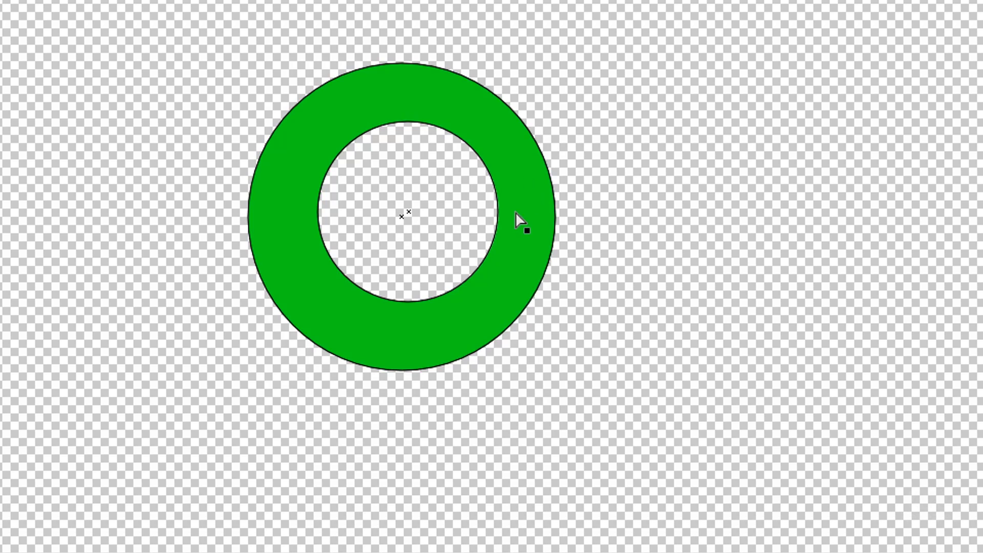
Select the inner circle of the compound path, shift it slightly up inside the green ring, and deselect it
click(499, 228)
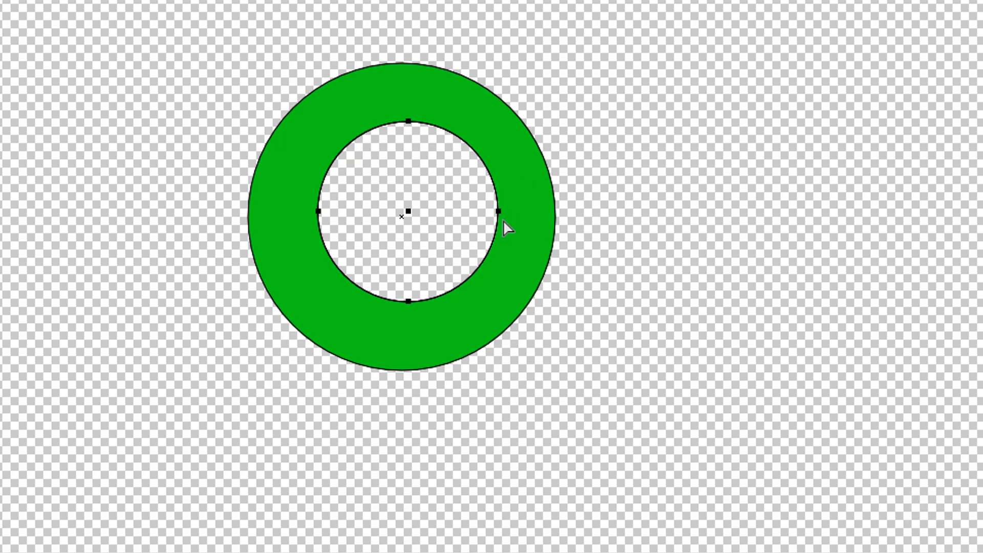
mouse_move(500, 211)
mouse_down()
mouse_move(614, 159)
mouse_move(400, 226)
mouse_move(475, 233)
mouse_move(501, 206)
mouse_up()
click(682, 198)
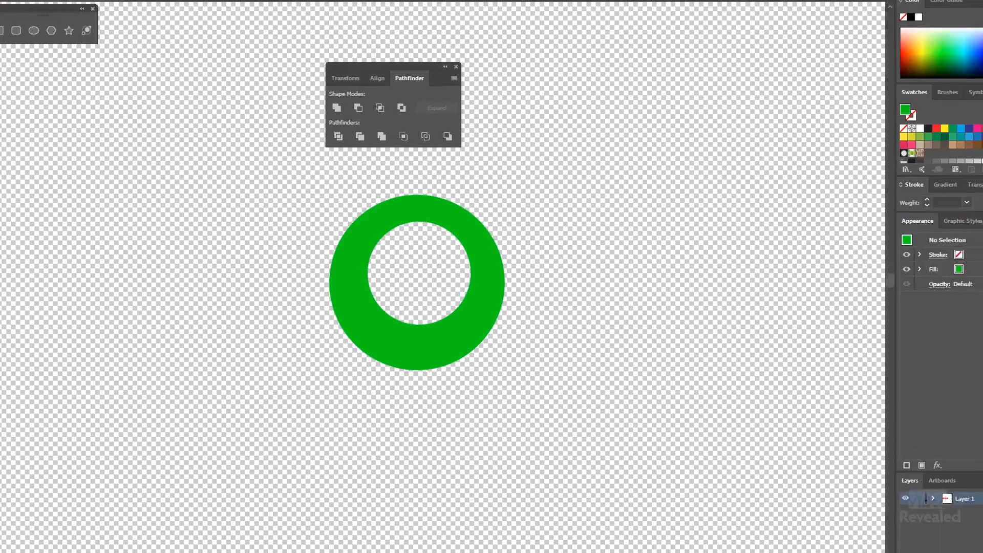
Add point text reading "R" in the empty area beside the green ring
key(t)
click(165, 277)
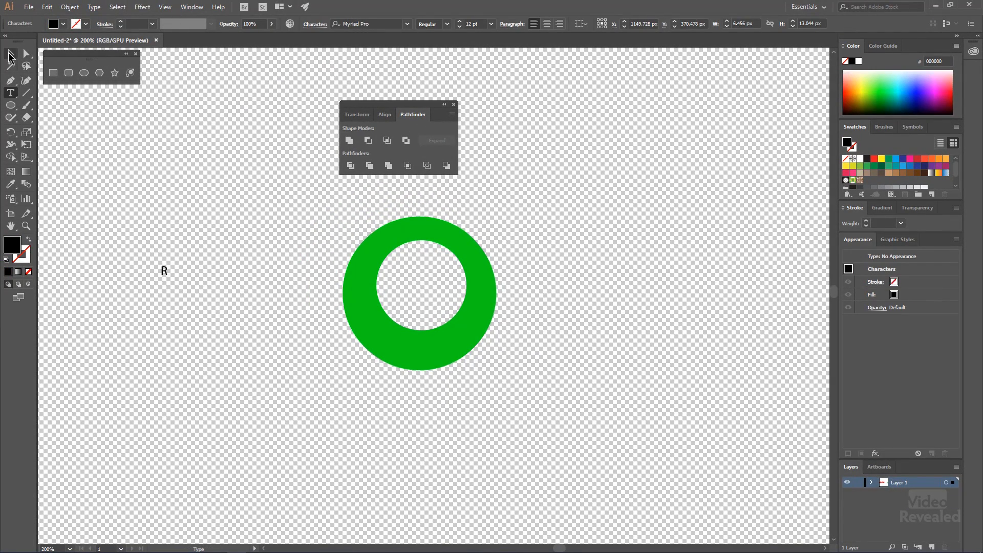
Enlarge the letter R to about 129 pt, move it closer to the green ring, and set its font style to Bold
key(Escape)
drag(169, 279, 240, 408)
drag(214, 338, 246, 280)
click(448, 25)
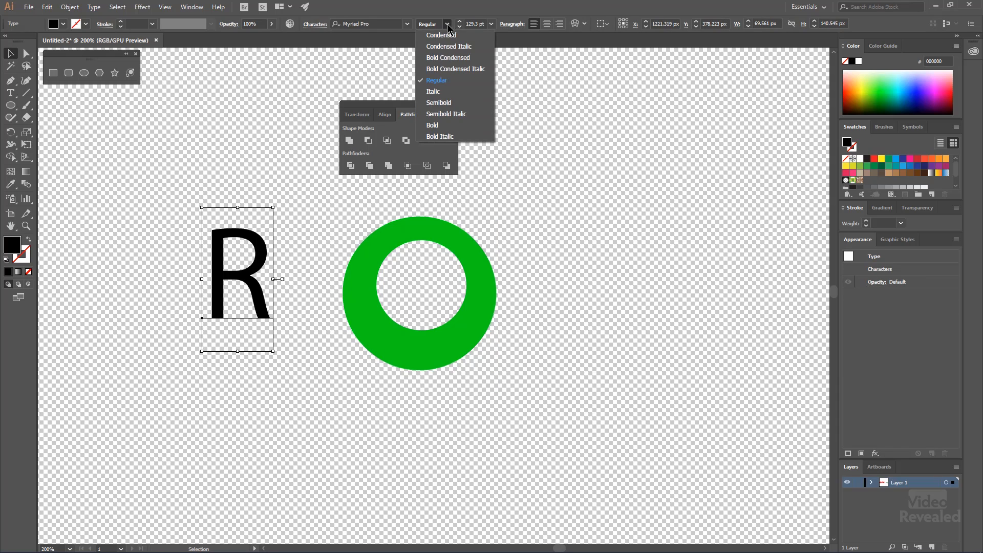
click(448, 126)
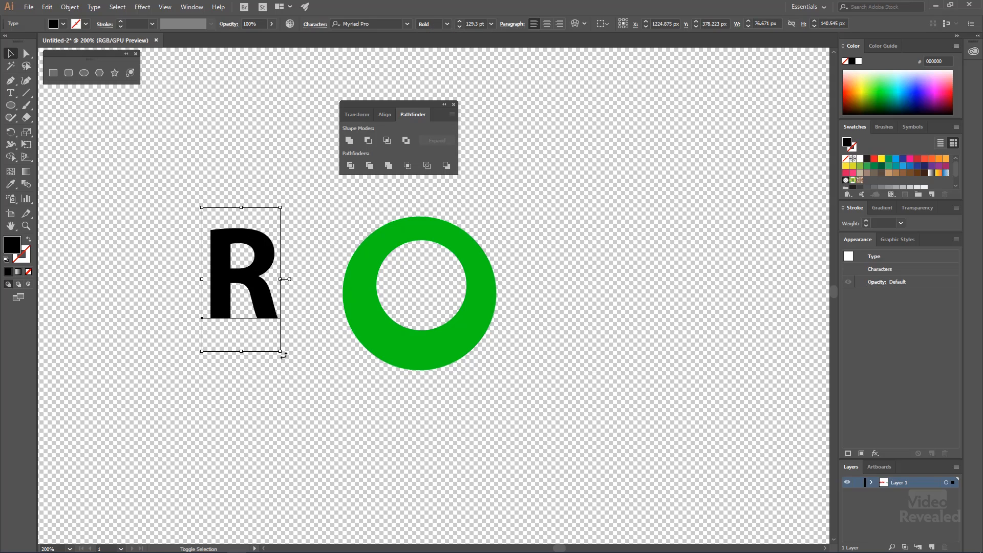
Enlarge the bold R further, place it just beside the green ring, and convert it to outlines
drag(281, 352, 499, 436)
drag(316, 342, 308, 303)
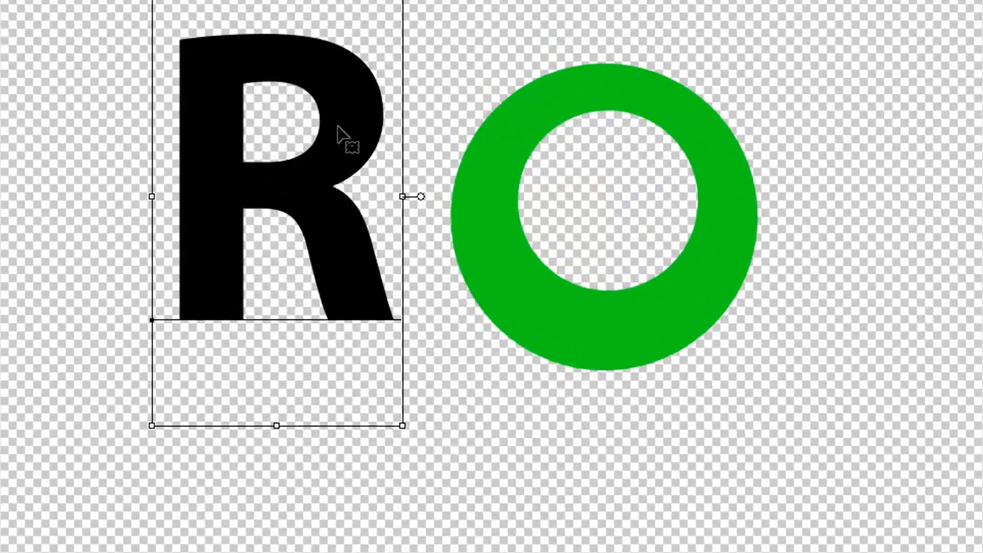
right_click(287, 247)
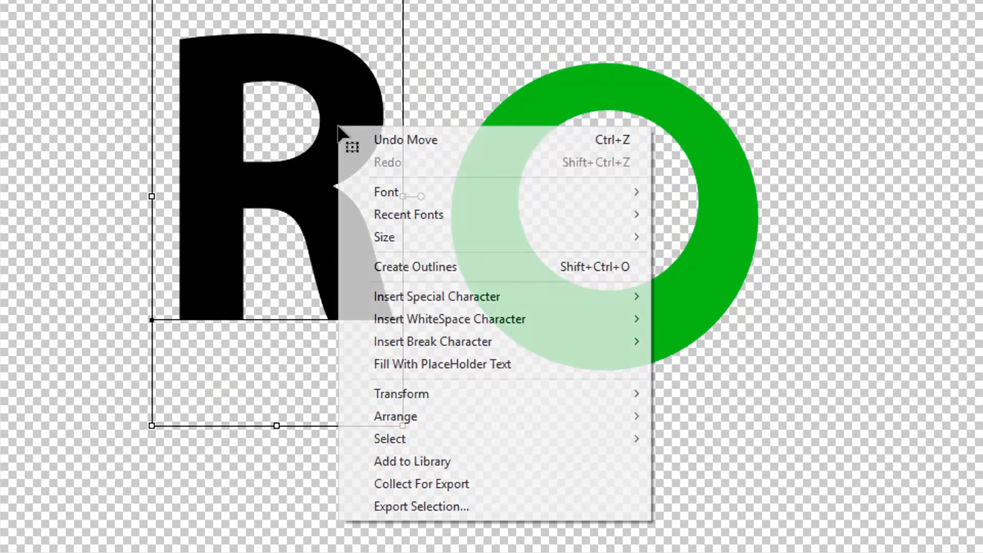
click(434, 267)
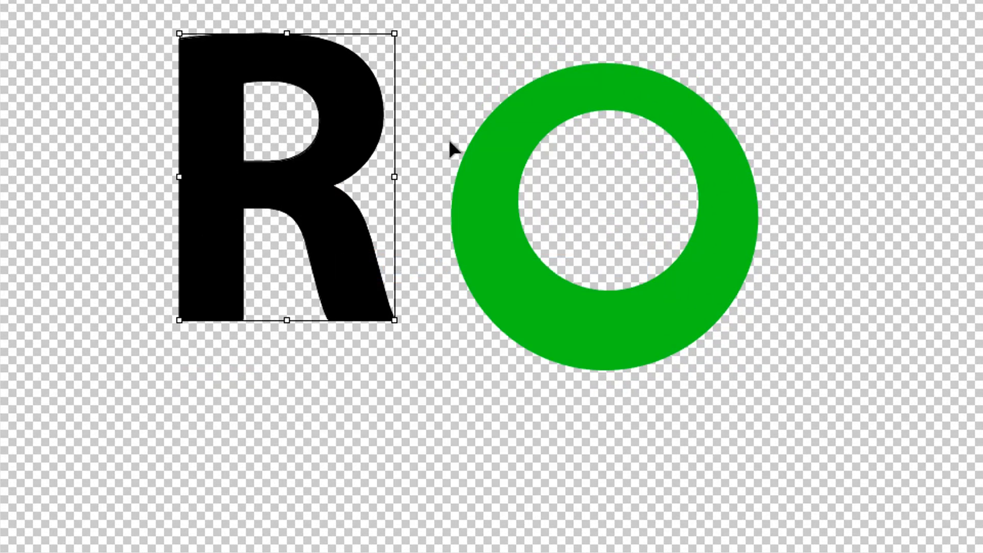
Select the outlined R with the Direct Selection tool, fill it with green, and deselect it
click(449, 55)
click(317, 142)
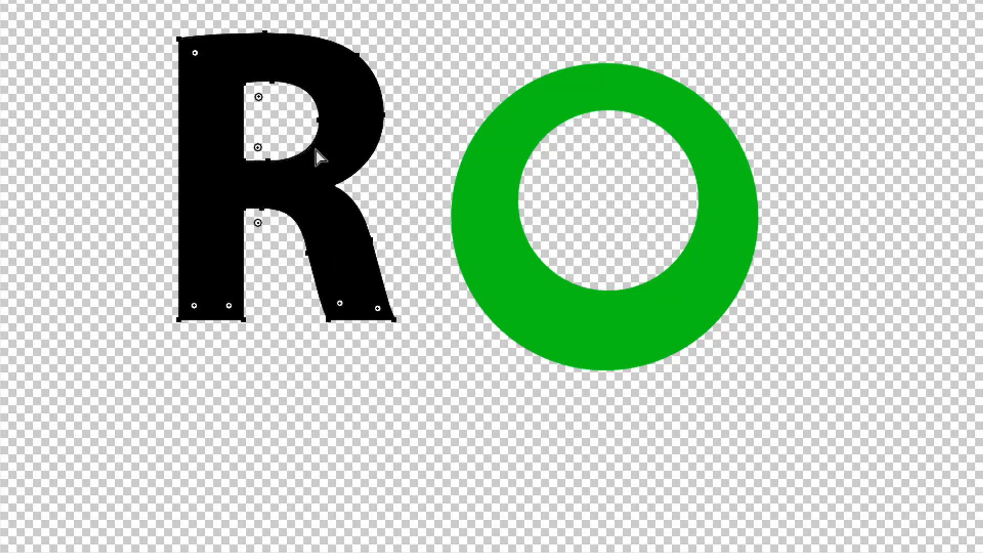
click(331, 139)
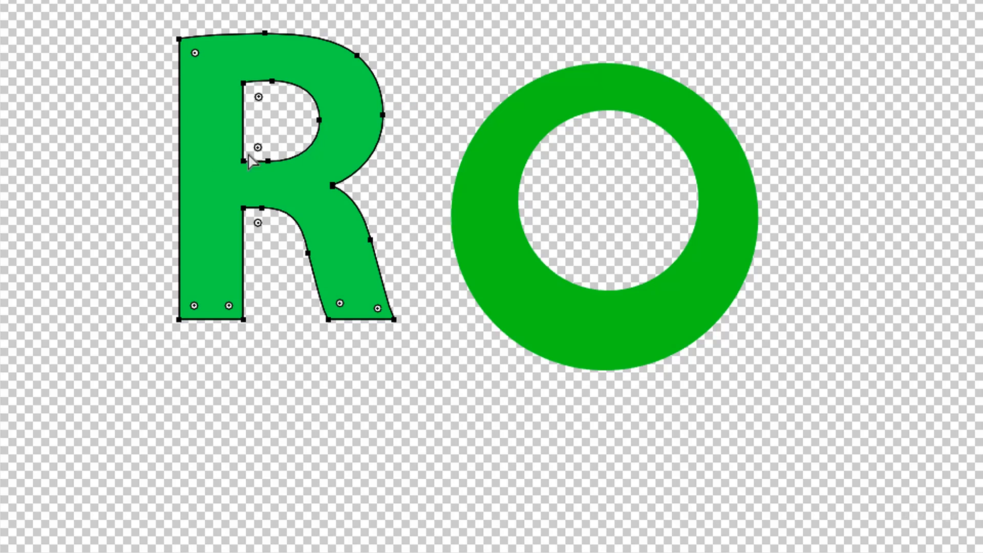
click(447, 98)
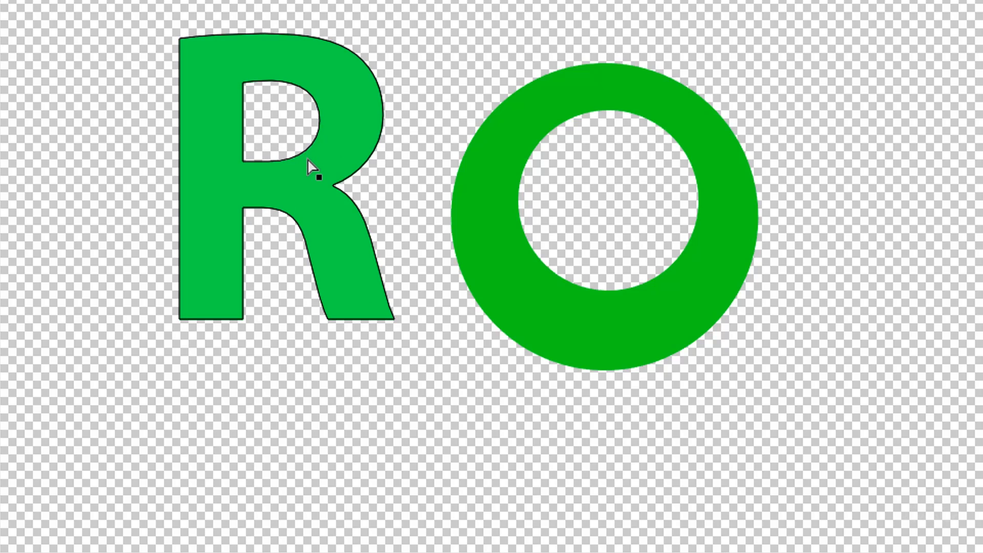
Select only the inner counter path of the R and shift it slightly up and to the right within the letter
click(302, 155)
click(320, 119)
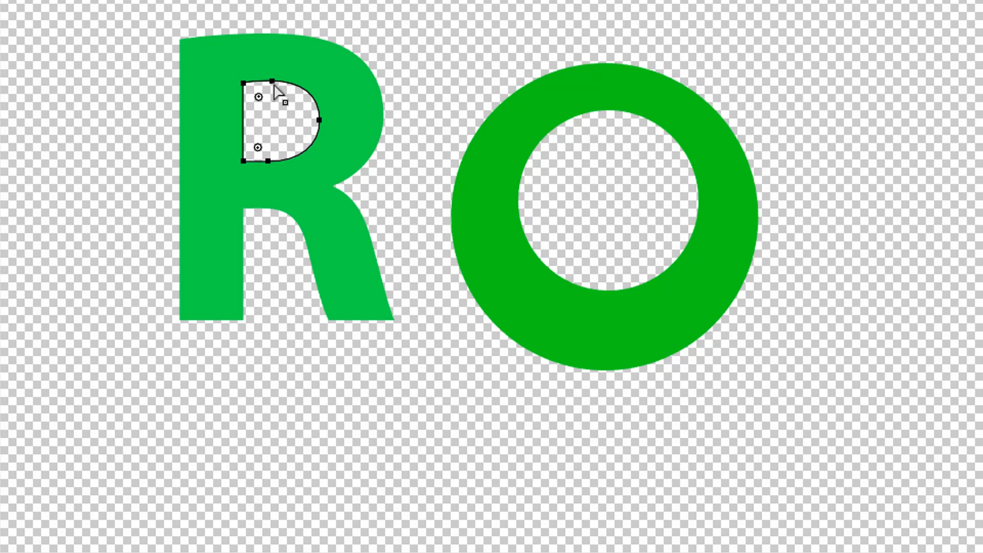
mouse_move(293, 67)
mouse_down()
mouse_move(331, 17)
mouse_move(358, 95)
mouse_move(263, 93)
mouse_move(285, 82)
mouse_up()
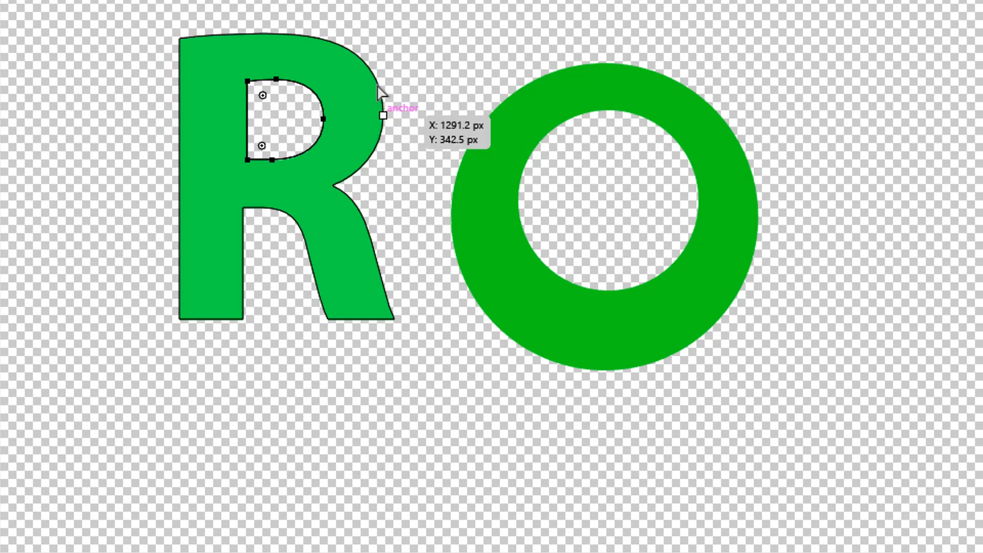